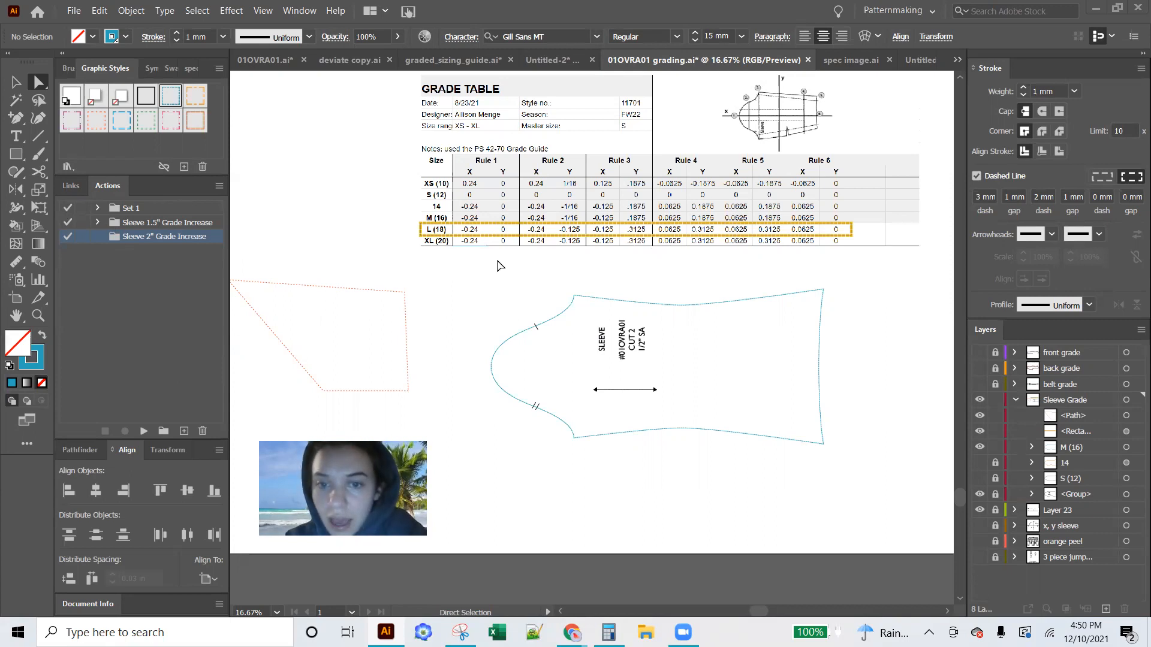
Duplicate the M (16) sleeve group within the Sleeve Grade layer and lock the original
left_click(503, 354)
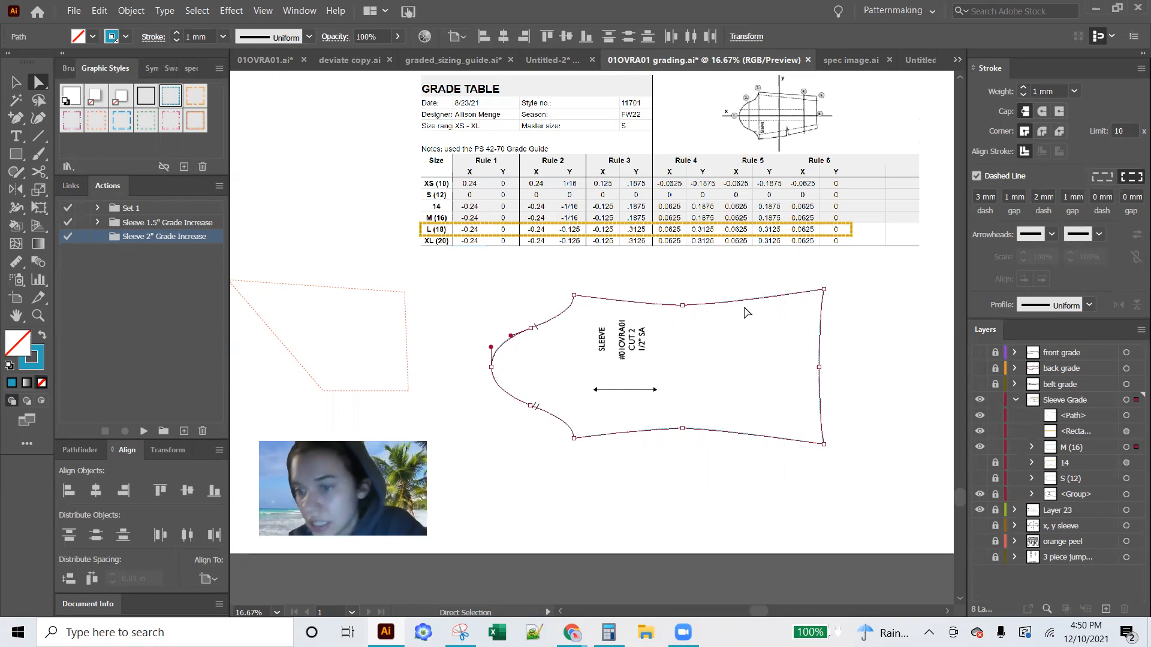
left_click(1078, 447)
left_click_drag(1075, 494, 1106, 609)
left_click(994, 463)
Rename the duplicated sleeve group as "L (18)"
double_click(1078, 447)
type("L (")
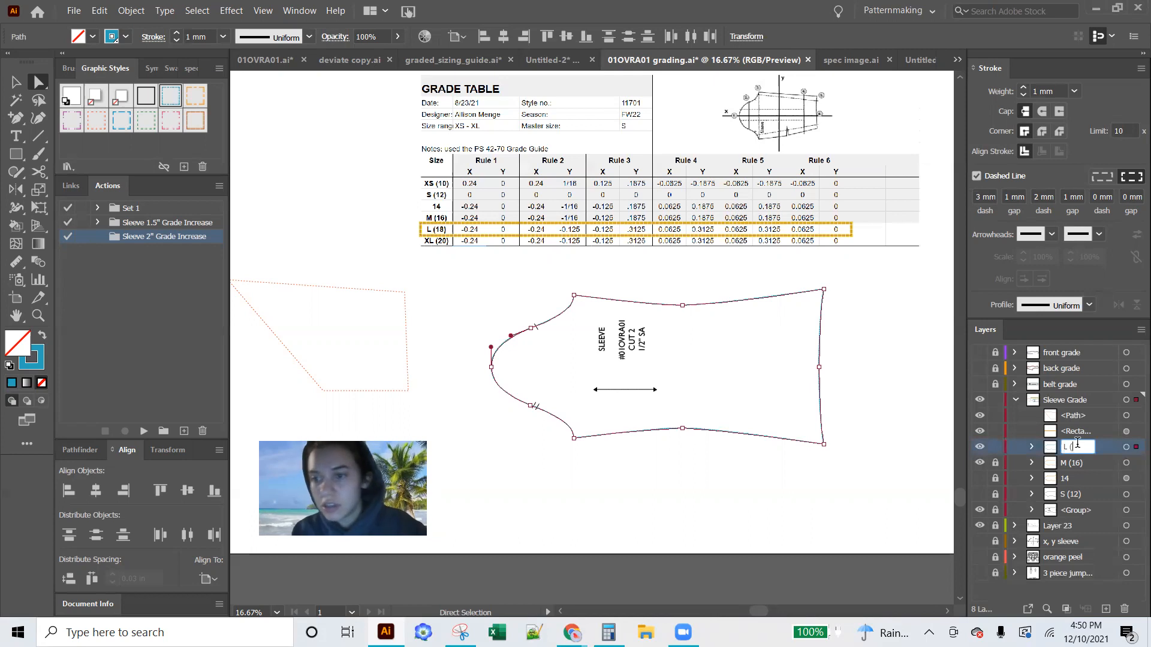
type("18)")
key("BackSpace")
key("BackSpace")
type("8)")
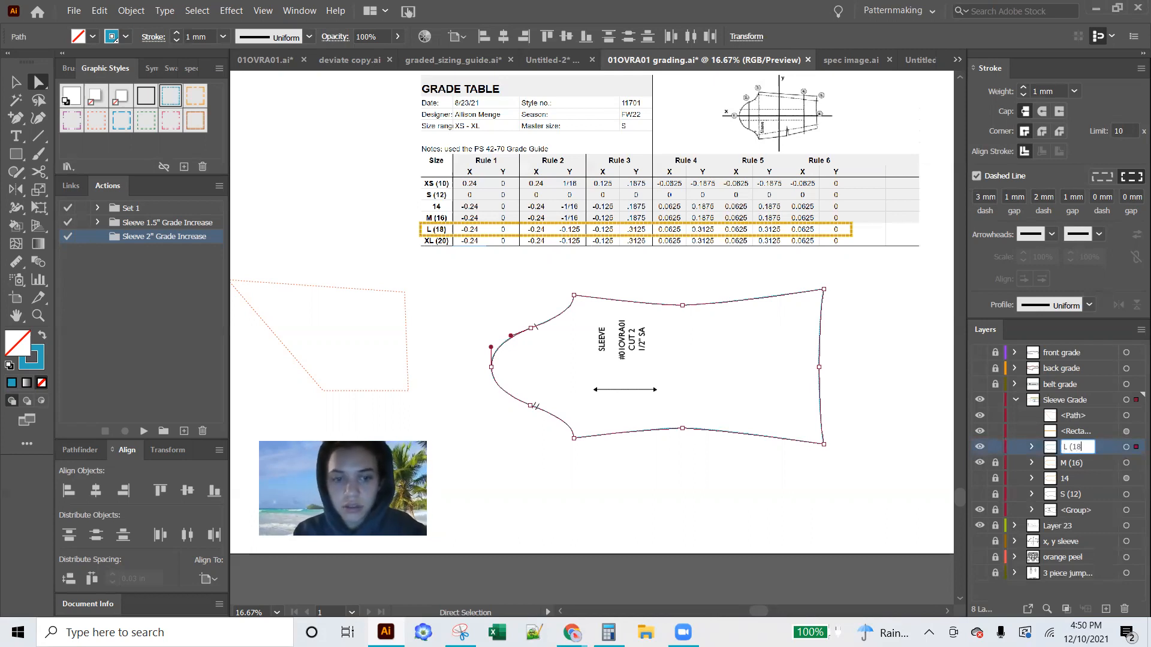
left_click(883, 484)
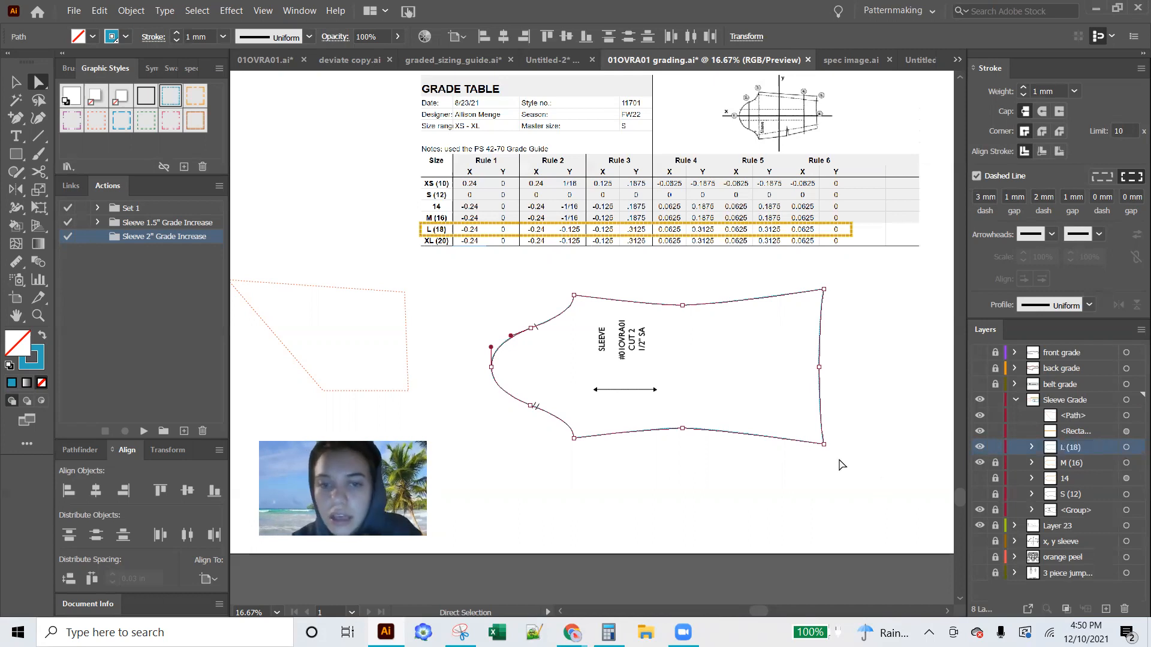
Apply the XXL (18) graphic style to the L (18) sleeve outline
left_click(559, 318)
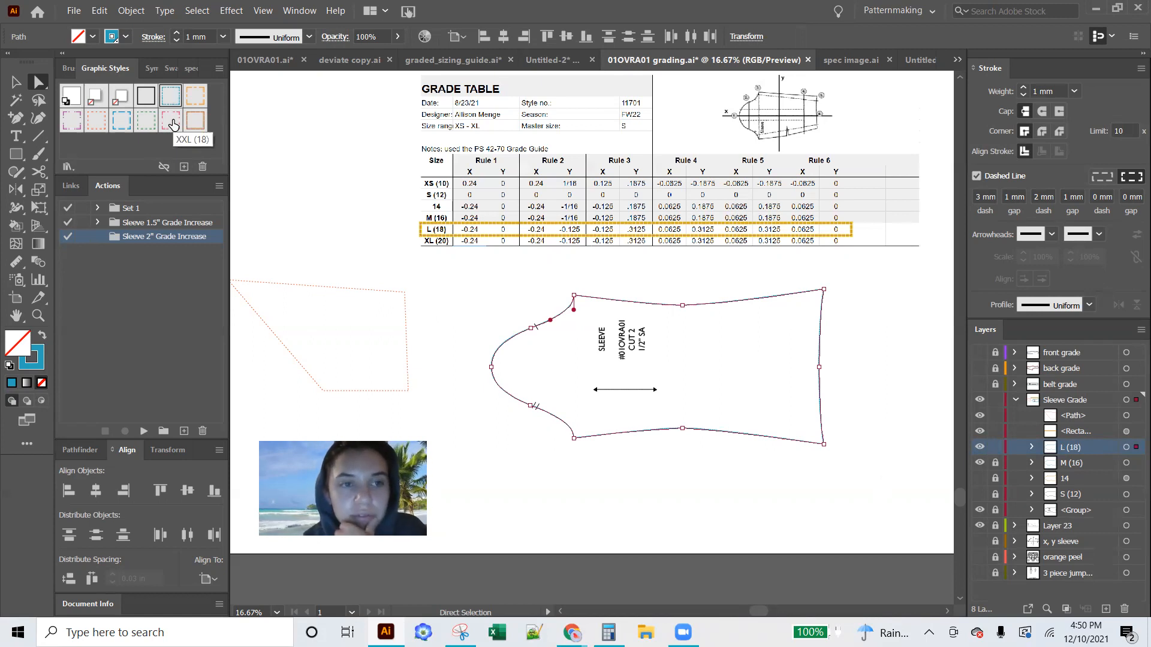
left_click(173, 124)
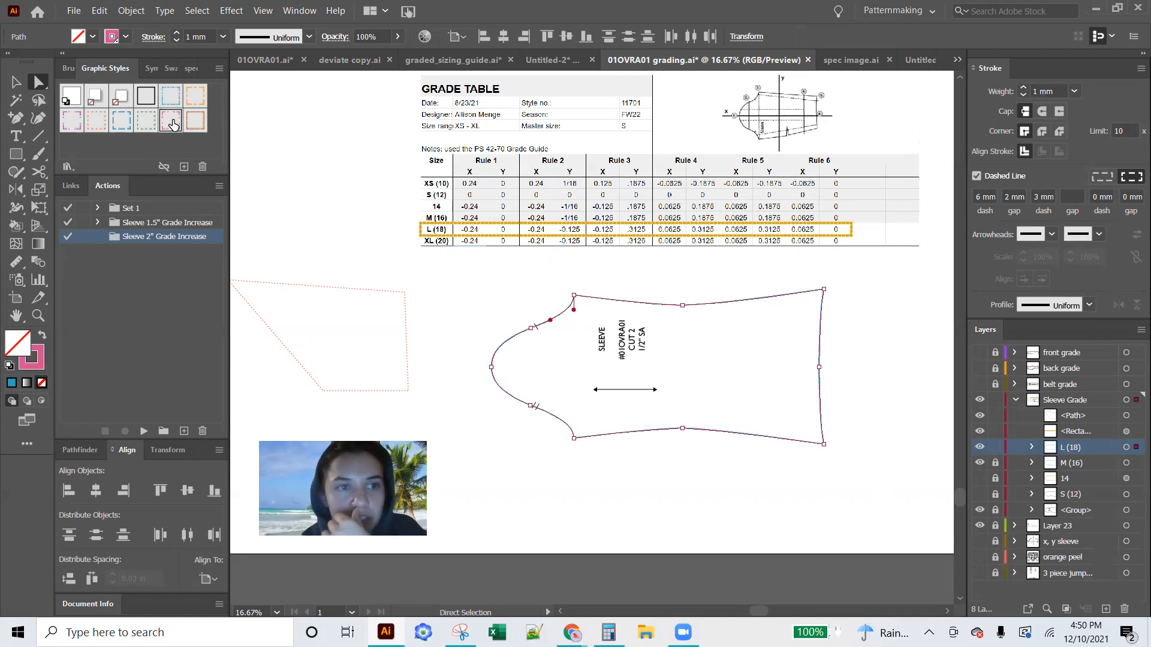
left_click(486, 363)
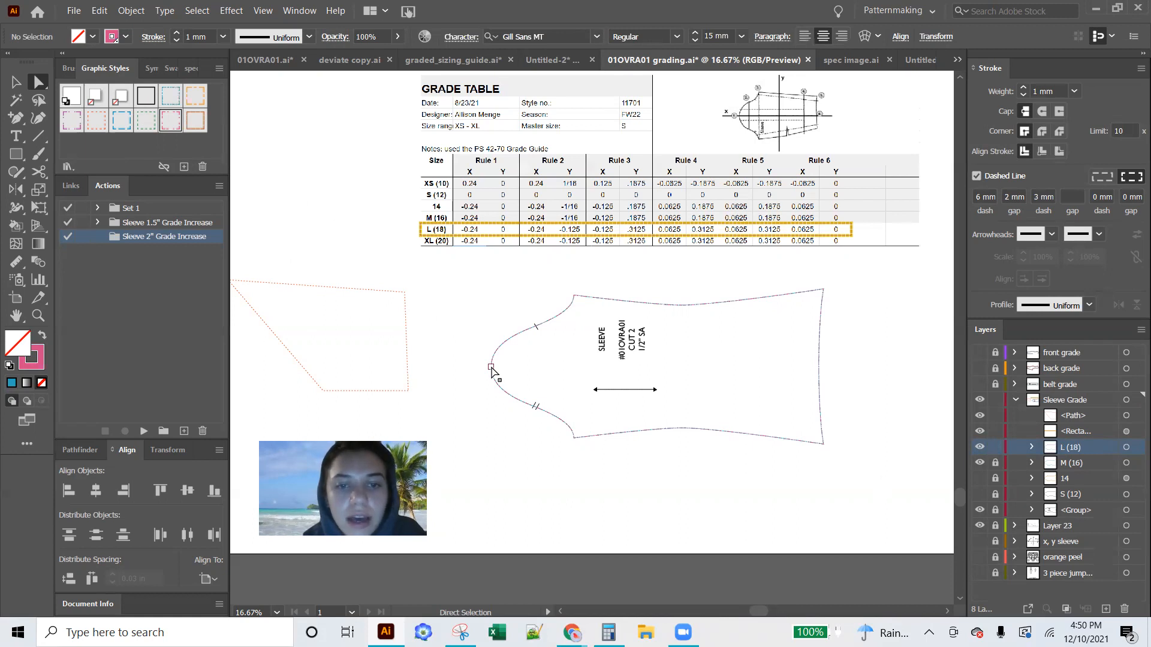
Select the anchor point at the sleeve cap's tip and start recording an action named "rule 1" in the Sleeve 2" Grade Increase set
left_click(491, 368)
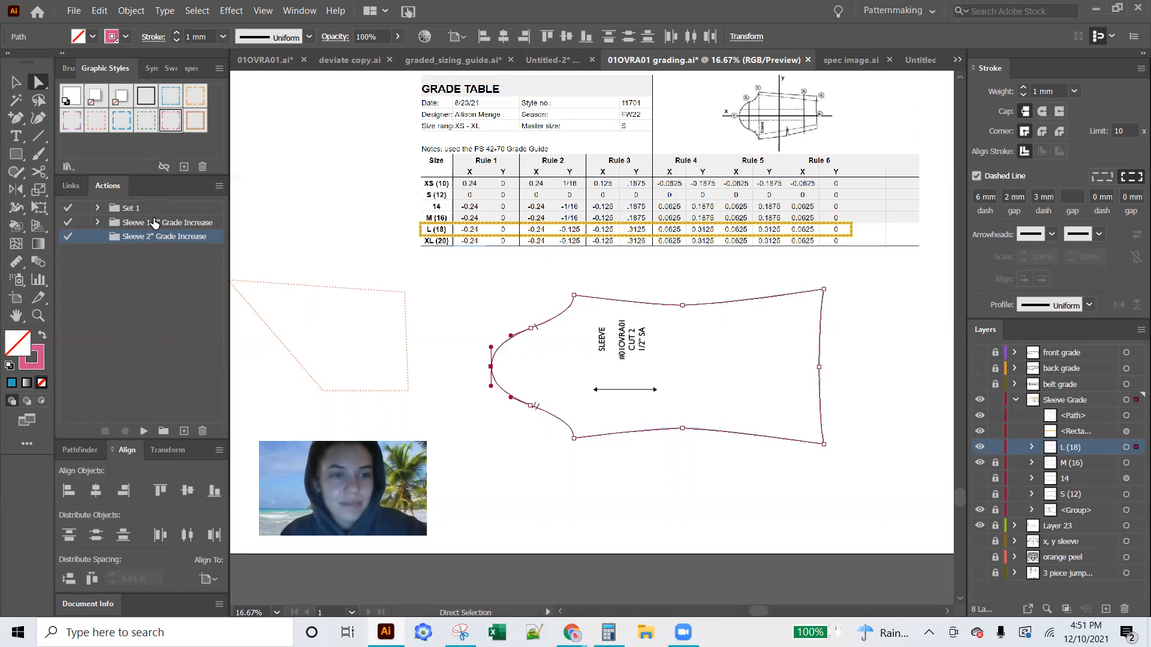
left_click(184, 431)
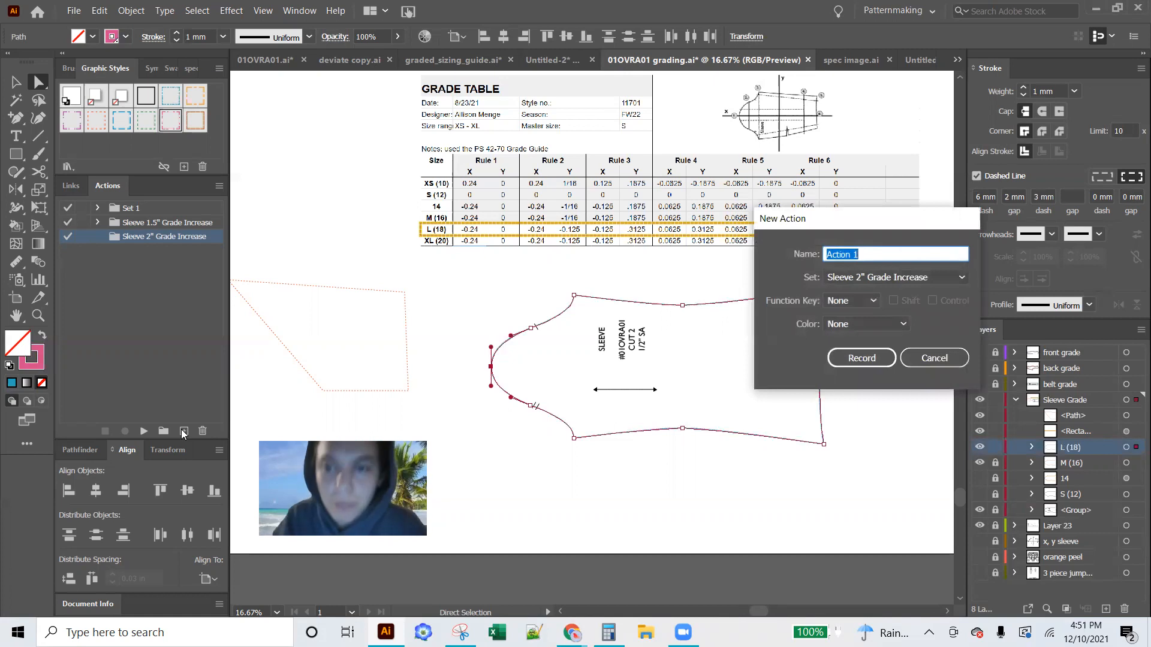
type("rule `1")
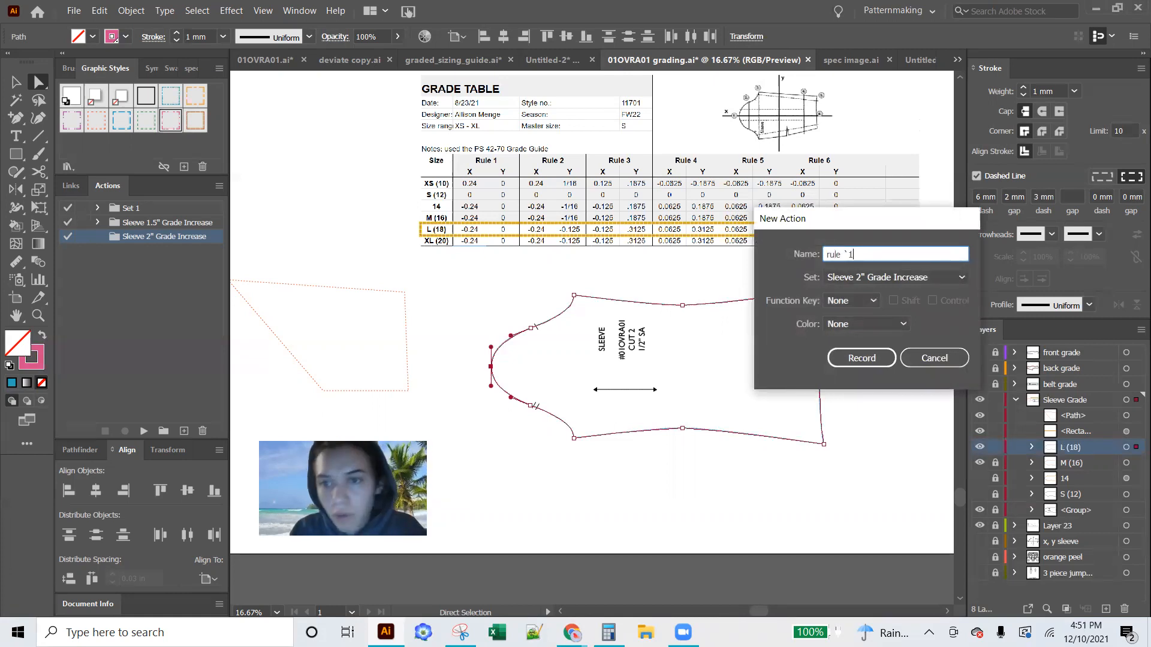
key("BackSpace")
key("BackSpace")
type("1")
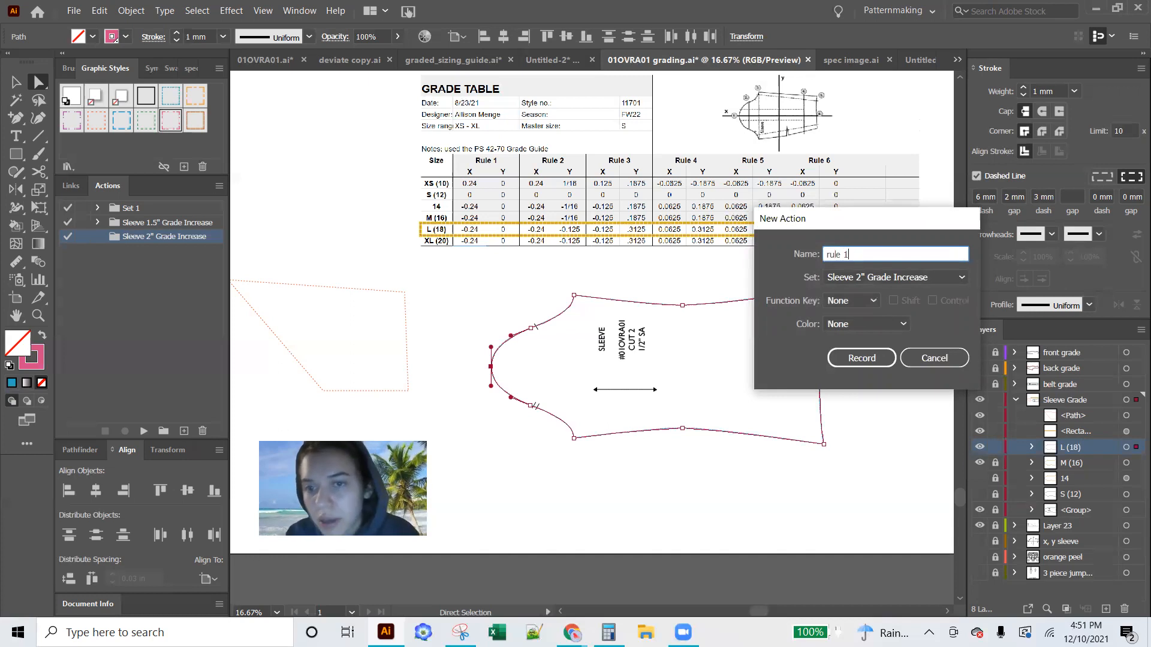
left_click(903, 282)
left_click(874, 327)
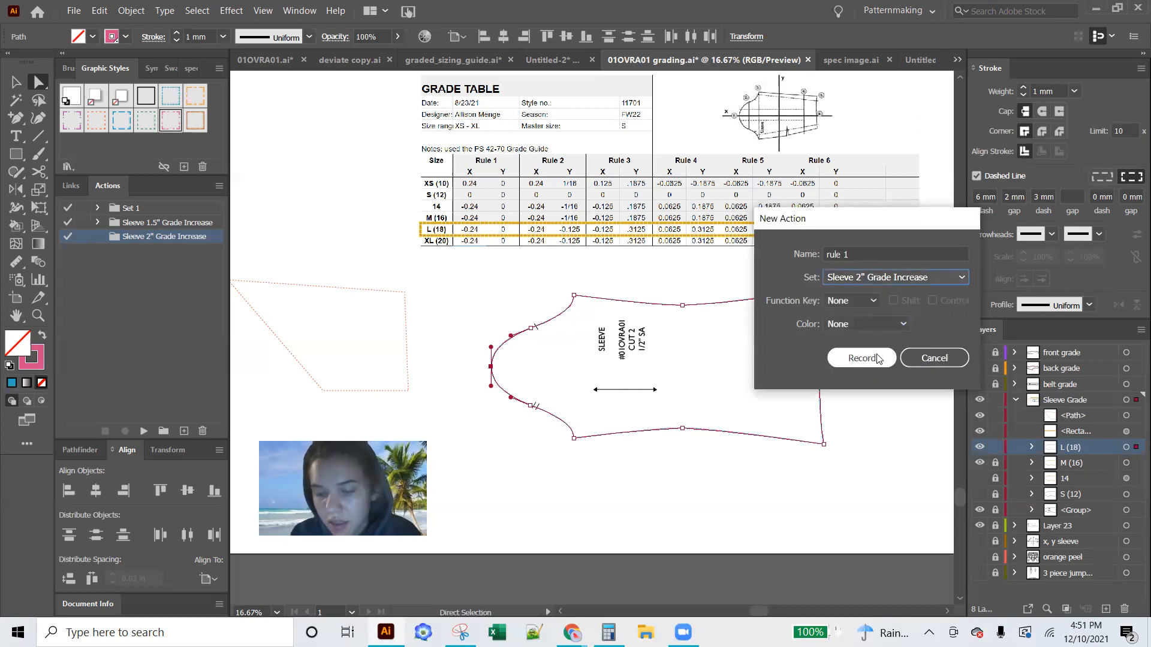
left_click(876, 358)
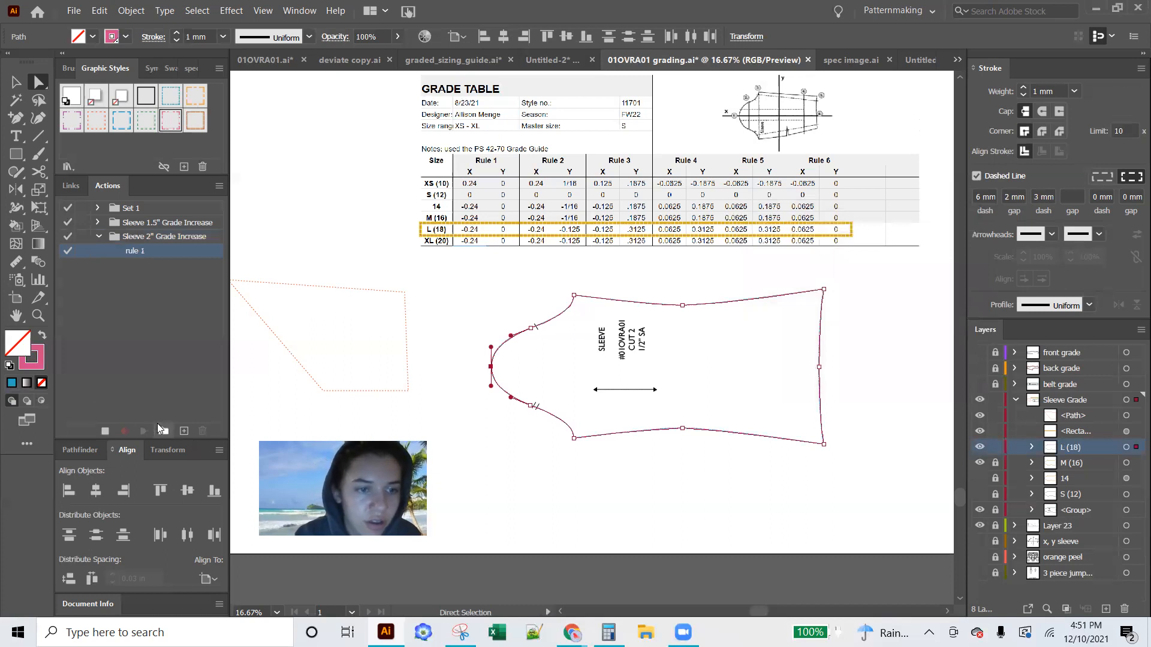
Add actions named "rule 2" and "rule 3" to the Sleeve 2" Grade Increase set
left_click(184, 431)
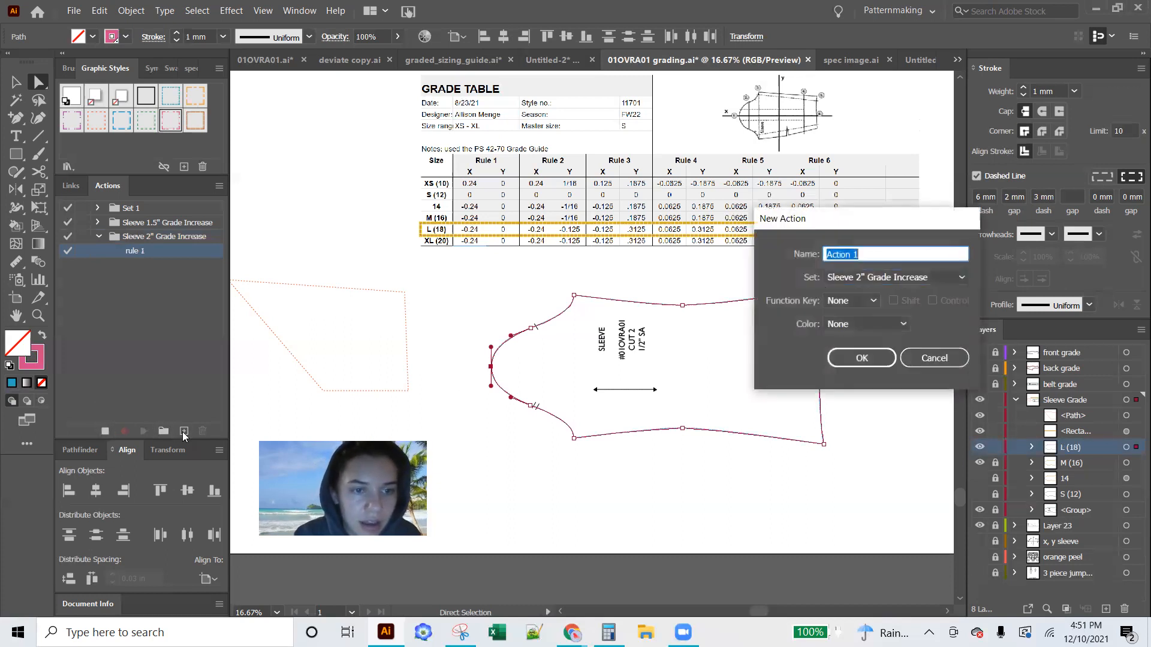
type("rule 2")
key("Return")
left_click(184, 431)
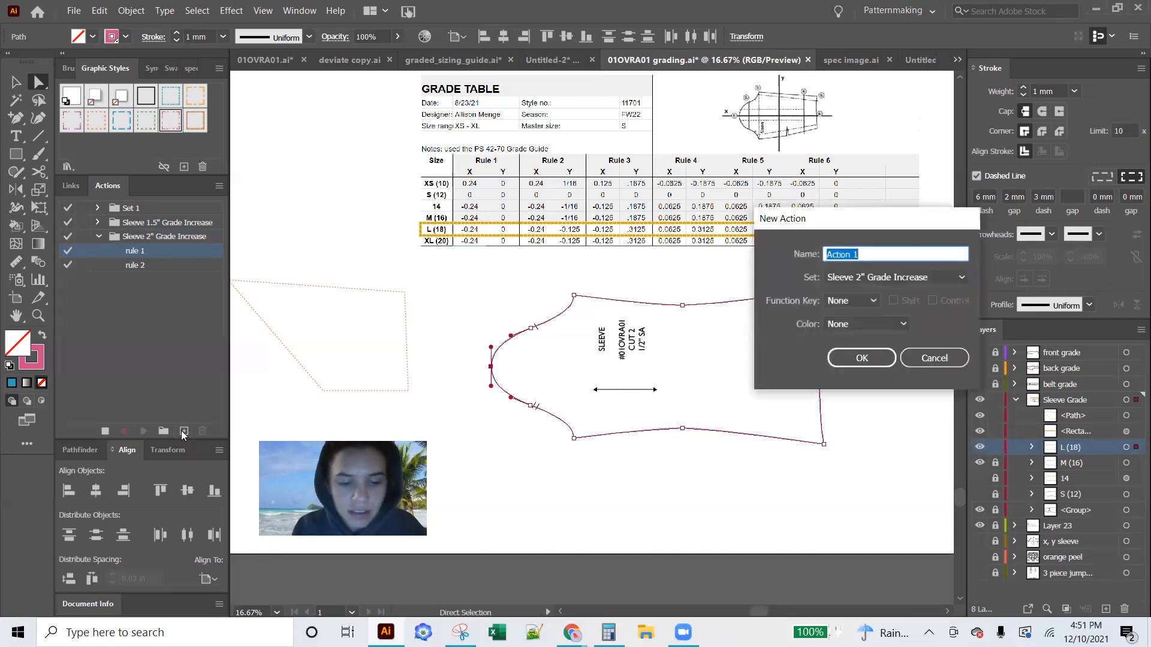
type("rule 3")
key("Return")
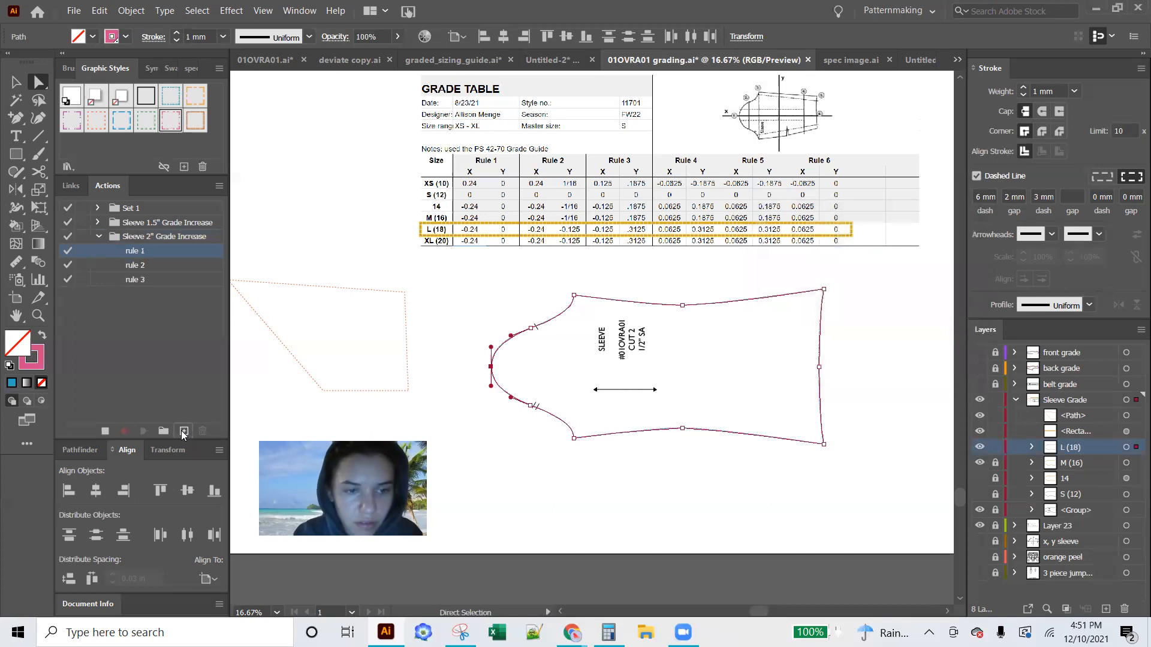
Add actions named "rule 4", "rule 5" and "rule 6" to the Sleeve 2" Grade Increase set
left_click(184, 431)
type("rule")
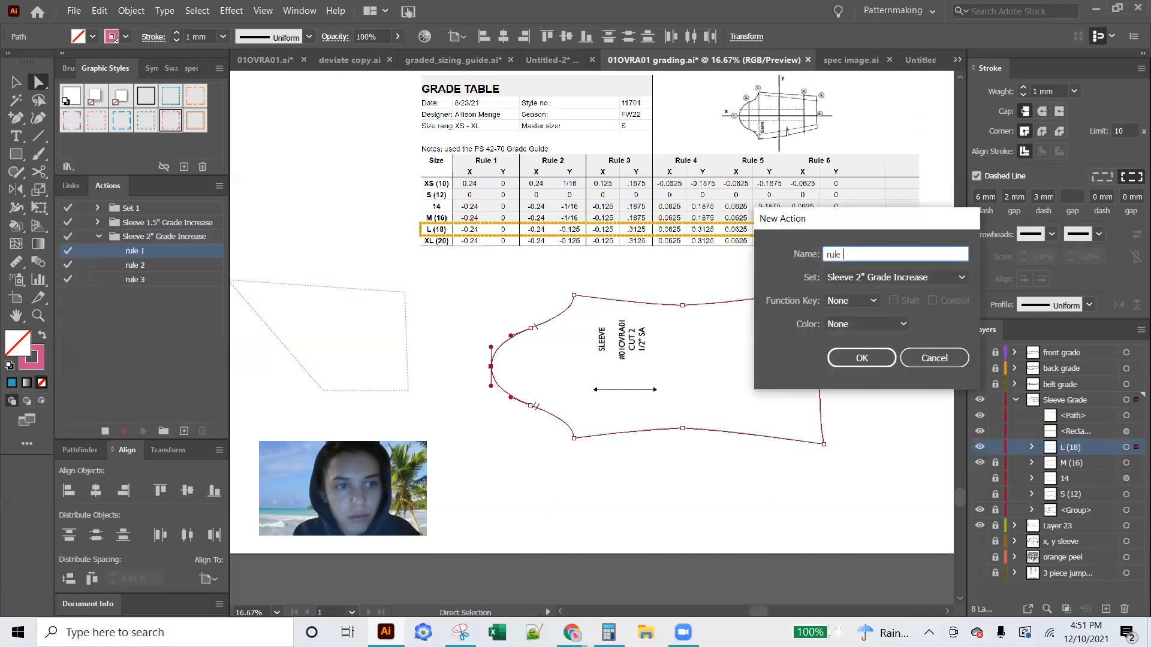
type(" 4")
key("Return")
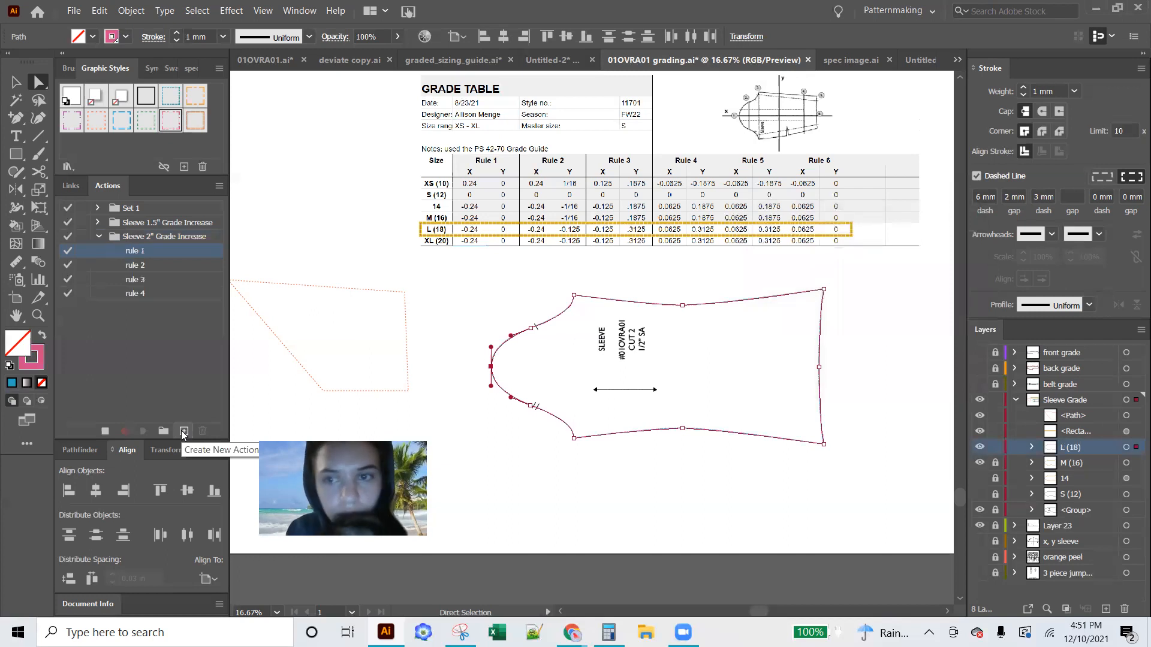
left_click(184, 431)
type("ru")
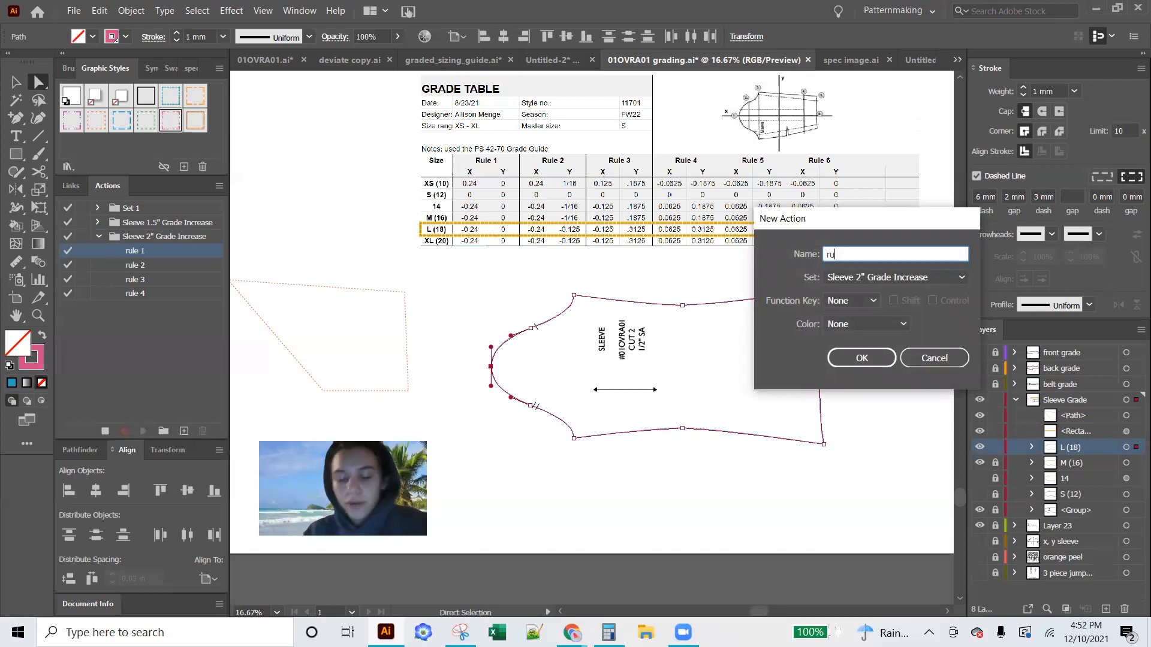
type("le 5")
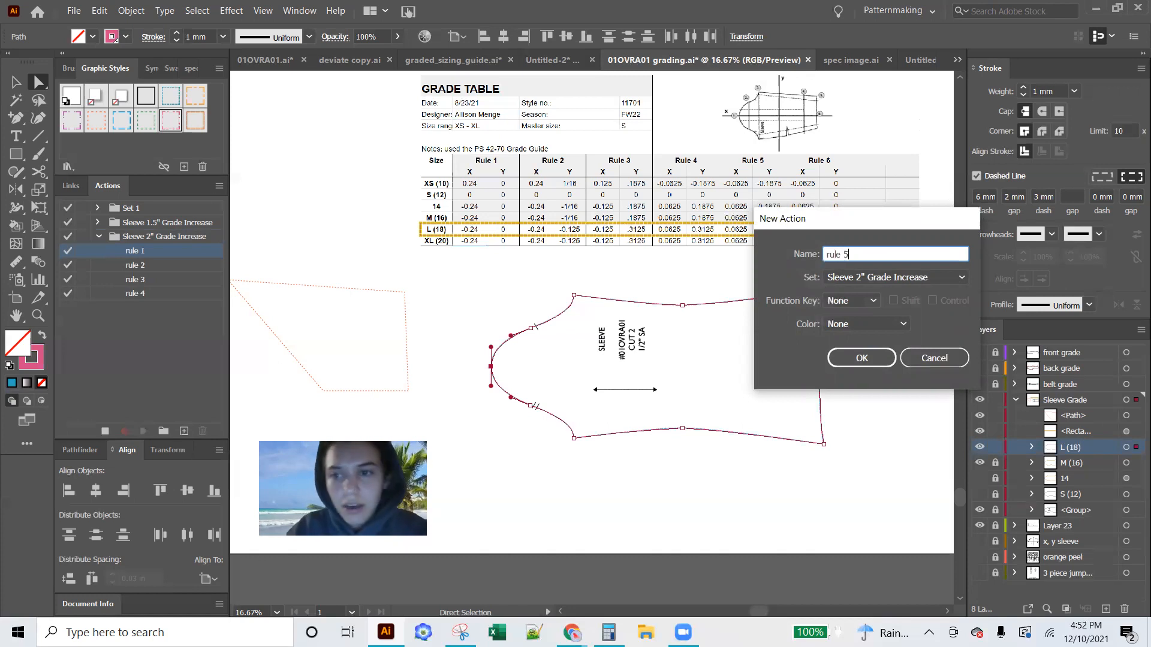
key("Return")
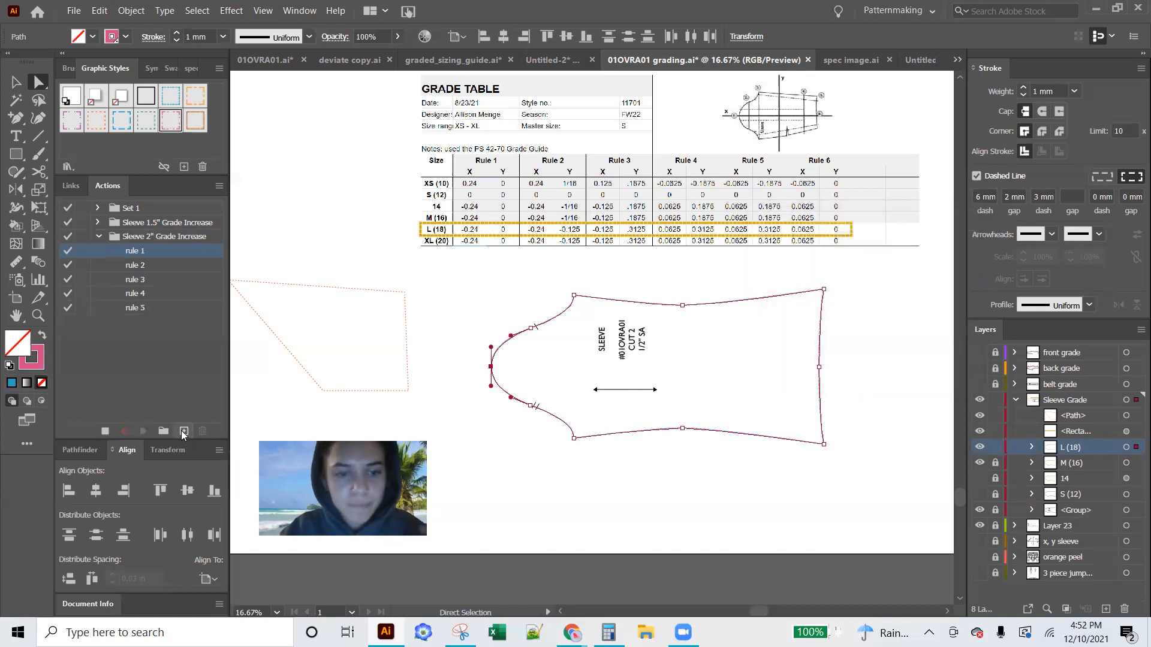
left_click(183, 431)
type("rule 6")
key("Return")
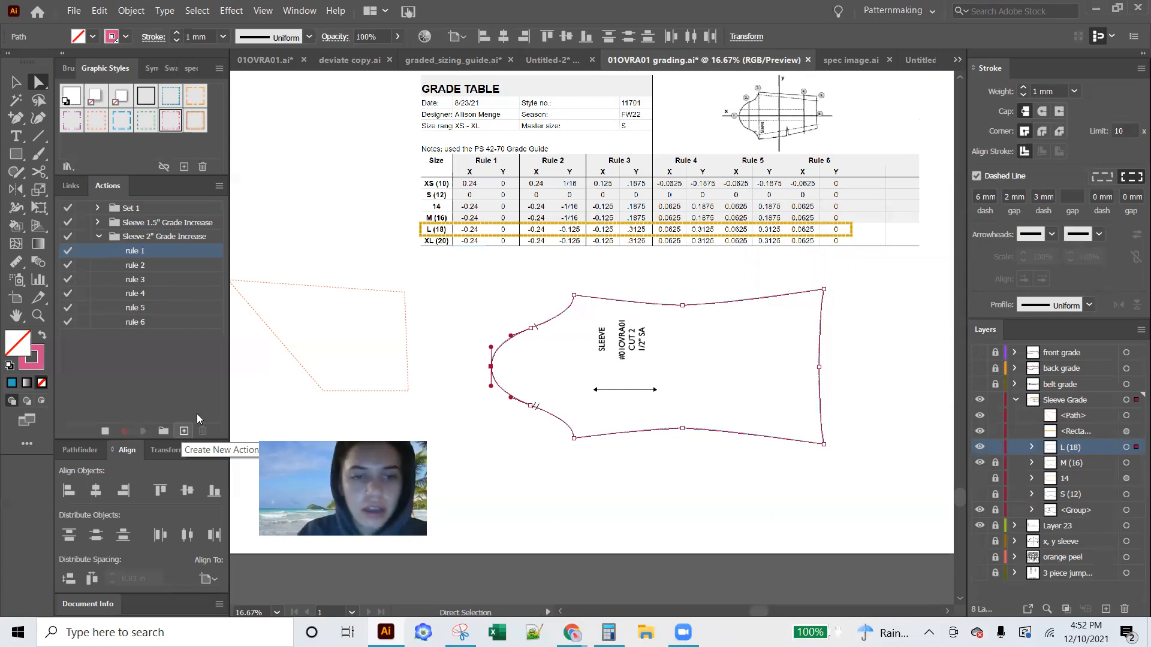
Shift the dotted quadrilateral's upper edge toward the sleeve, and open the X position for editing with the cap's tip anchor selected
left_click(287, 283)
left_click_drag(288, 284, 345, 308)
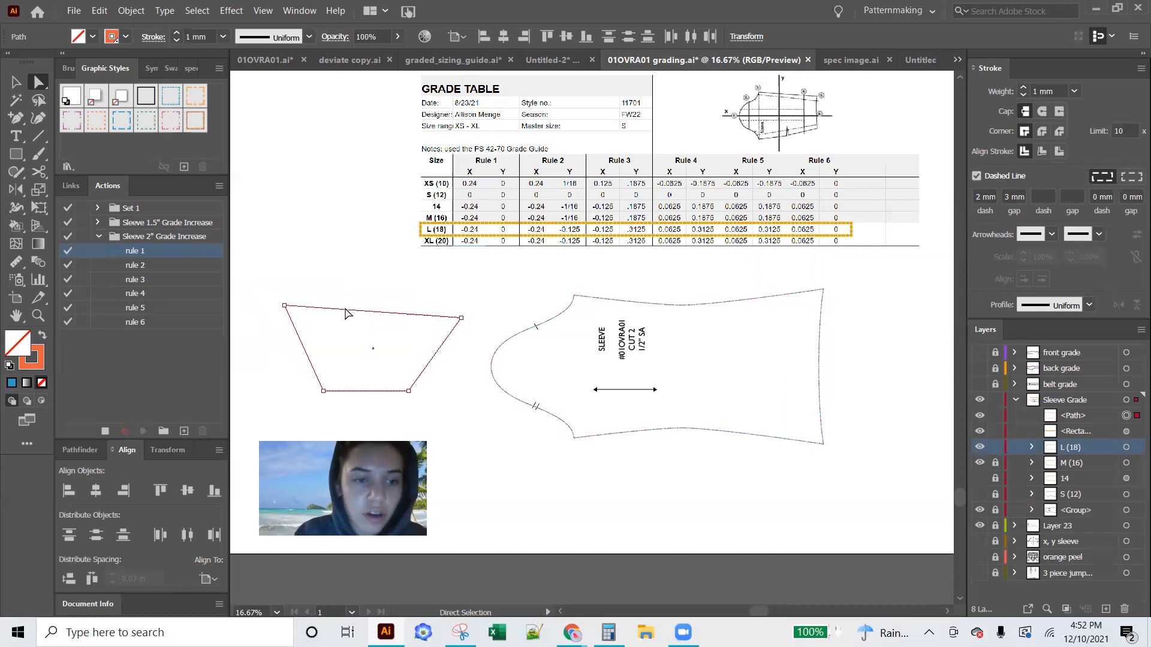
left_click(491, 368)
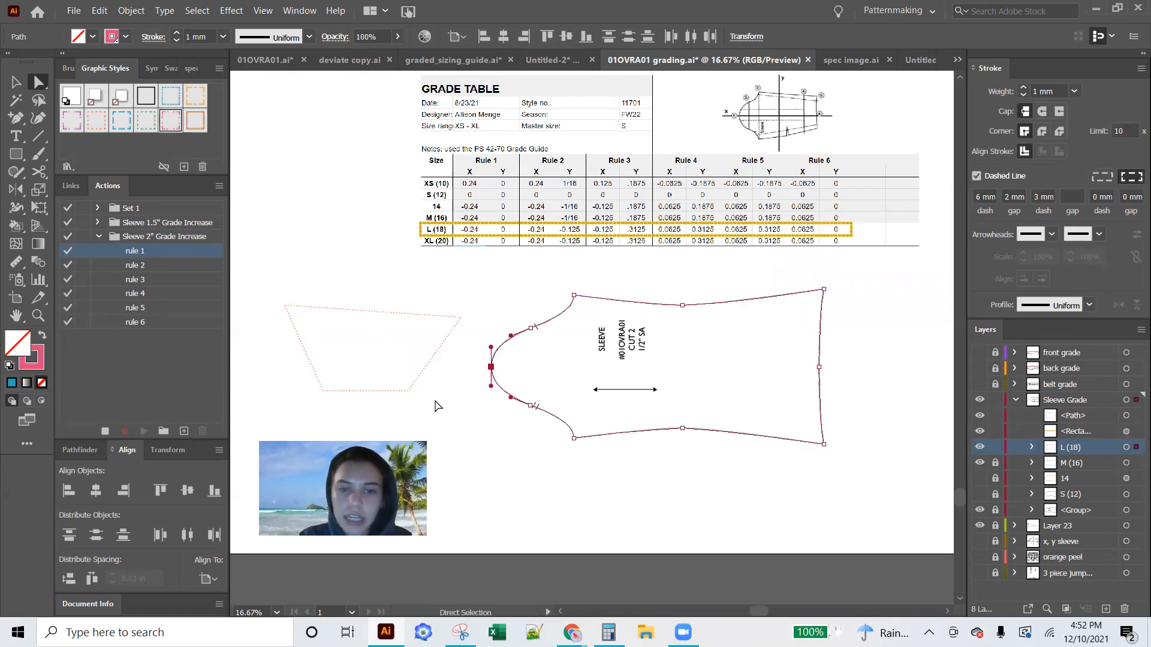
left_click(154, 455)
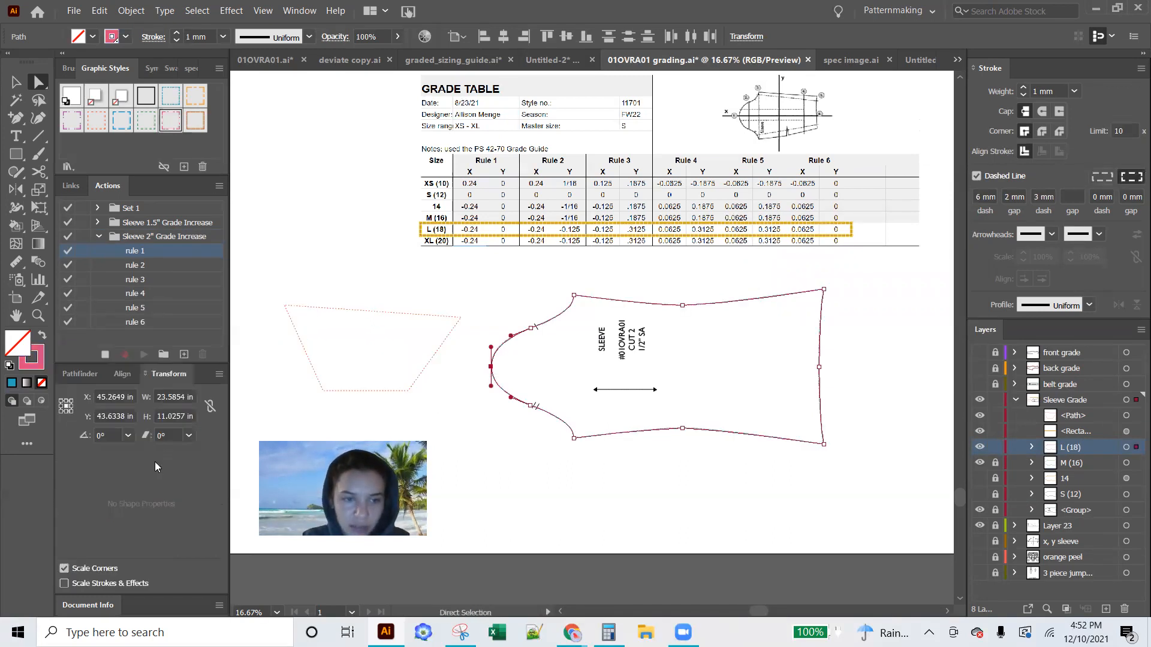
left_click(112, 398)
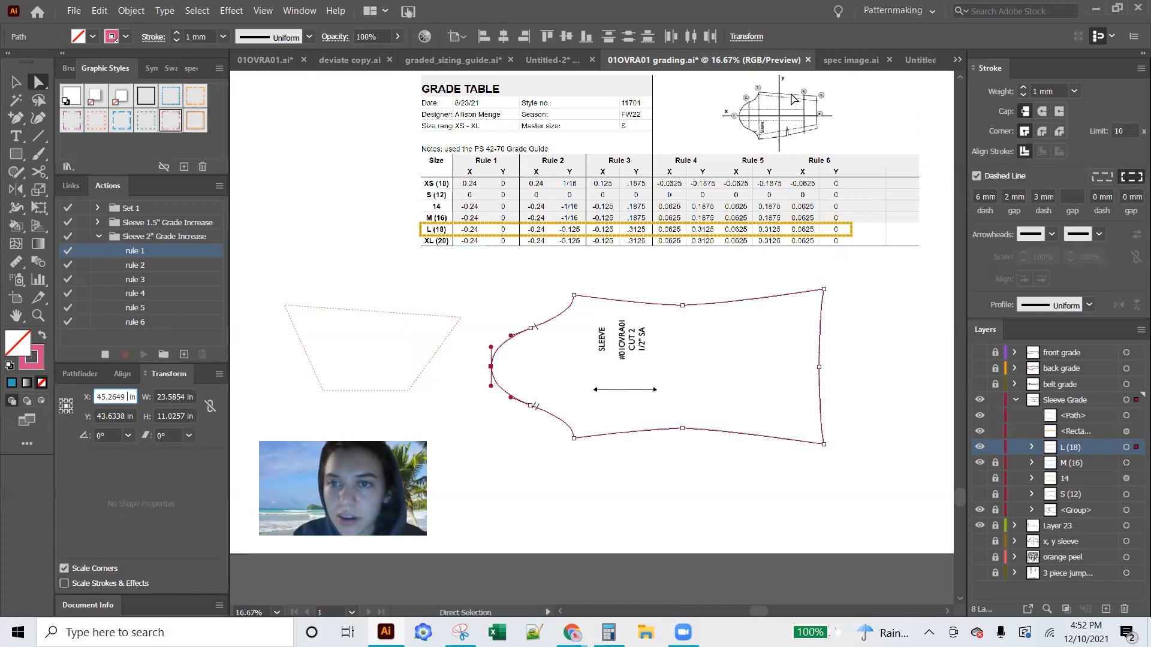
Show and unlock the "x, y sleeve" layer containing the numbered grading diagram
scroll(727, 144, "up", 5)
scroll(727, 144, "down", 3)
right_click(727, 144)
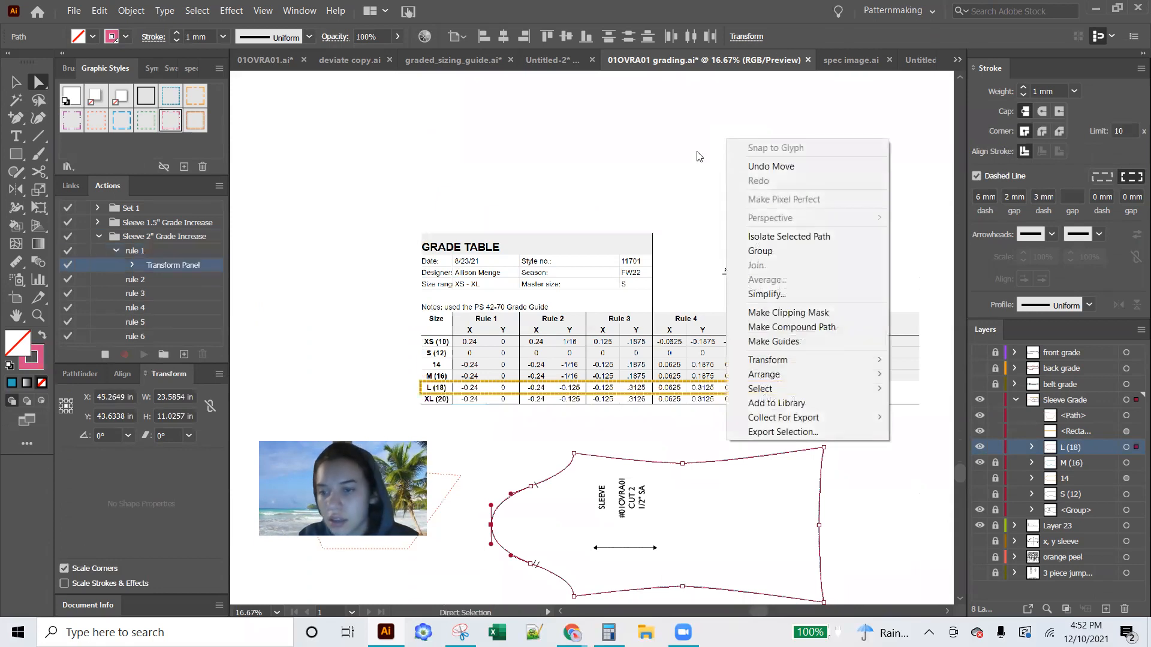
left_click(979, 541)
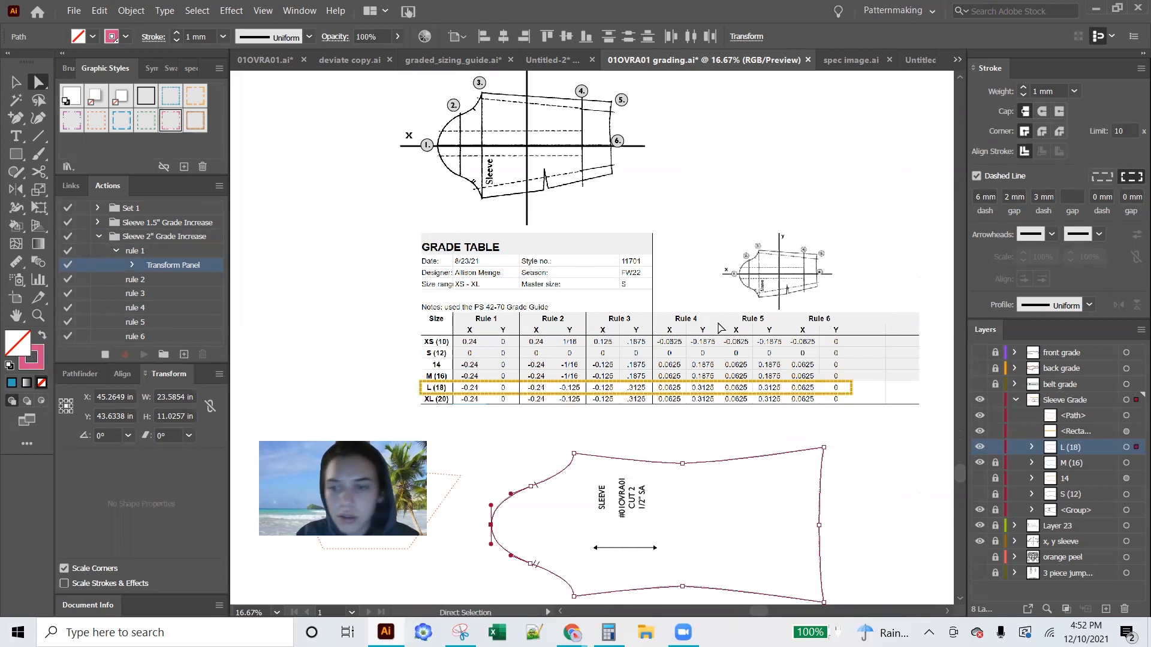
left_click(995, 541)
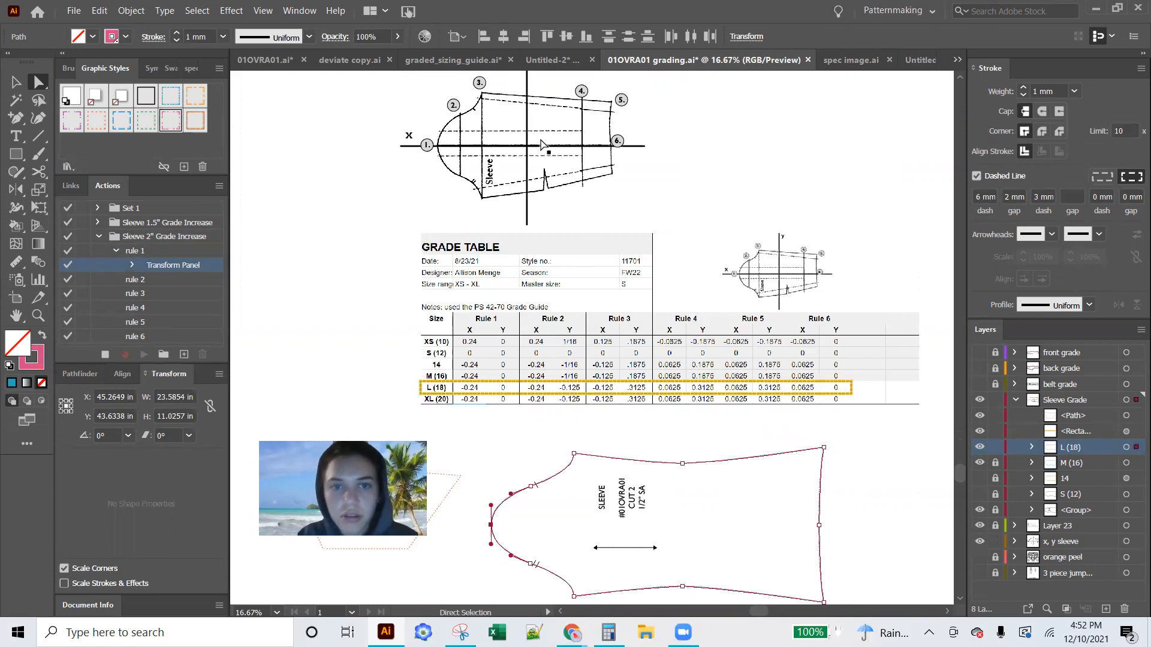
Move the numbered sleeve grading diagram down beside the grade table
key("v")
left_click_drag(526, 145, 322, 340)
scroll(505, 342, "down", 3)
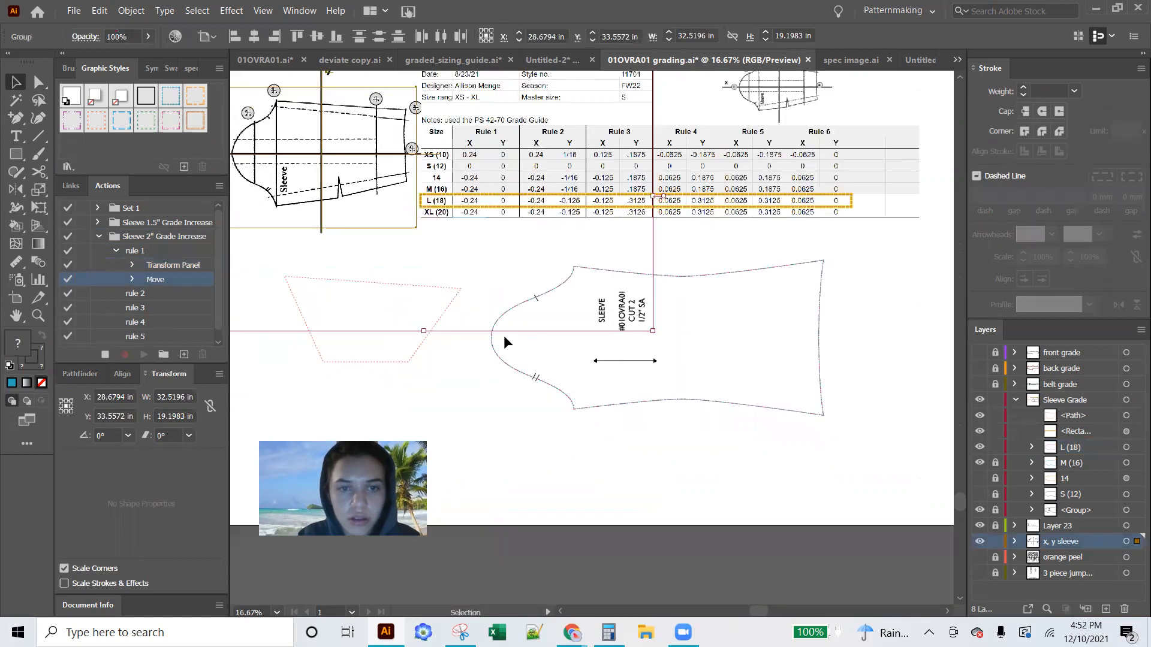
scroll(548, 374, "up", 1)
right_click(549, 373)
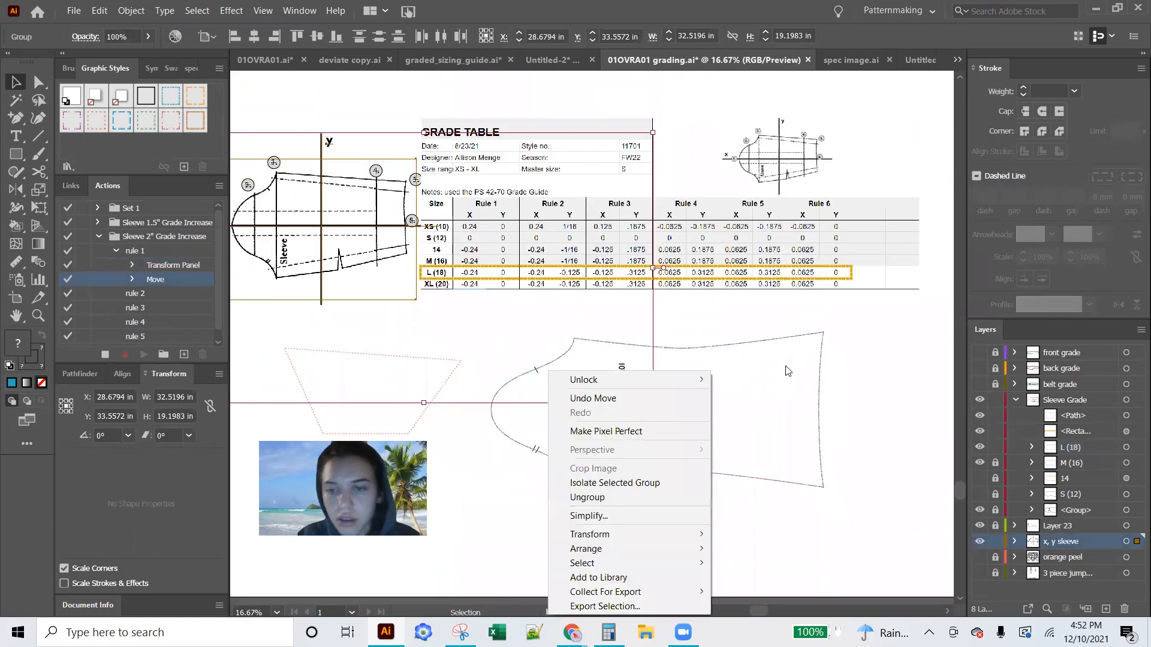
left_click(874, 386)
left_click_drag(759, 613, 754, 615)
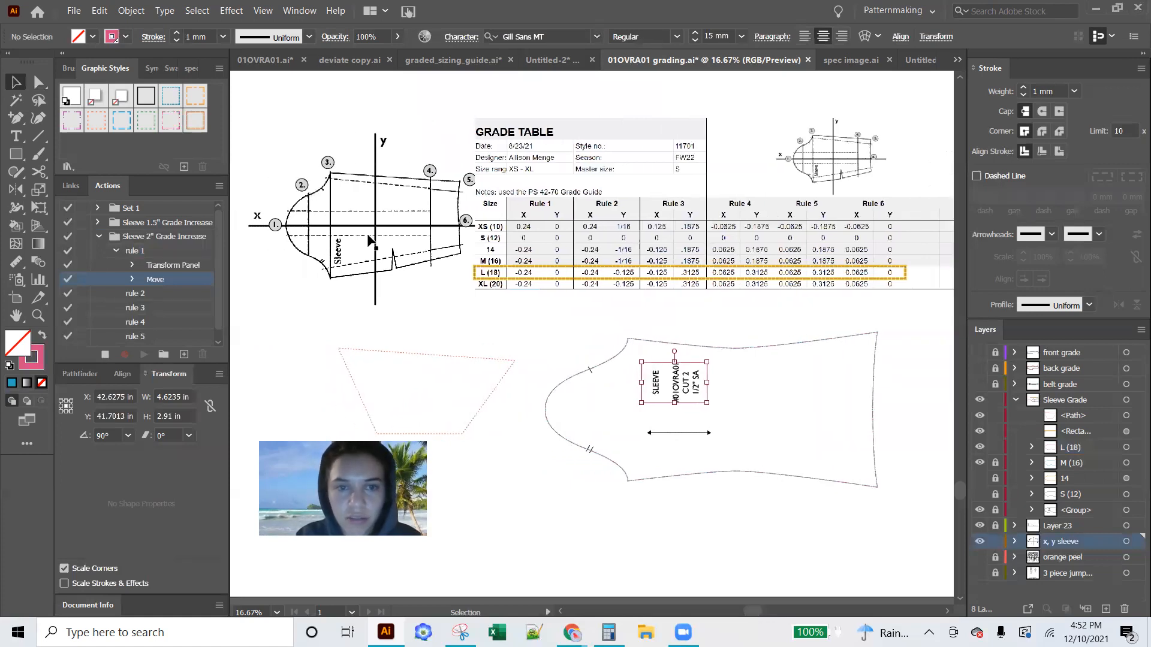
Nudge the numbered sleeve diagram clear of the grade table and select the L (18) sleeve group
left_click(381, 233)
key("Left")
key("Left")
key("Left")
key("Left")
key("Left")
key("Left")
key("Left")
key("Left")
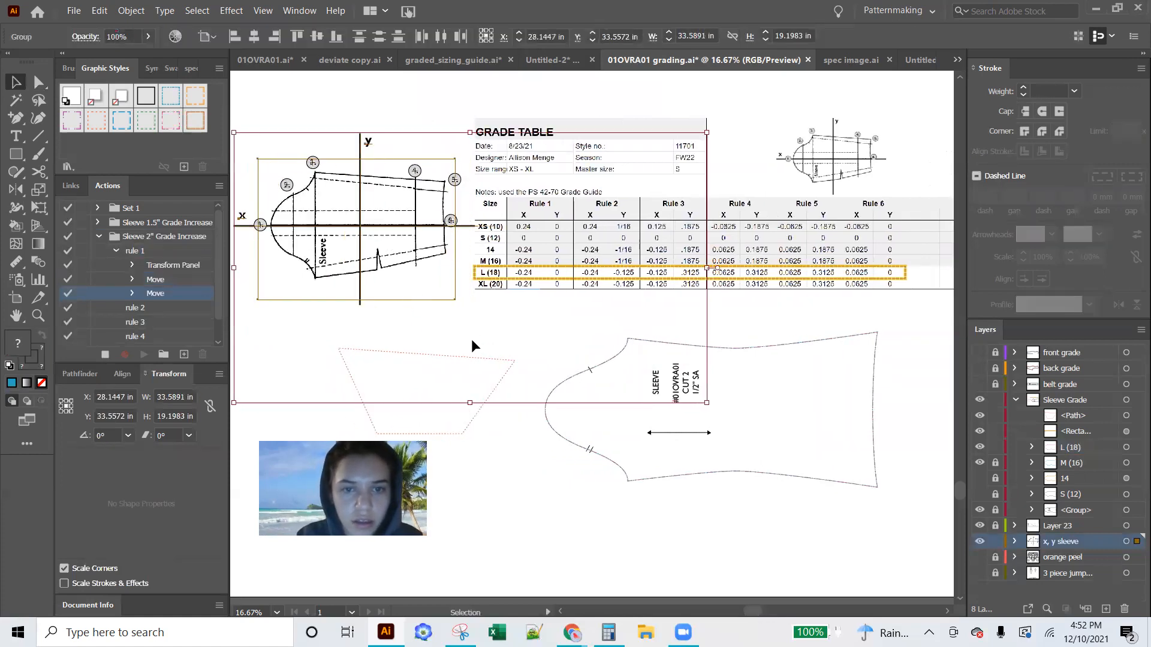
left_click(501, 343)
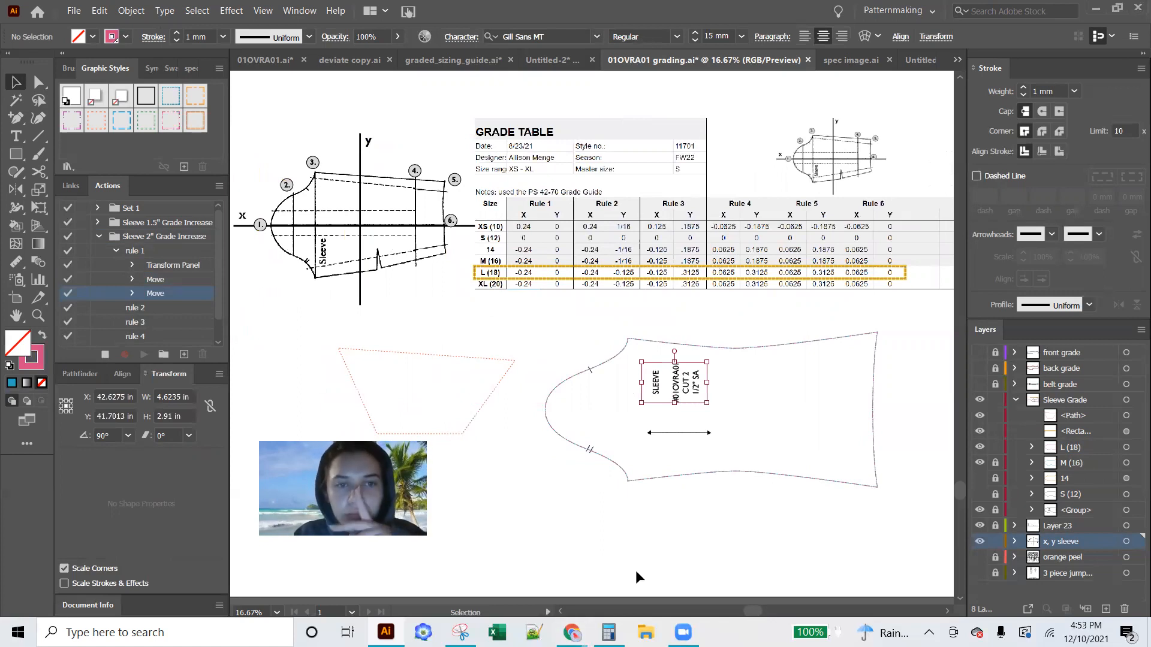
left_click(544, 412)
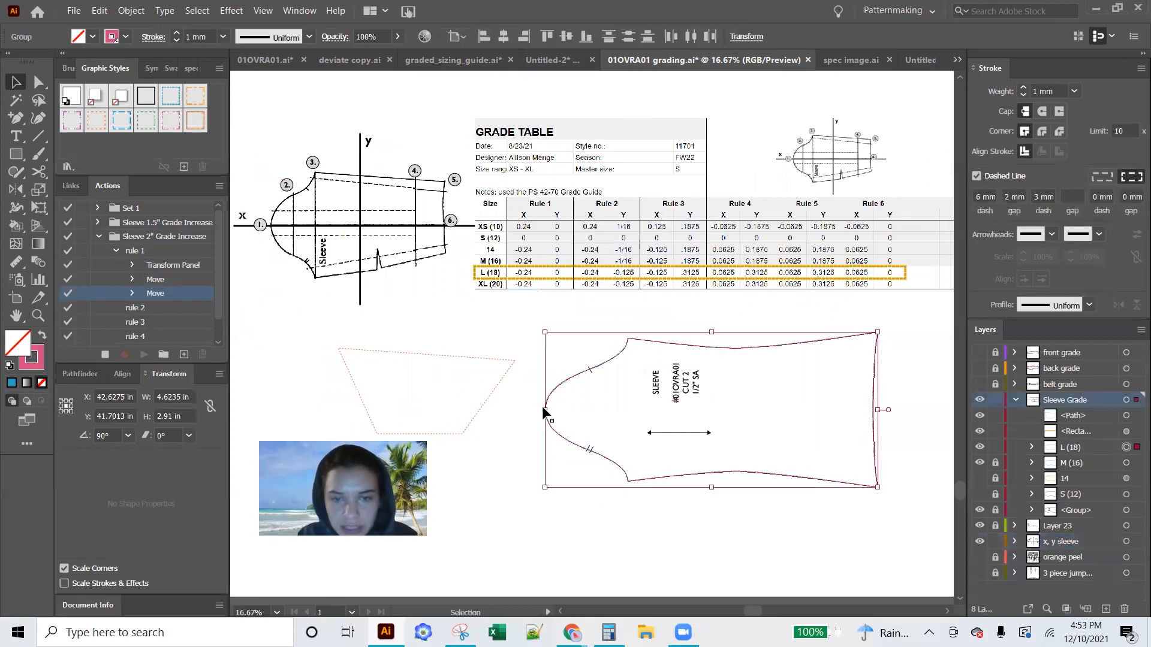
Try to shift the L (18) sleeve's cap tip anchor by subtracting 0.25 in from its X position, and undo it
key("a")
left_click(544, 413)
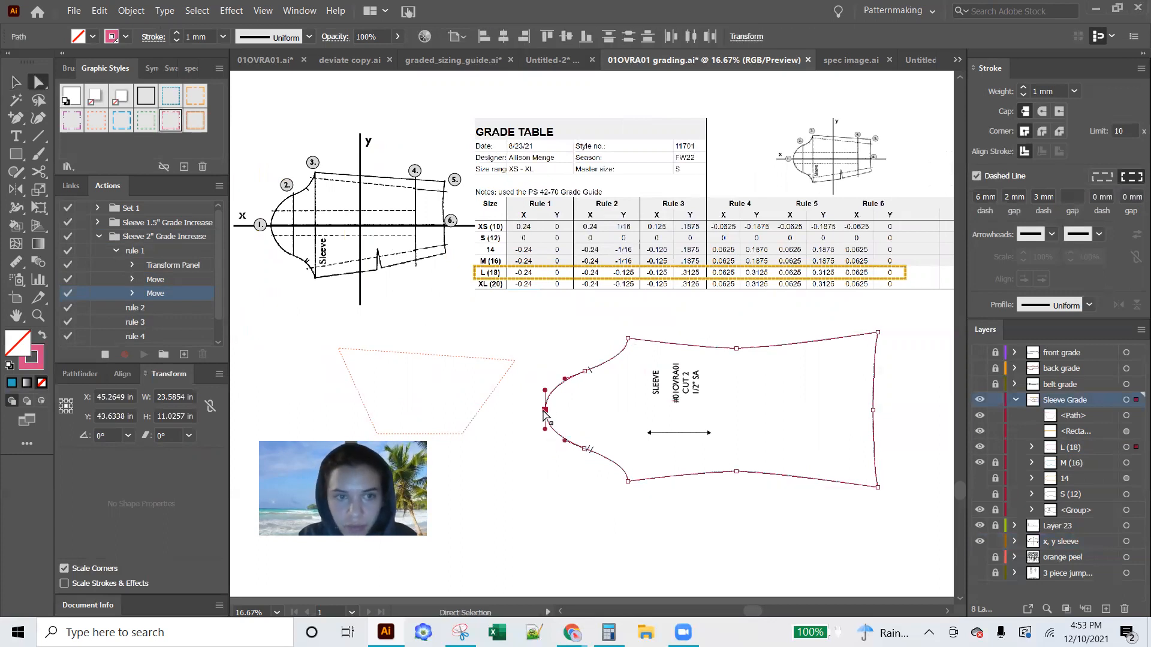
left_click(124, 395)
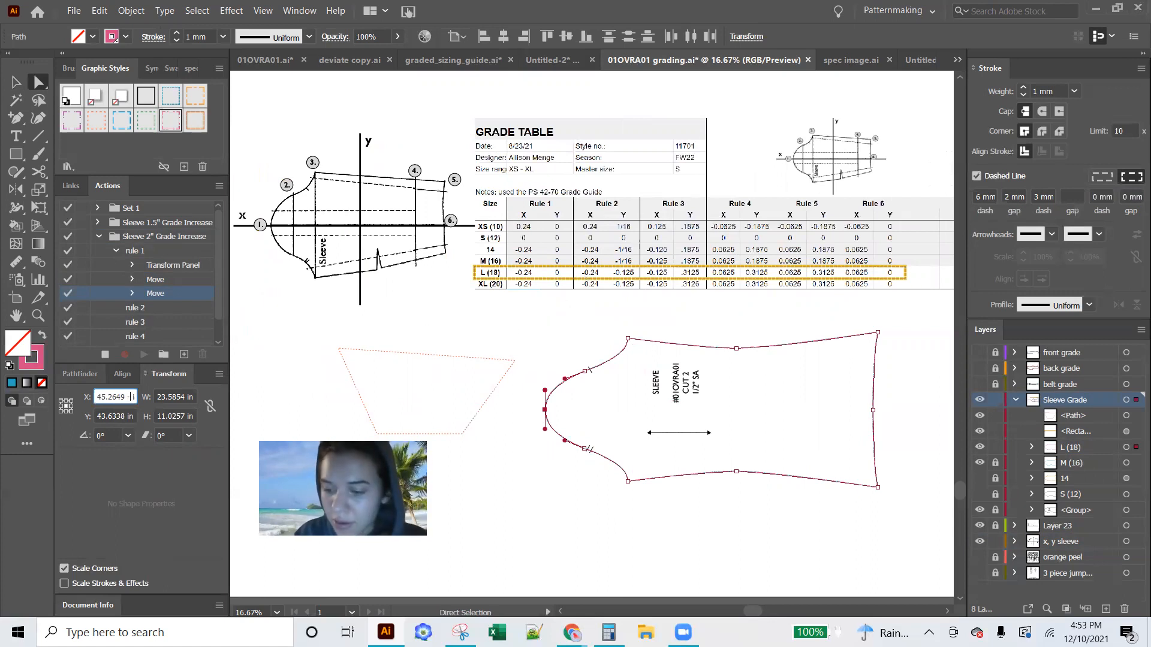
type(".25")
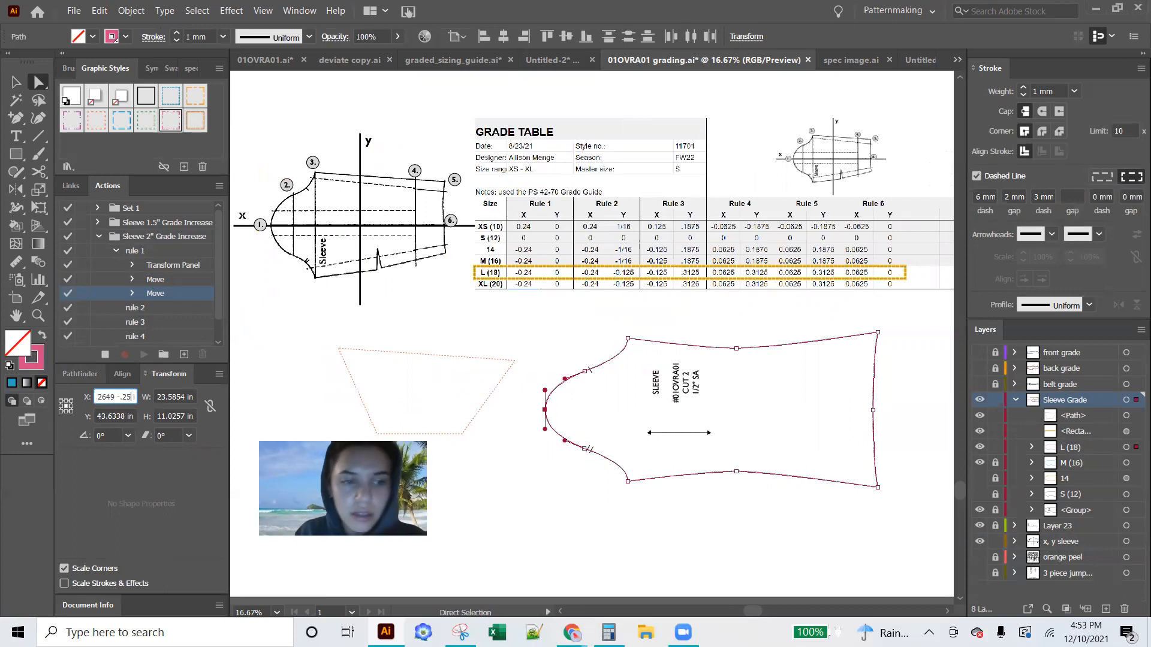
key("Return")
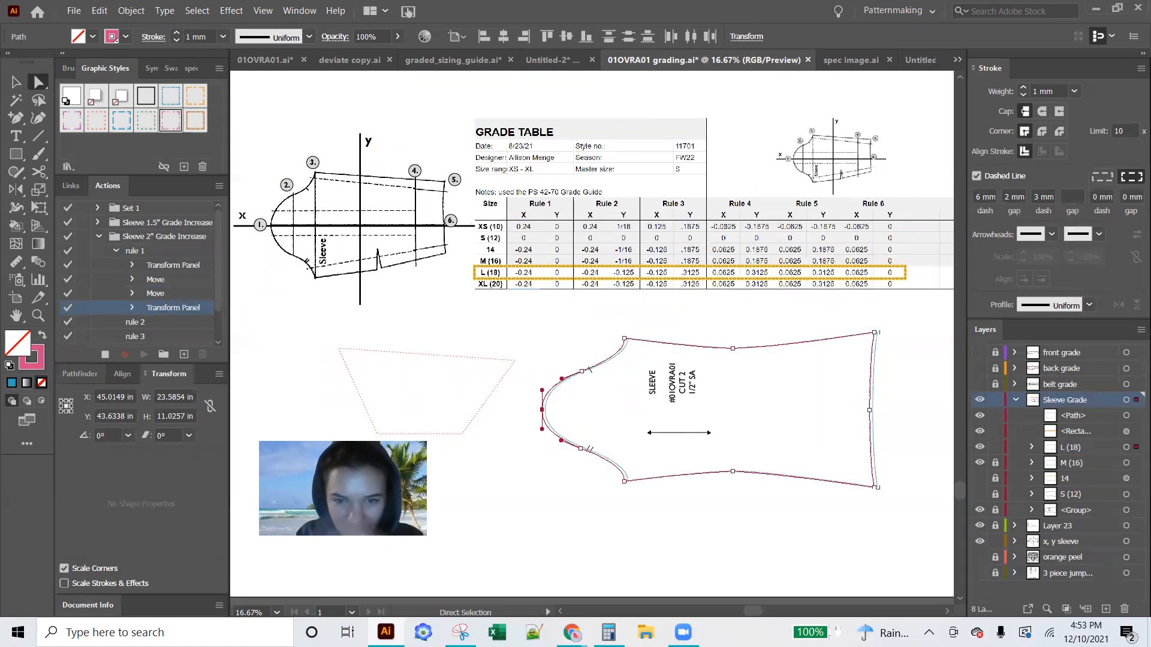
key("ctrl+z")
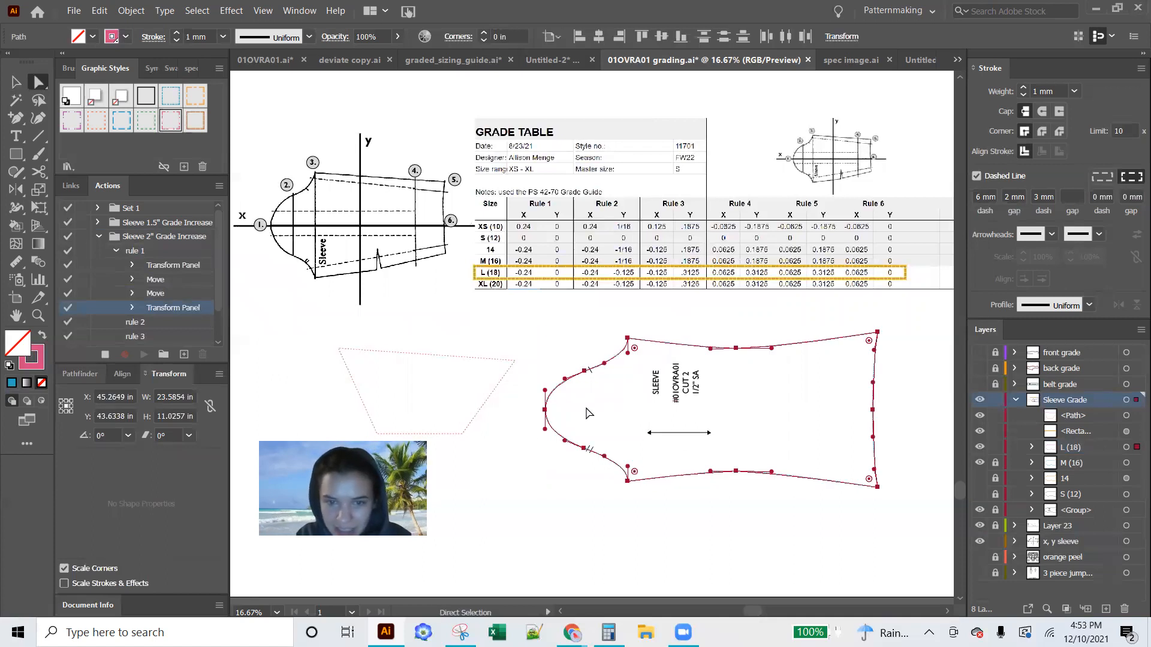
Delete the recorded Transform Panel and Move entries from rule 1 and re-enable the emptied action
left_click(167, 268)
left_click(168, 308, "shift")
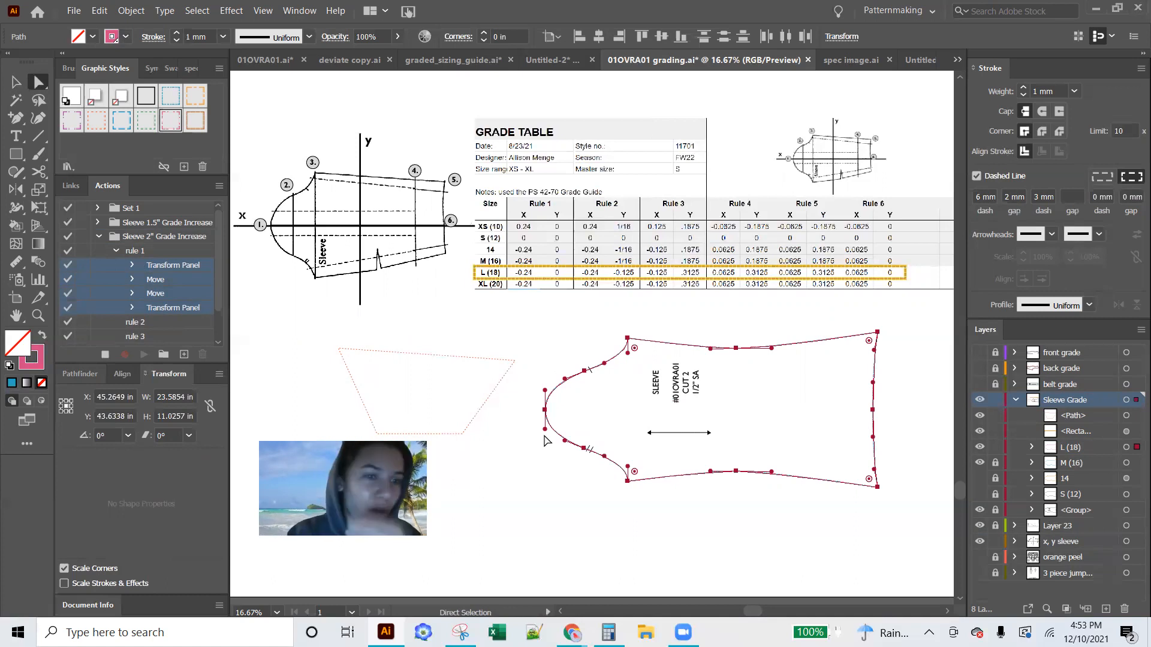
left_click(166, 279)
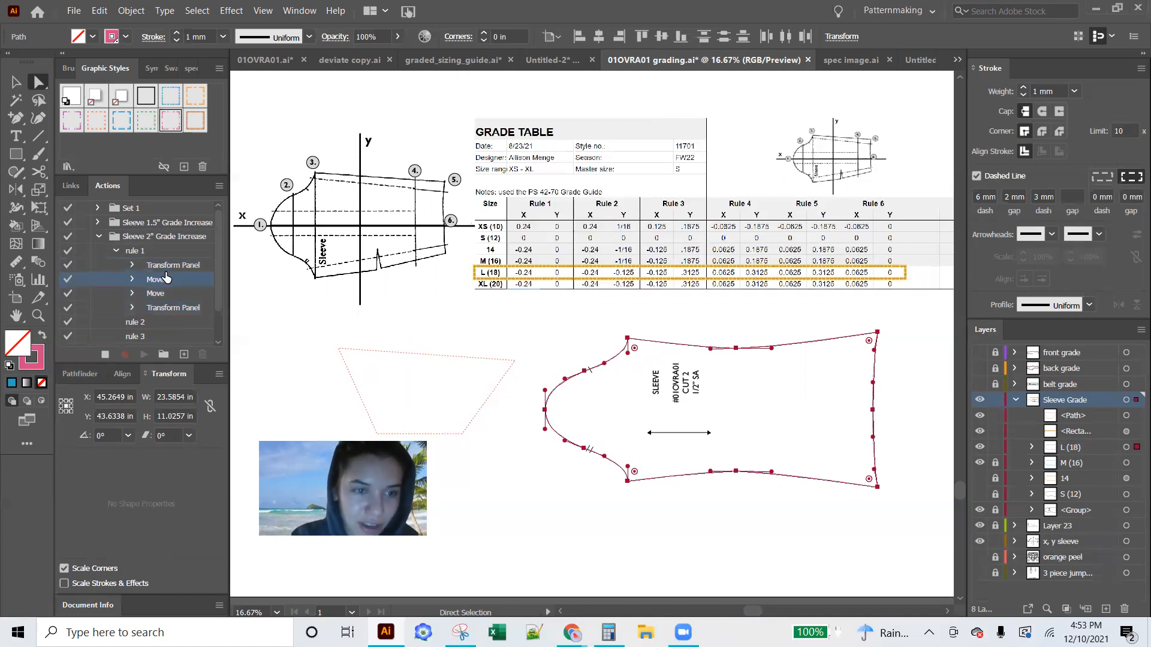
left_click(154, 269)
left_click(168, 307, "shift")
left_click_drag(164, 280, 203, 355)
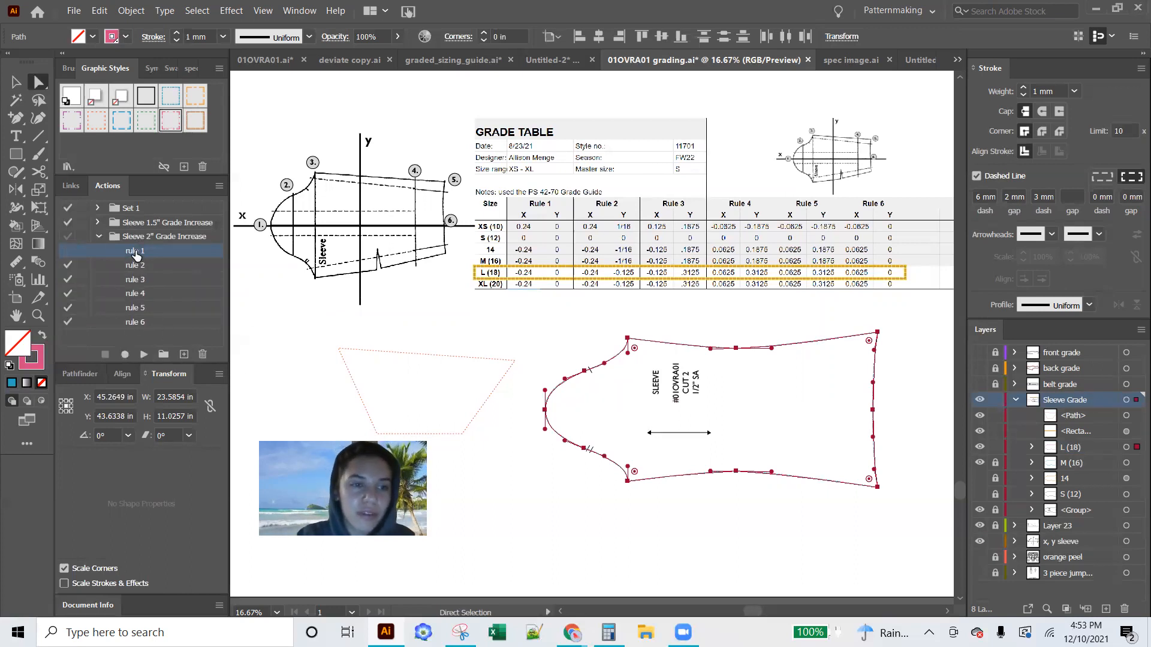
left_click(68, 251)
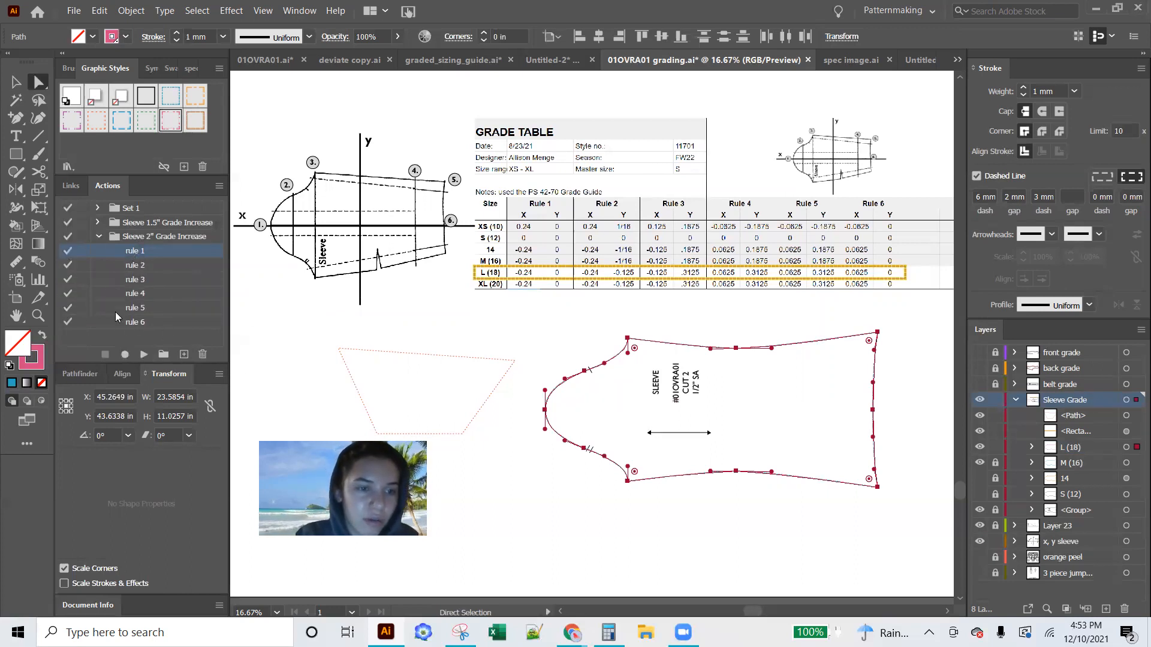
Record a 0.125 in rightward nudge of the dotted quadrilateral's upper-left corner as a placeholder Move in rule 1
left_click(125, 354)
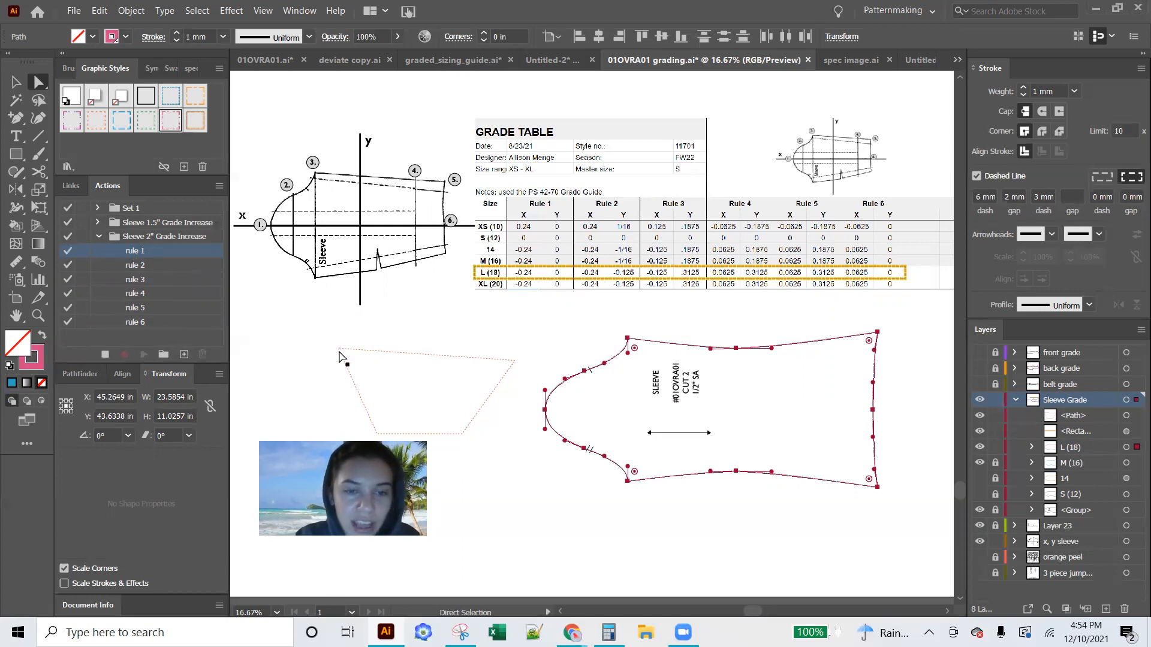
left_click(352, 350)
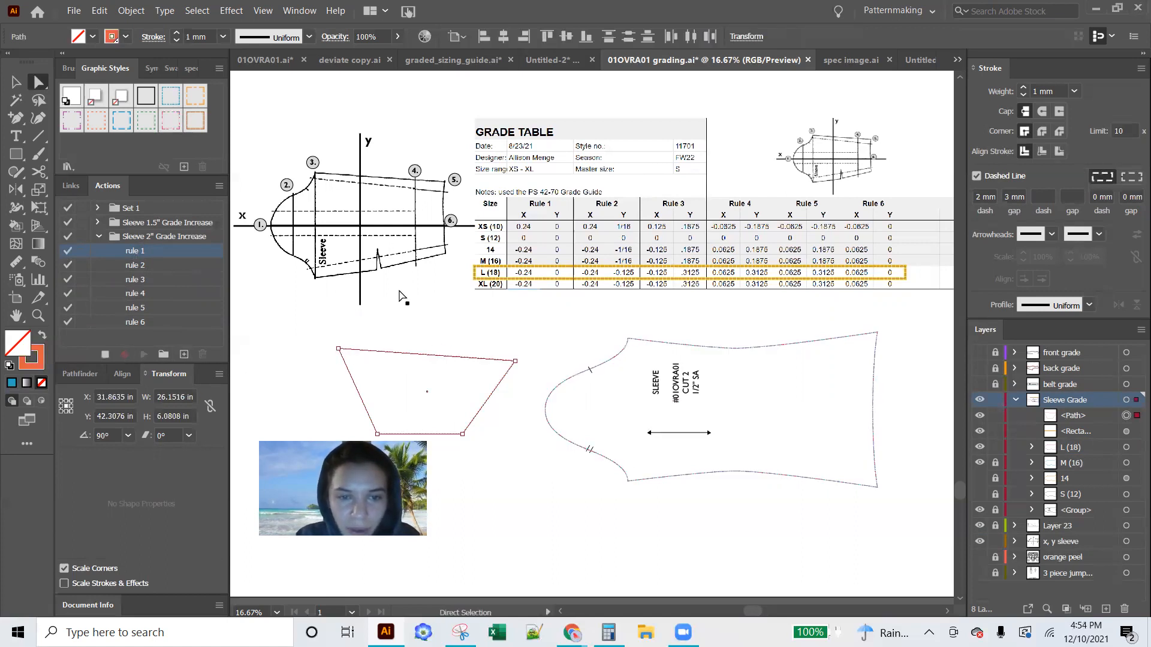
left_click(340, 349)
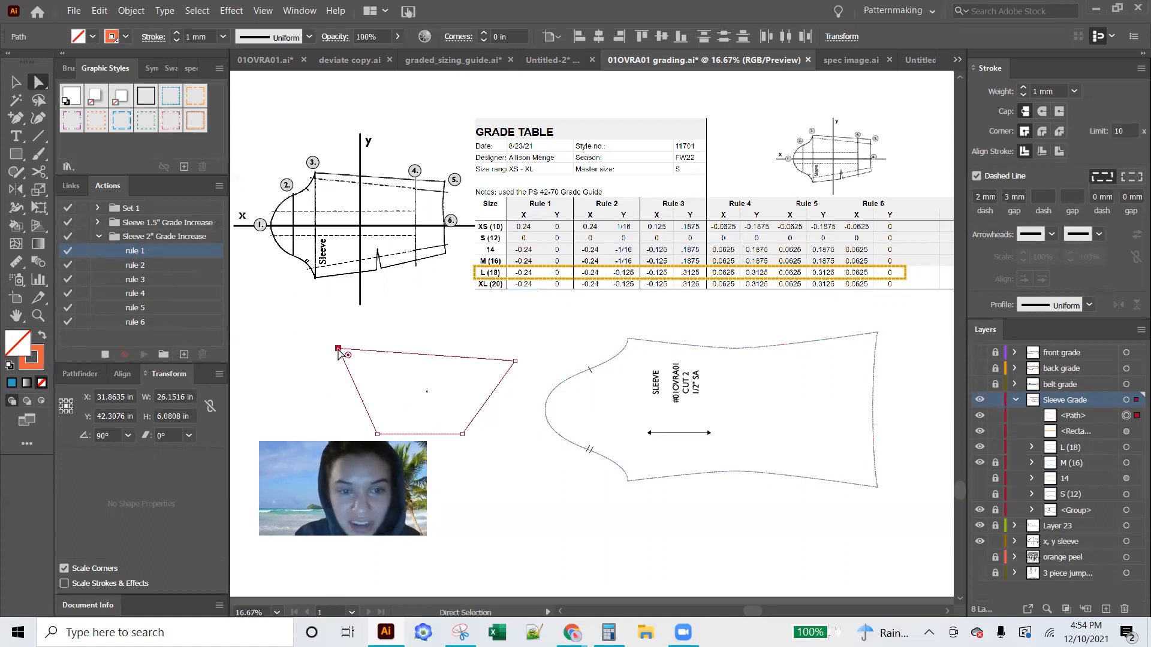
key("Right")
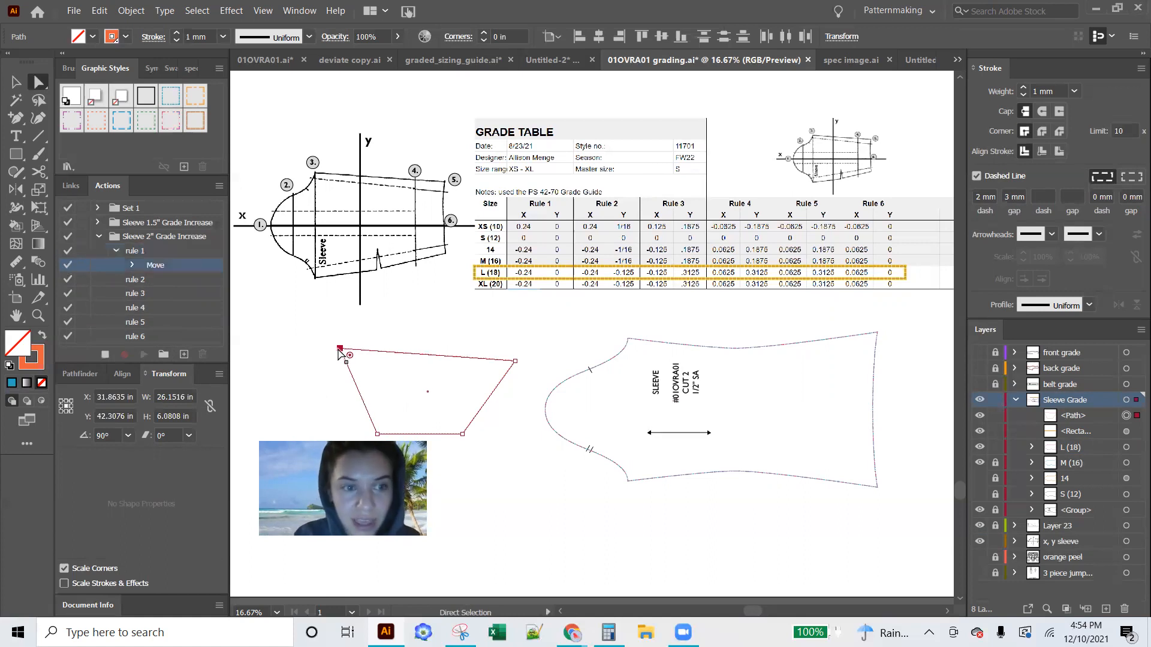
Undo an additional corner nudge, stop recording rule 1, and delete the extra Move entry it recorded
left_click(161, 280)
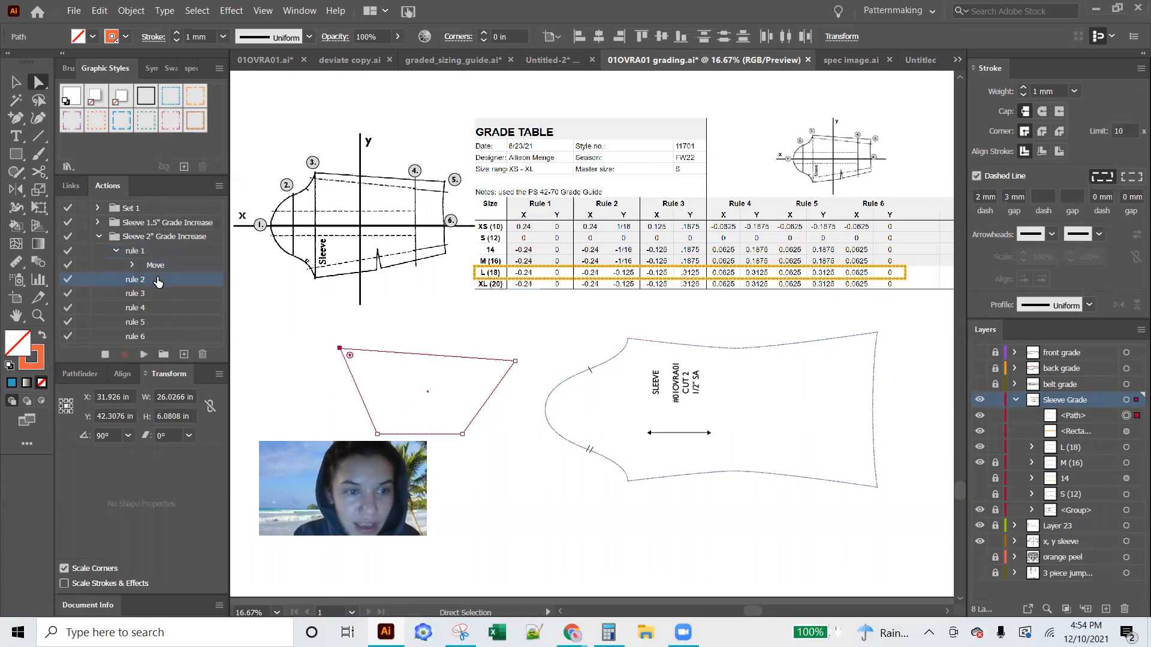
key("Right")
key("ctrl+z")
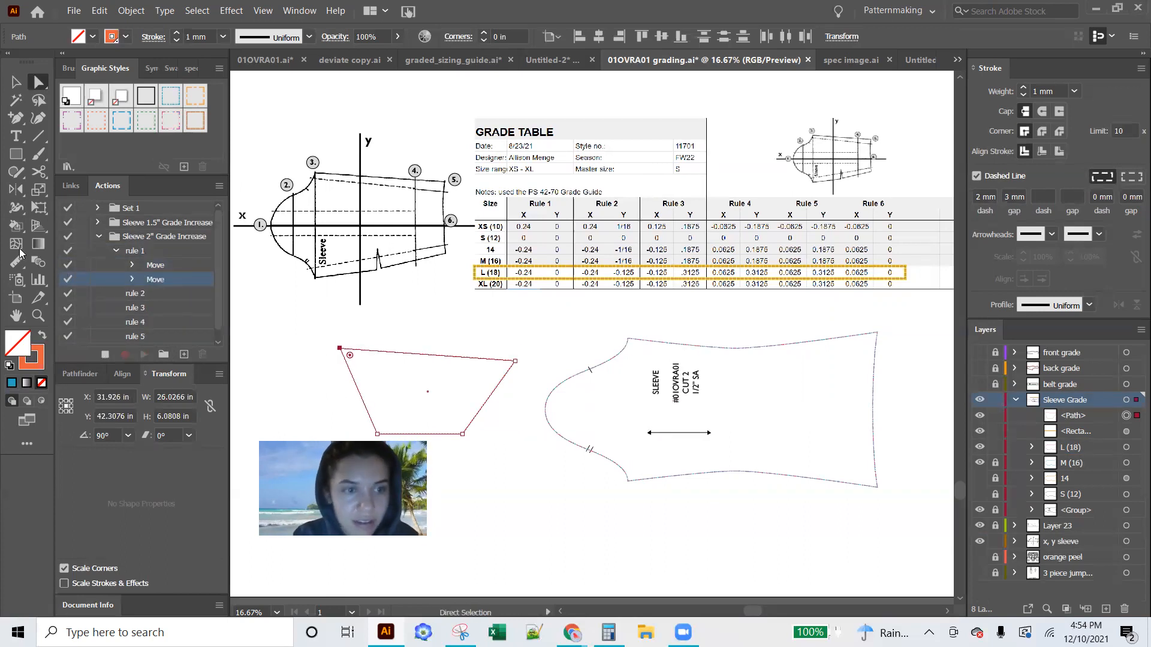
left_click(104, 354)
left_click_drag(151, 279, 203, 354)
Record a placeholder Move in rule 2 by nudging the quadrilateral's upper-left corner 0.125 in to the right
left_click(138, 280)
key("Right")
key("Right")
left_click(124, 355)
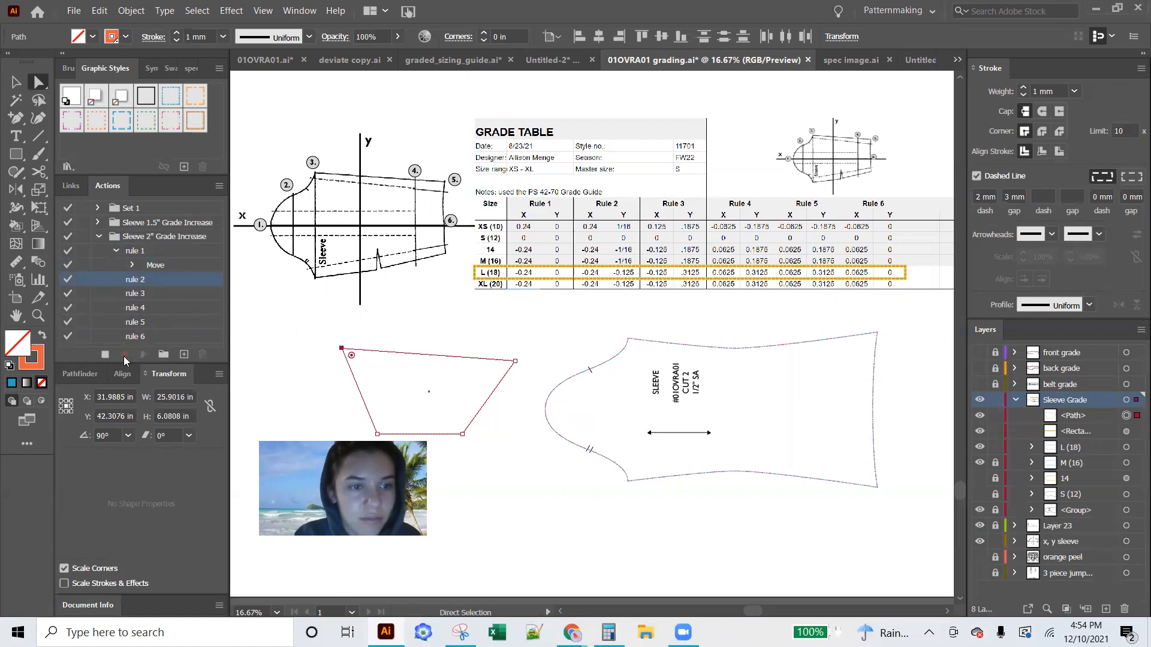
key("Right")
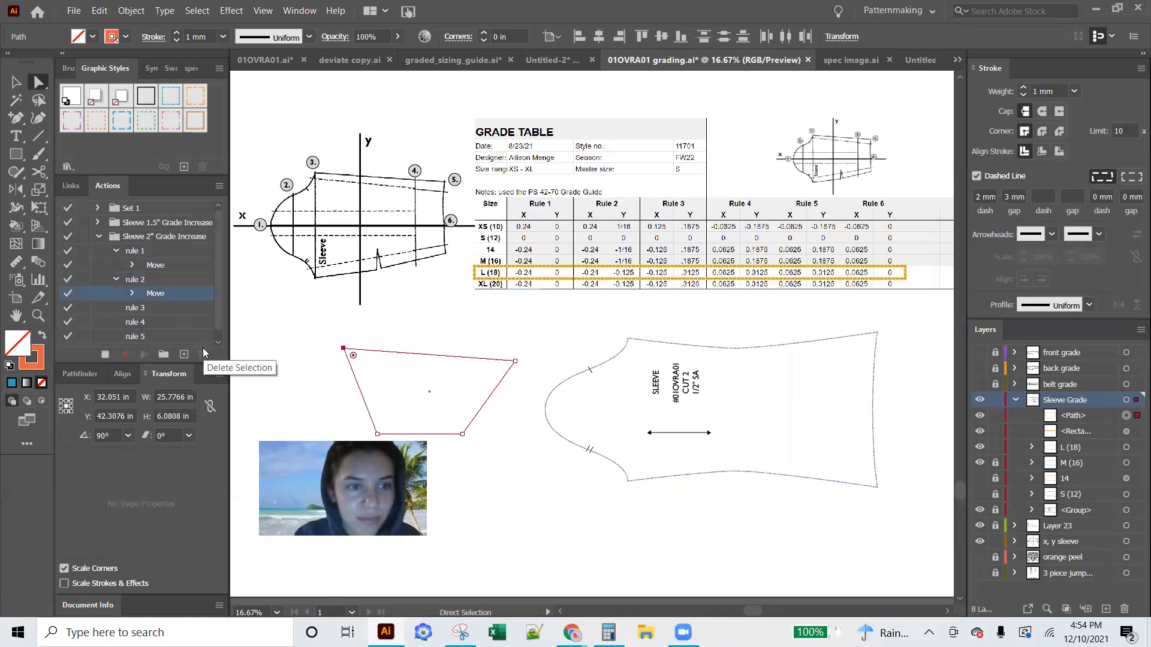
left_click(106, 358)
Record the same 0.125 in rightward corner nudge as a placeholder Move in rule 3
left_click(138, 308)
left_click(124, 356)
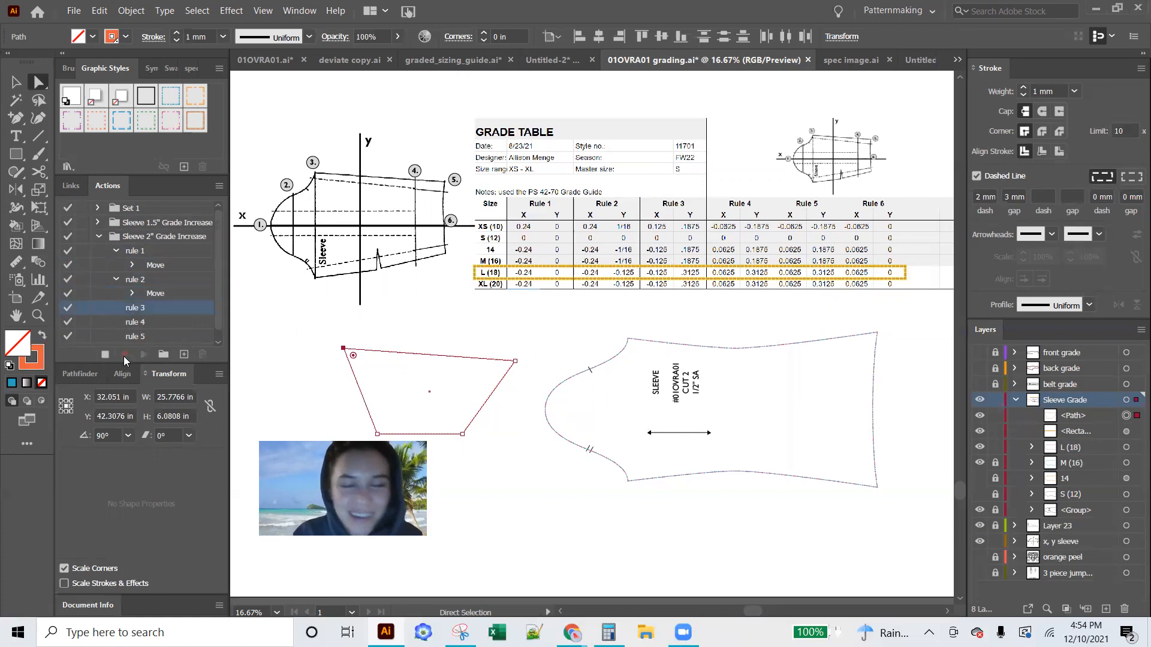
key("Right")
left_click(108, 355)
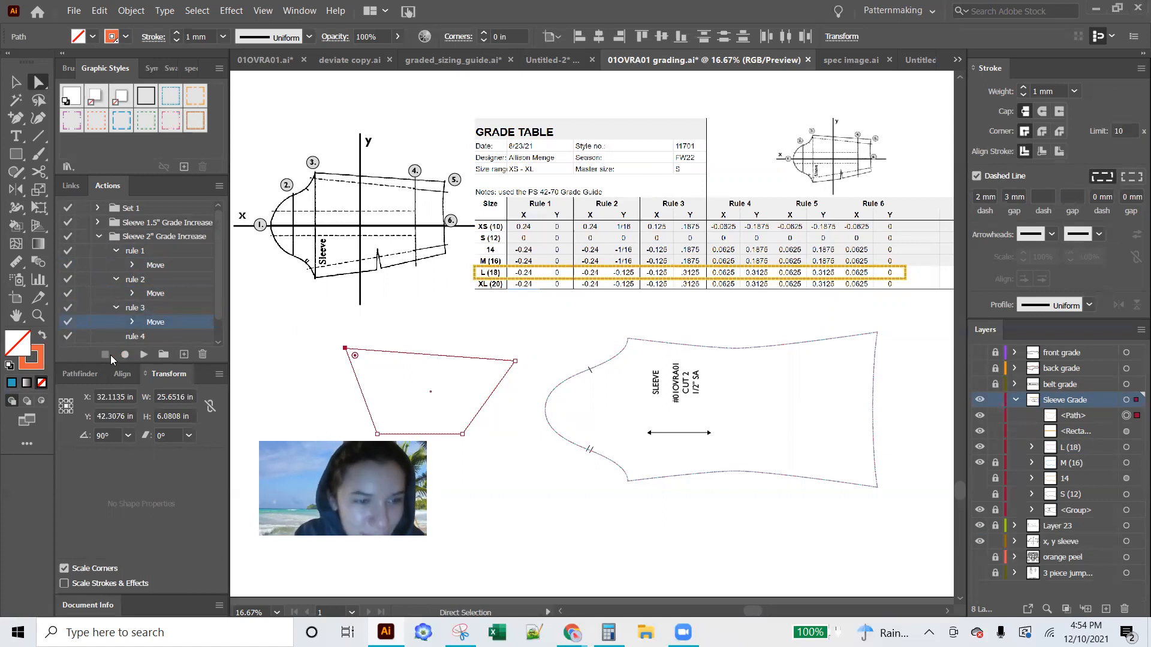
Record the same 0.125 in rightward corner nudge as a placeholder Move in rule 4
left_click(133, 337)
left_click(125, 352)
key("Right")
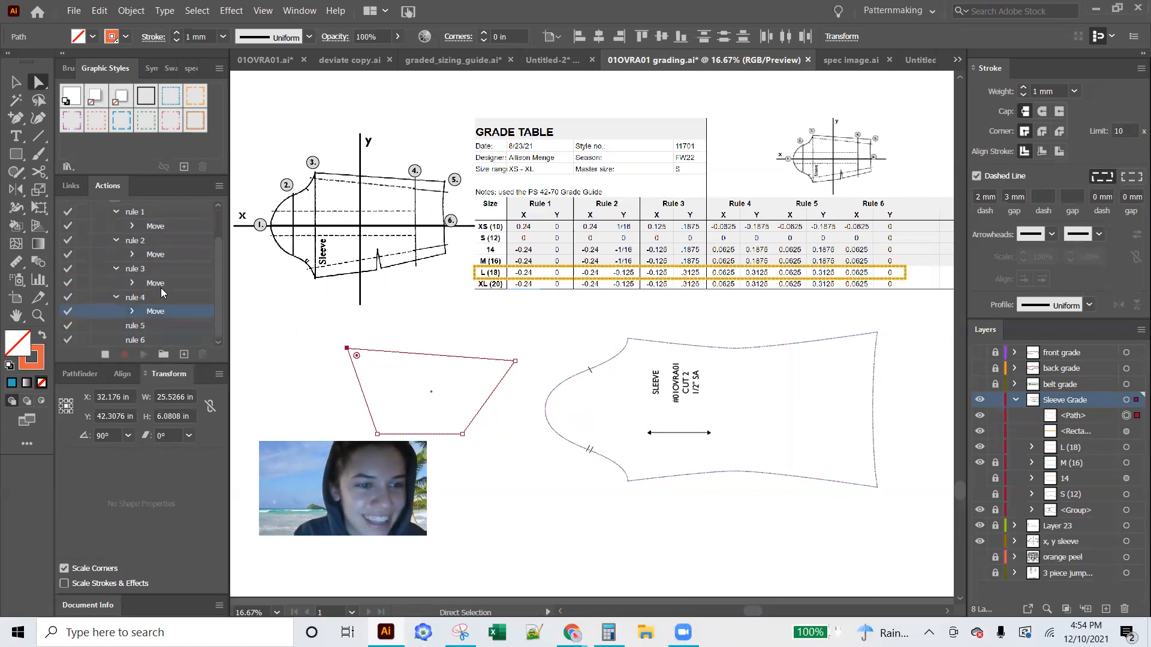
left_click(105, 351)
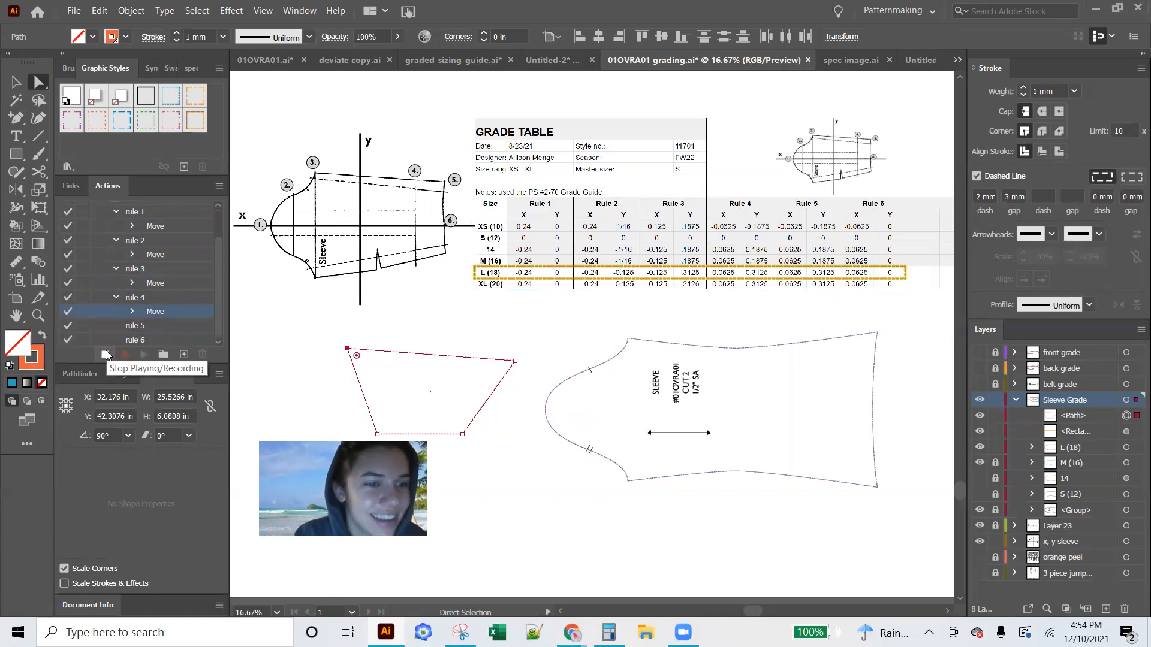
Record the same 0.125 in rightward corner nudge as a placeholder Move in rule 5
left_click(134, 329)
left_click(130, 353)
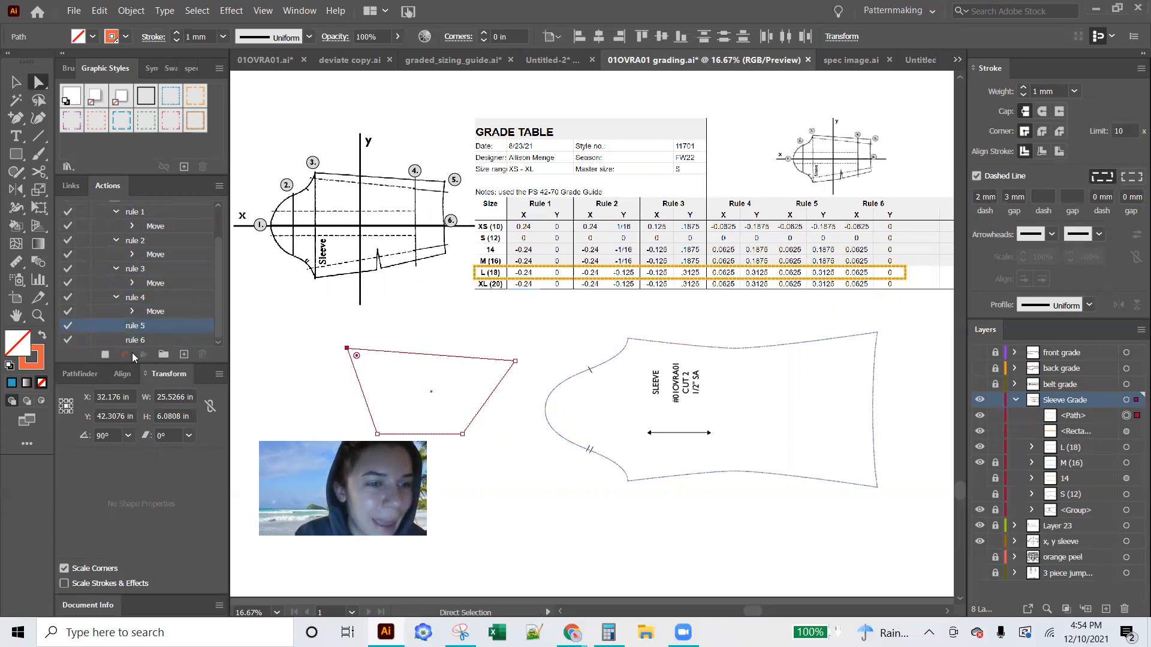
key("Right")
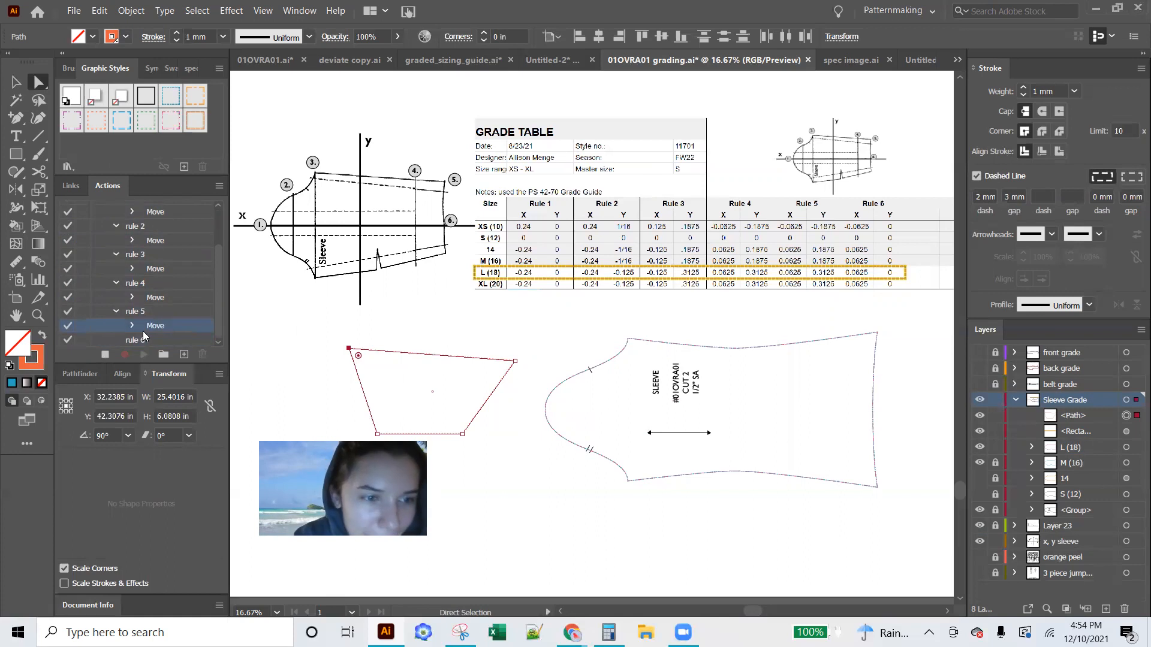
Record the same 0.125 in rightward corner nudge as a placeholder Move in rule 6, and stop recording
left_click(134, 341)
left_click(131, 342)
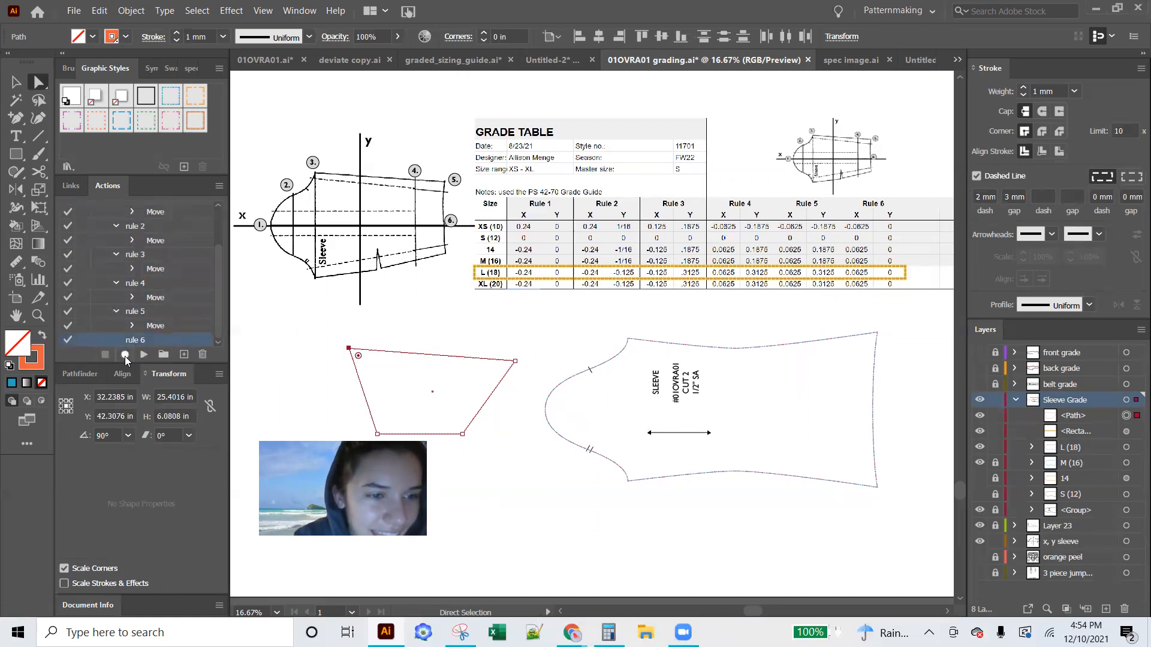
left_click(125, 356)
key("Right")
left_click(110, 356)
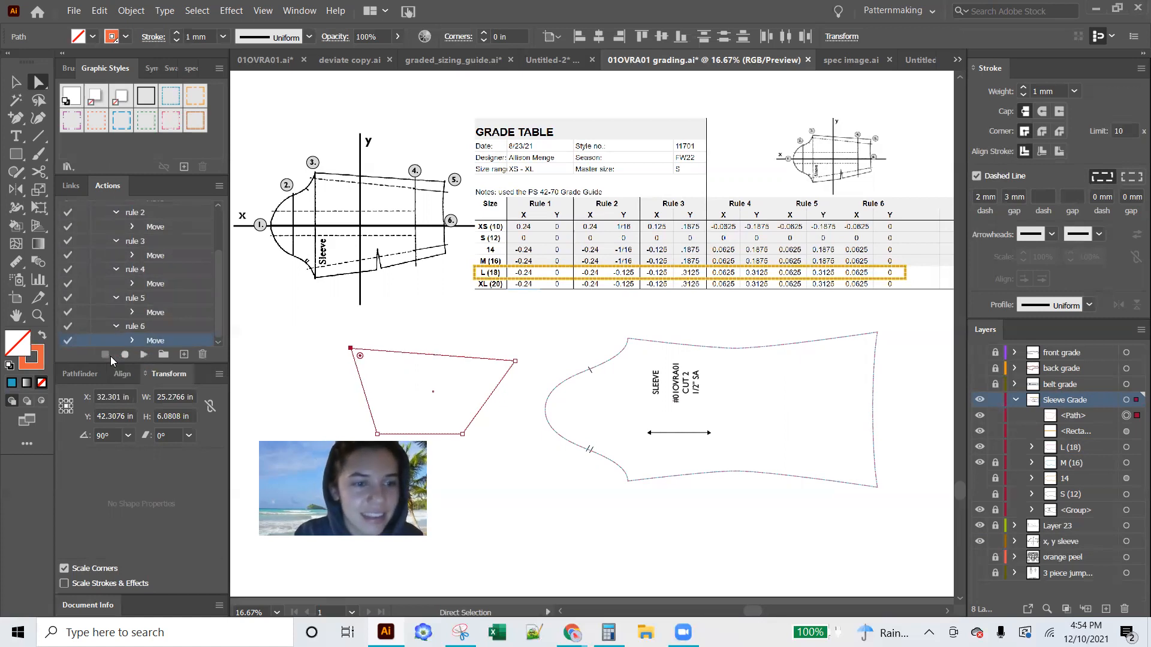
Set rule 1's recorded Move to -0.25 in horizontally and 0 in vertically, and reopen it to check the stored values
scroll(149, 294, "up", 2)
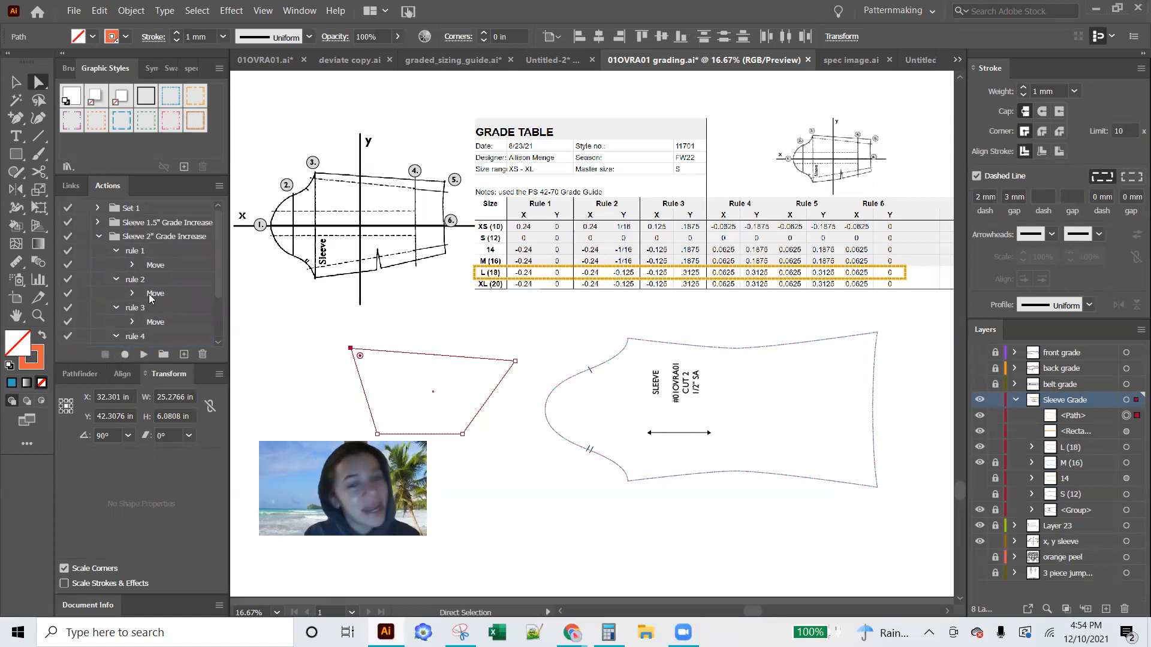
left_click(153, 251)
left_click(156, 267)
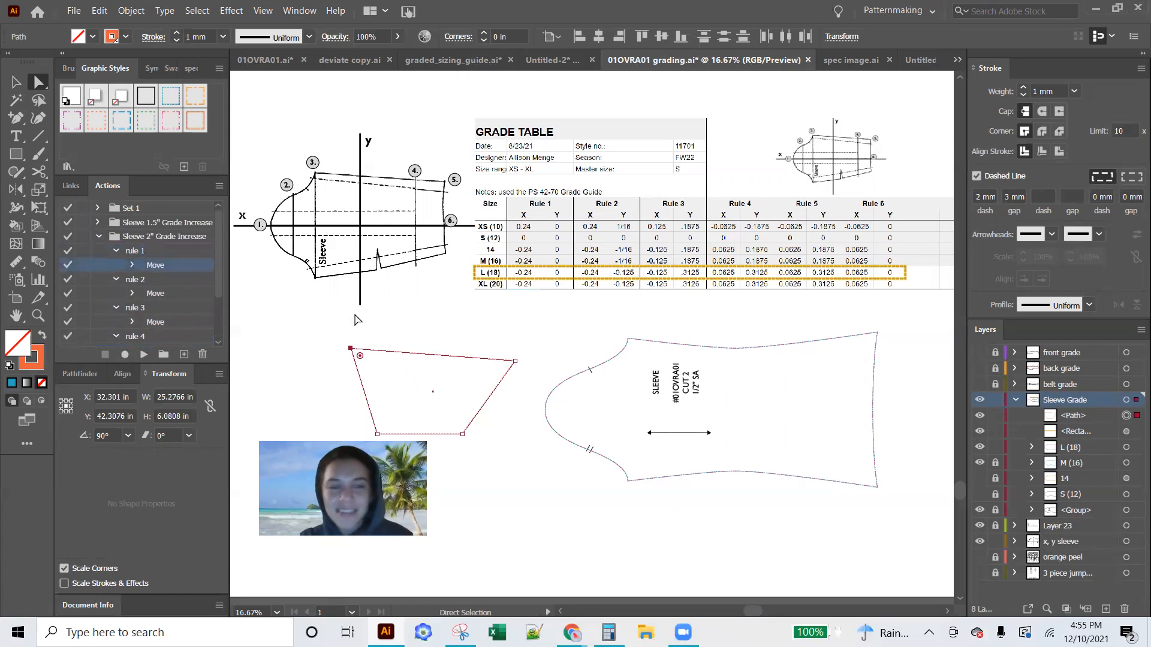
double_click(154, 265)
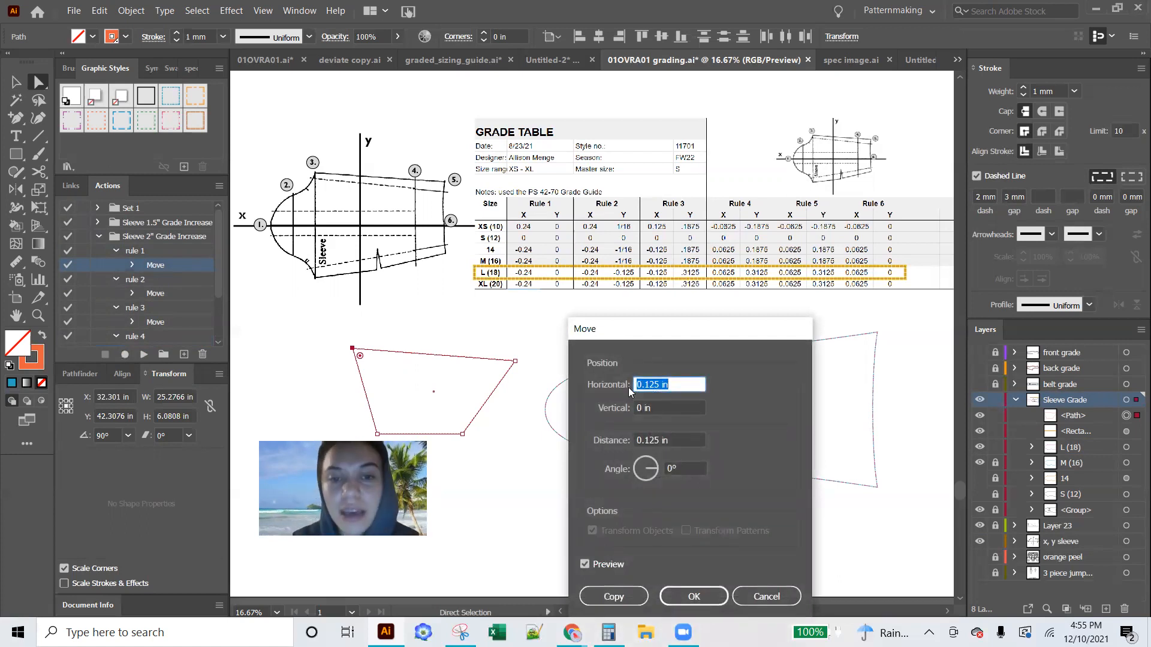
type("-.24")
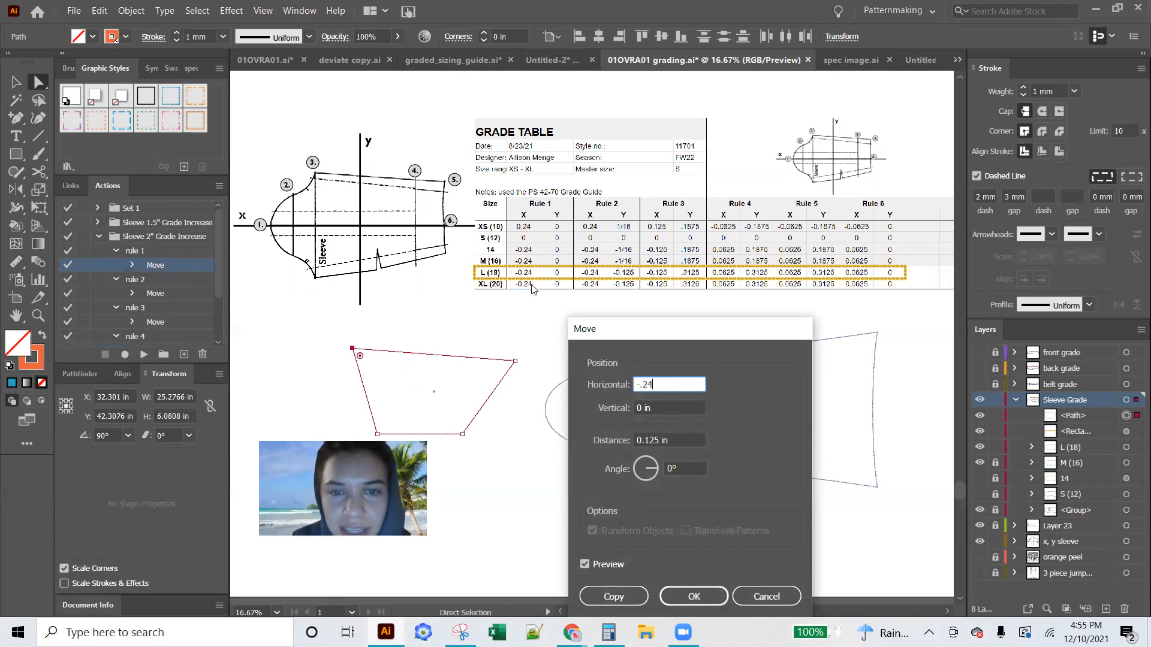
left_click(647, 408)
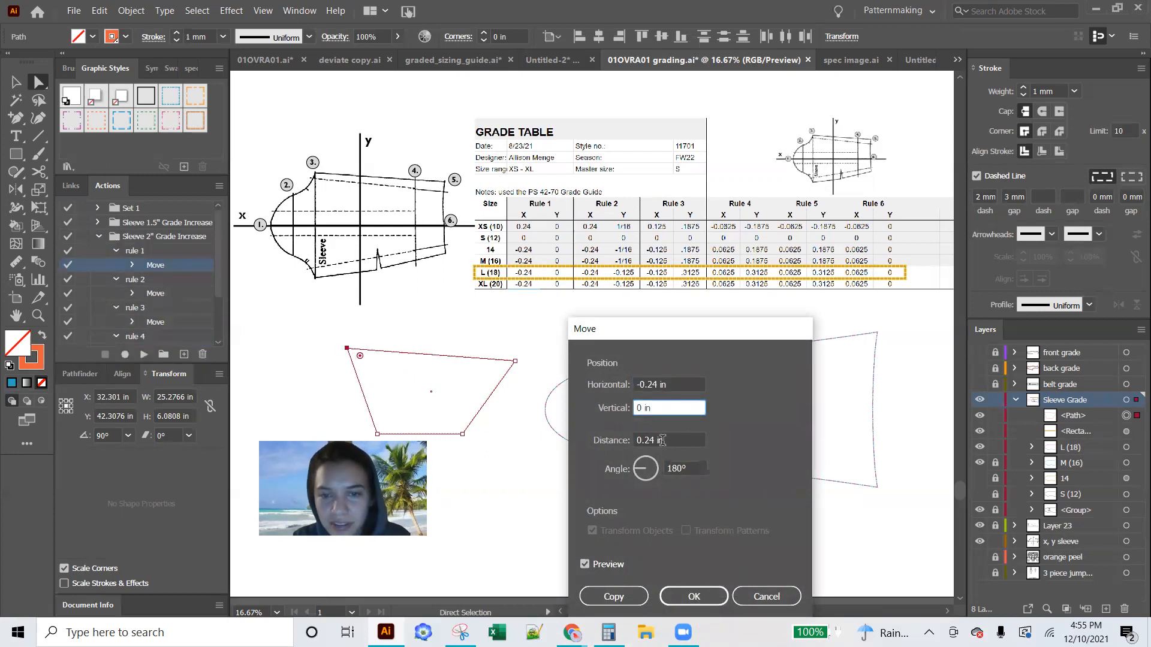
left_click(653, 383)
key("BackSpace")
type("5")
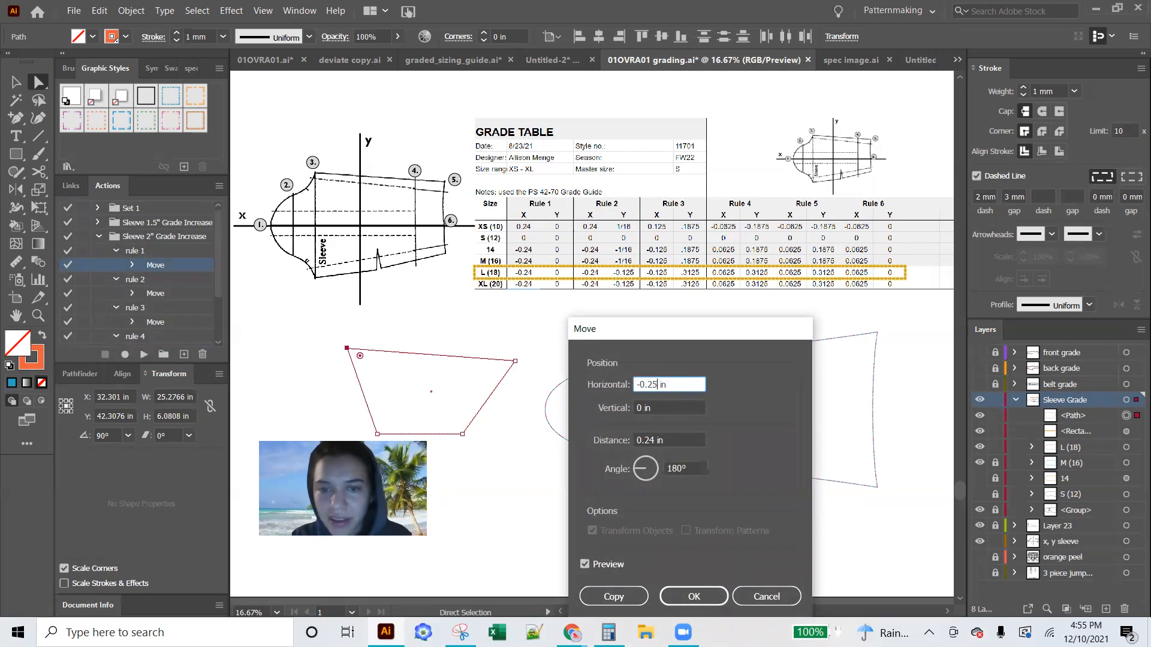
left_click(697, 601)
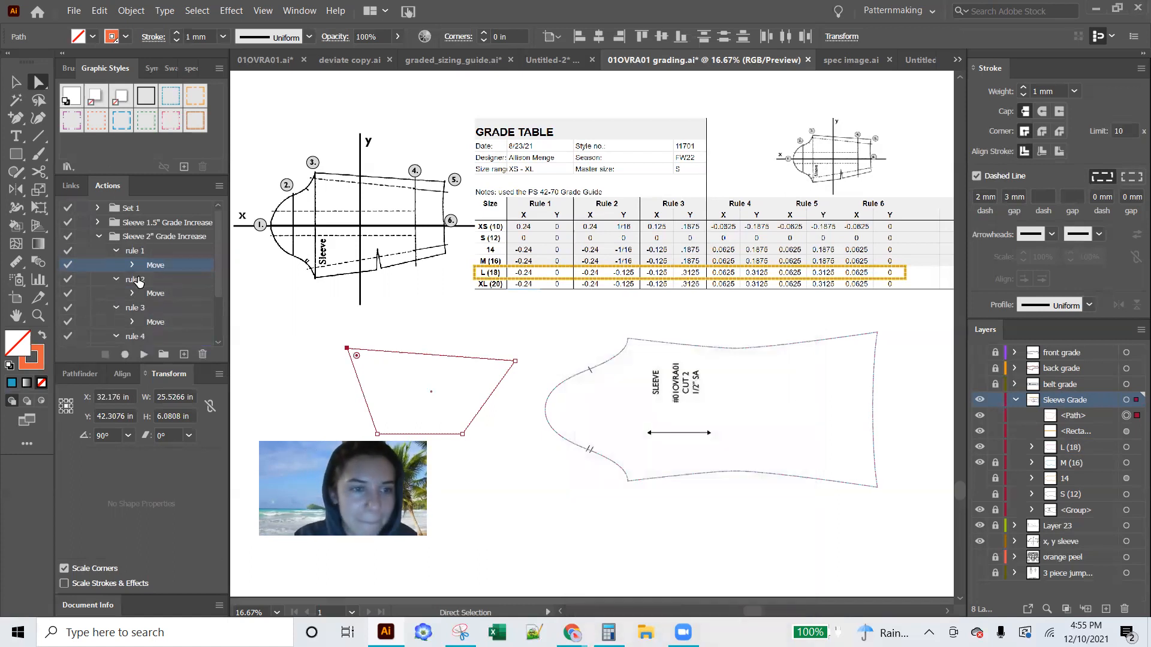
double_click(156, 265)
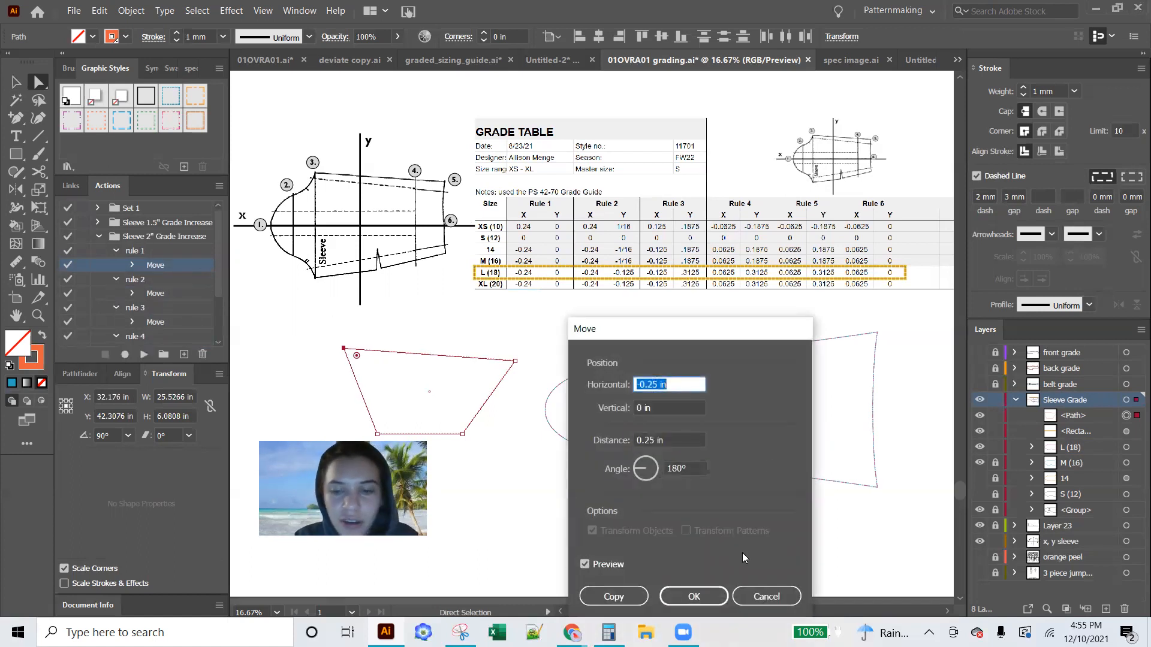
left_click(765, 596)
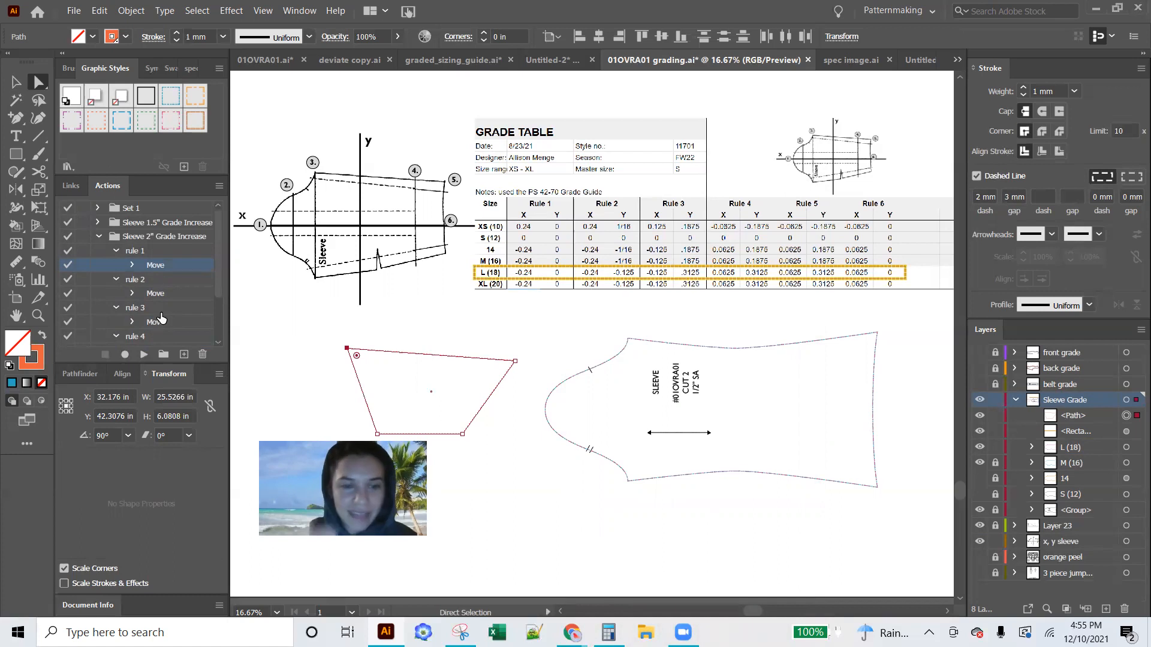
Set rule 2's recorded Move to -0.25 in horizontally and -0.125 in vertically
double_click(163, 293)
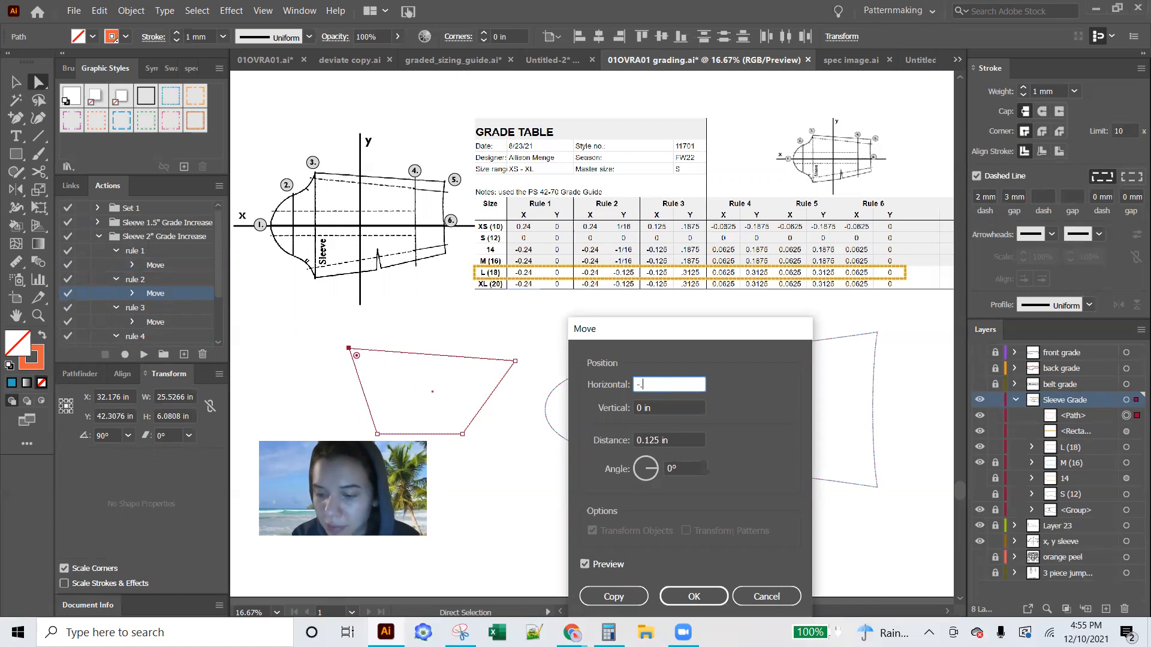
double_click(658, 403)
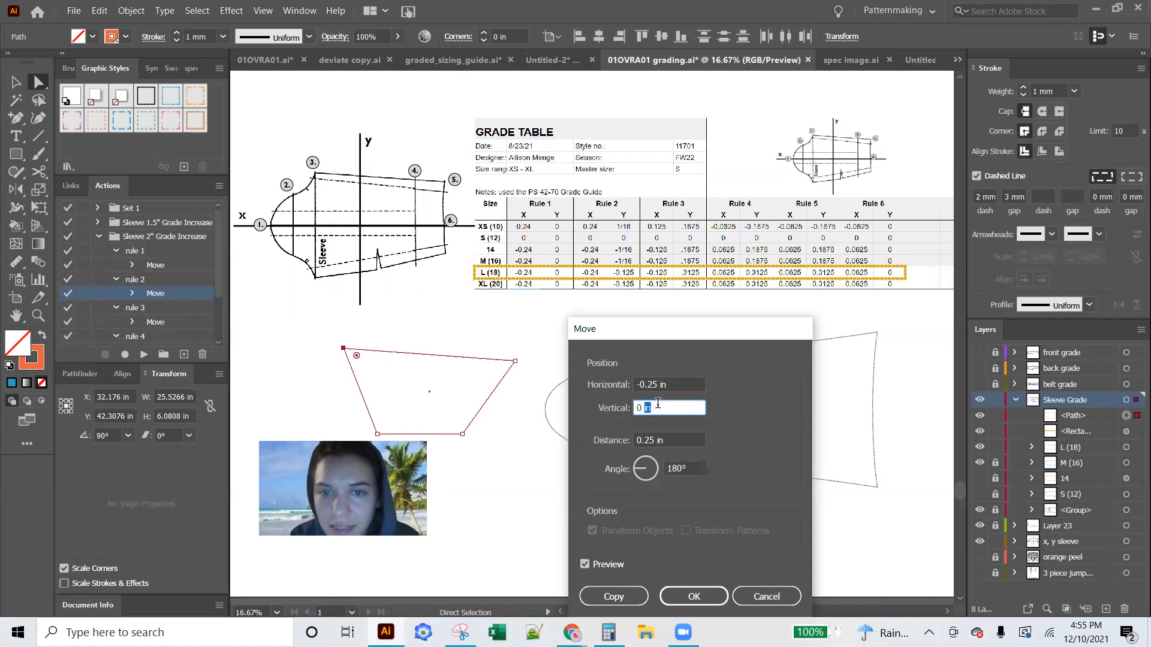
double_click(637, 407)
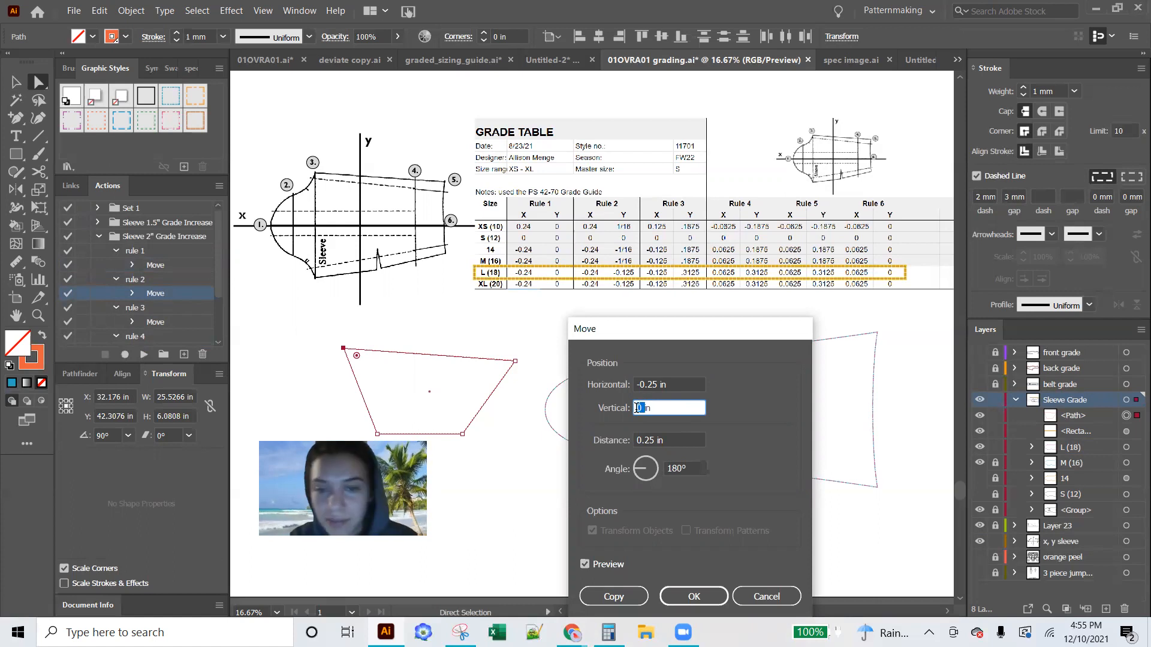
type("-.125")
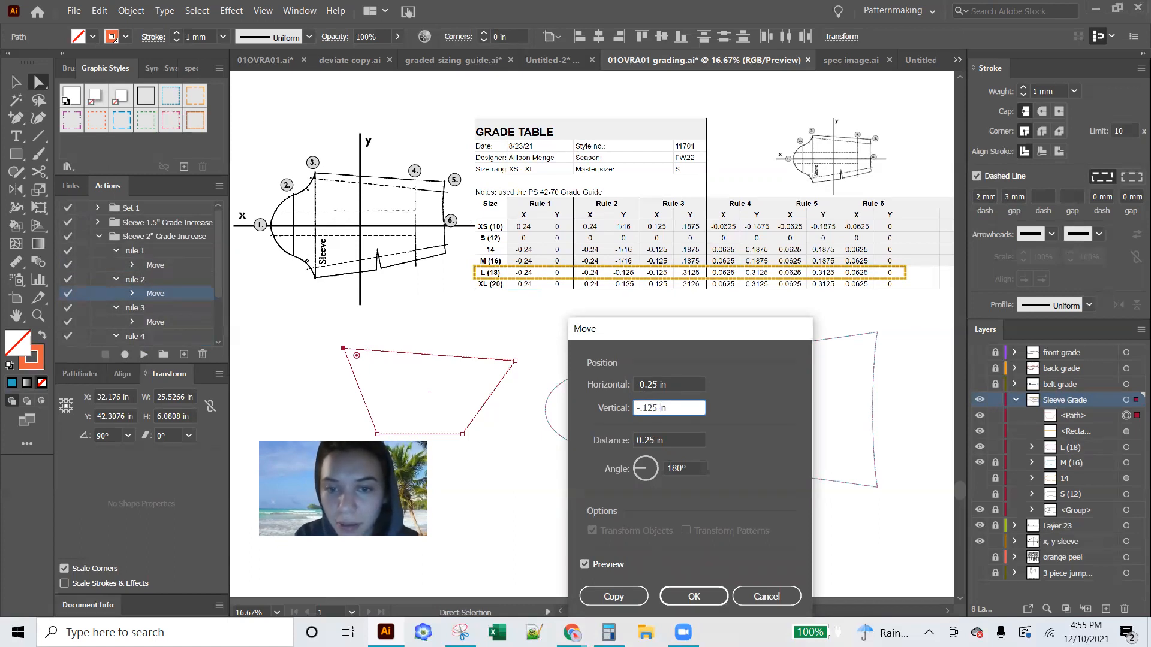
key("Return")
Set rule 3's recorded Move to -0.125 in horizontally and -0.3125 in vertically
double_click(154, 324)
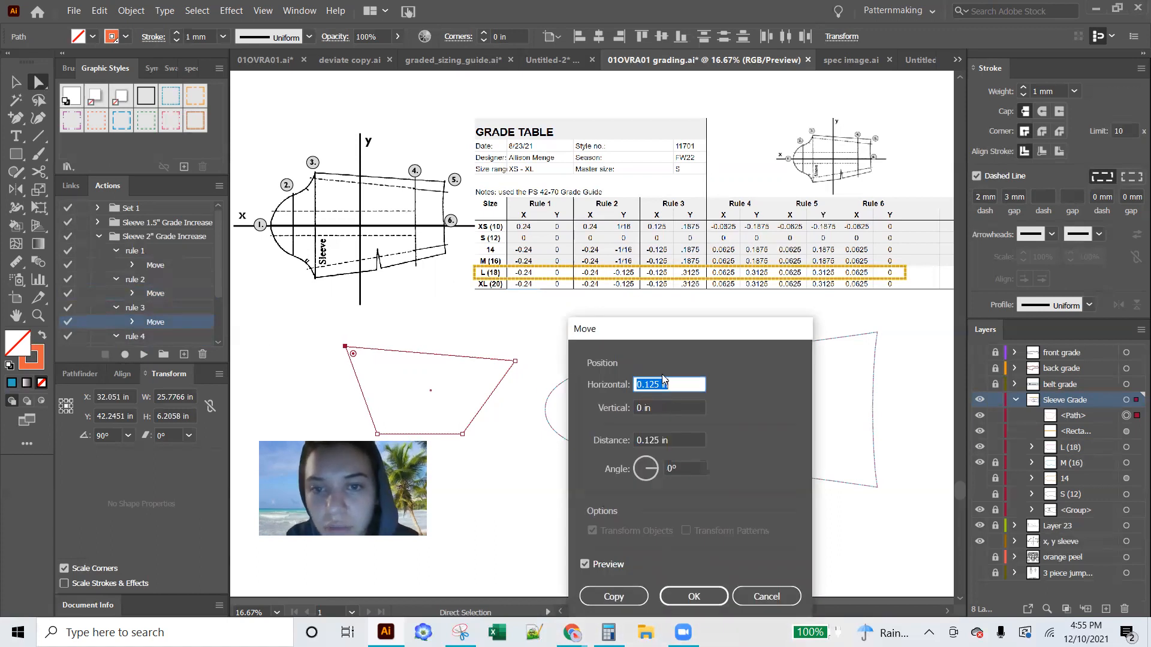
type("-")
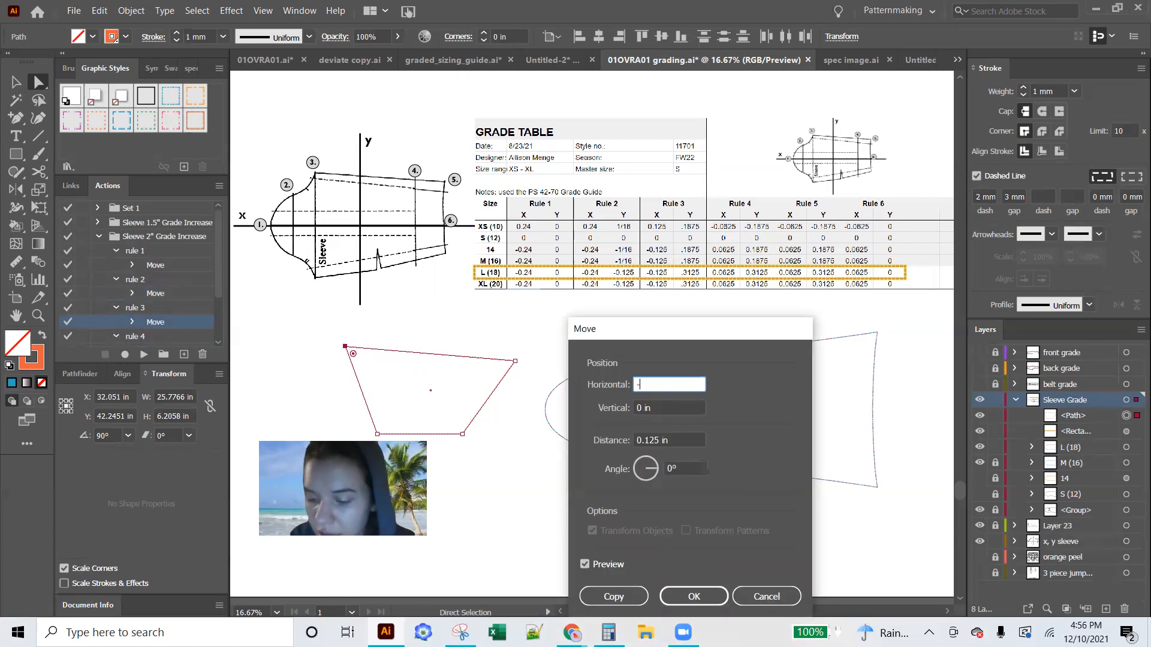
key("Tab")
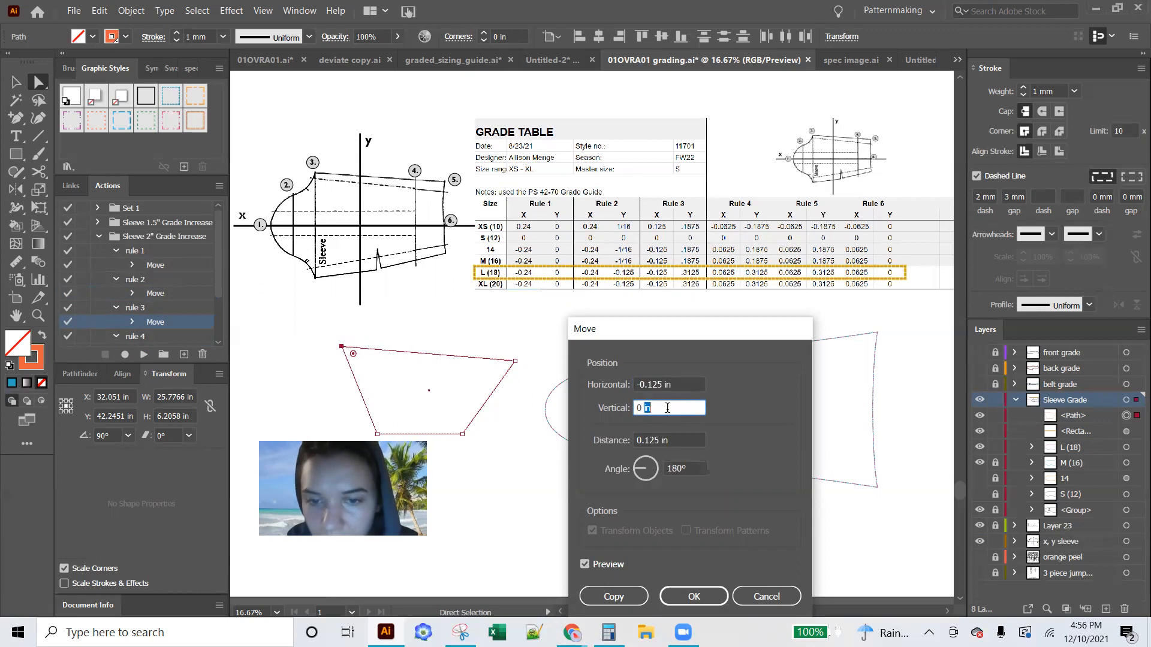
type("-0.3125")
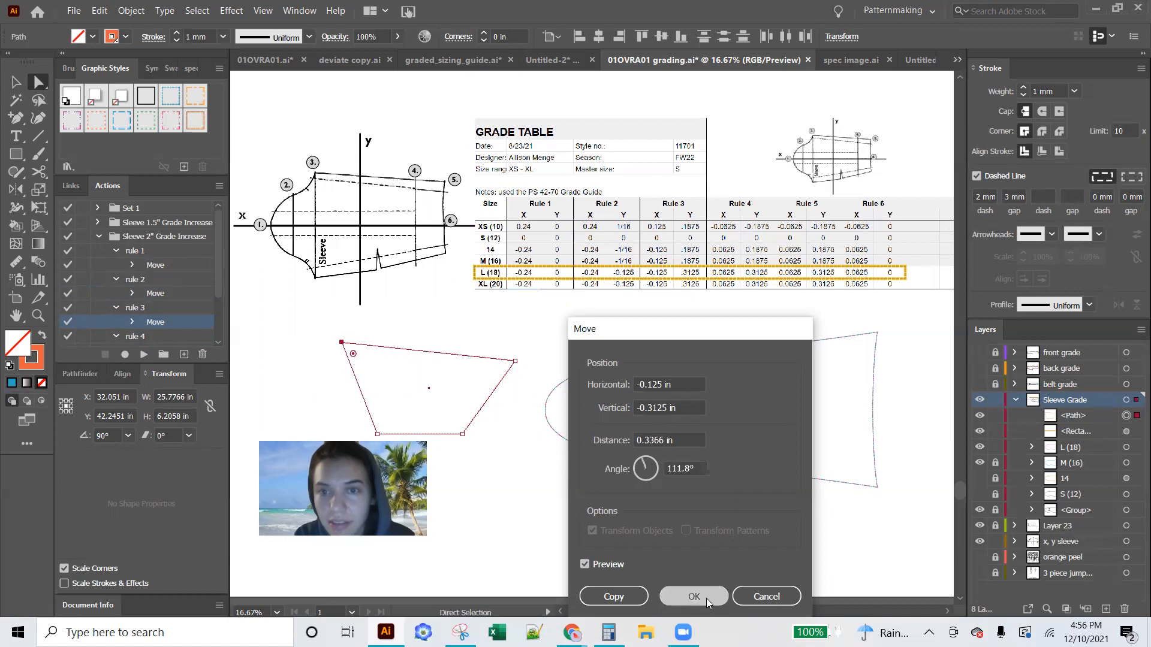
left_click(706, 598)
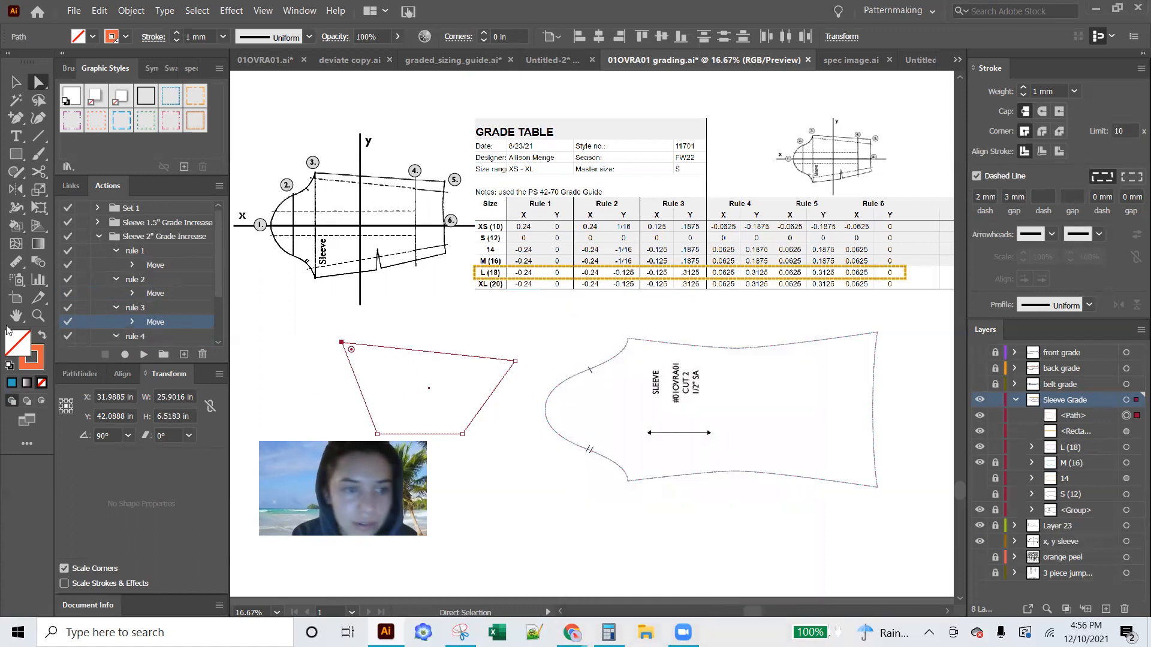
Set rule 4's recorded Move to 0.0625 in horizontally and -0.3125 in vertically
scroll(184, 315, "down", 3)
double_click(153, 282)
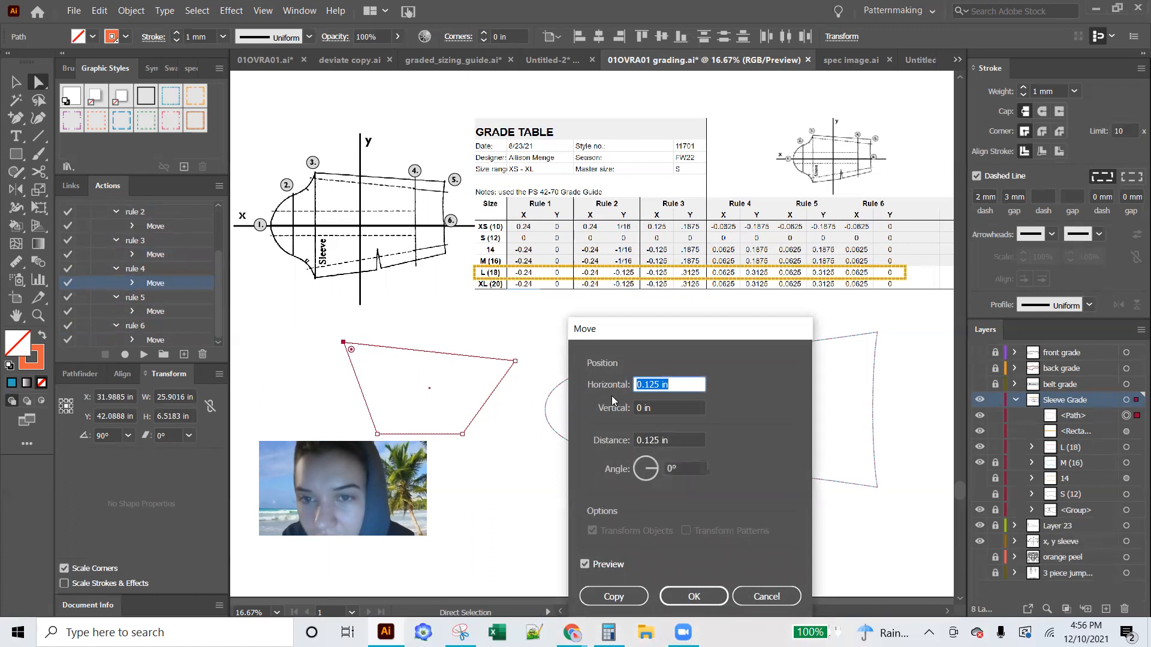
type(".0625")
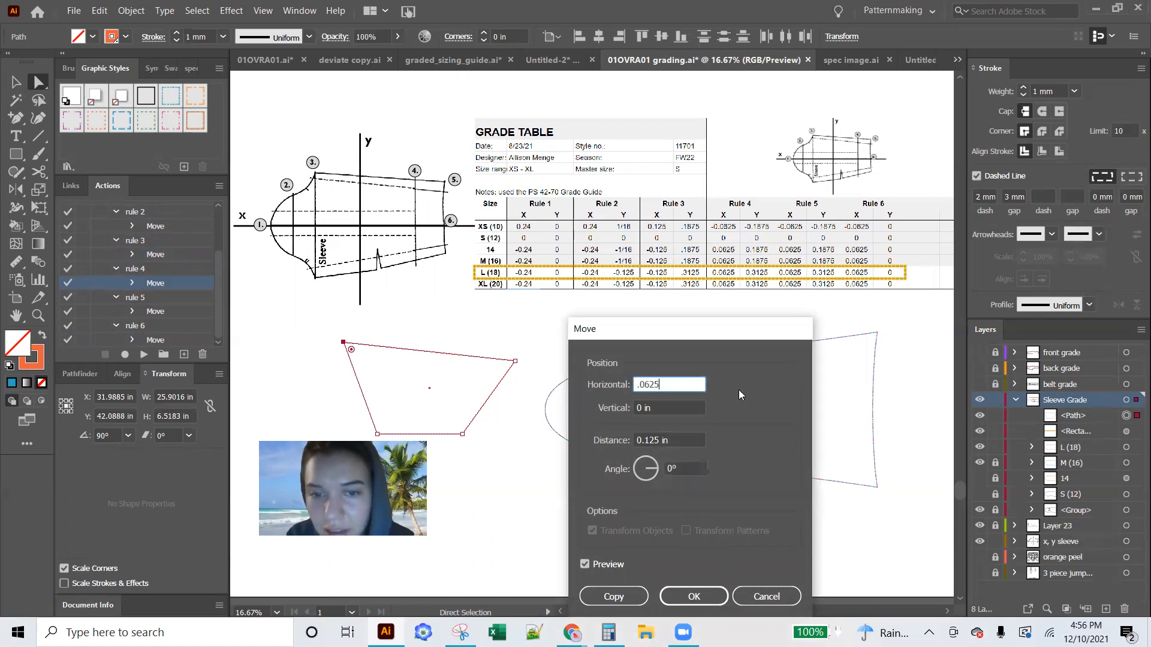
key("Tab")
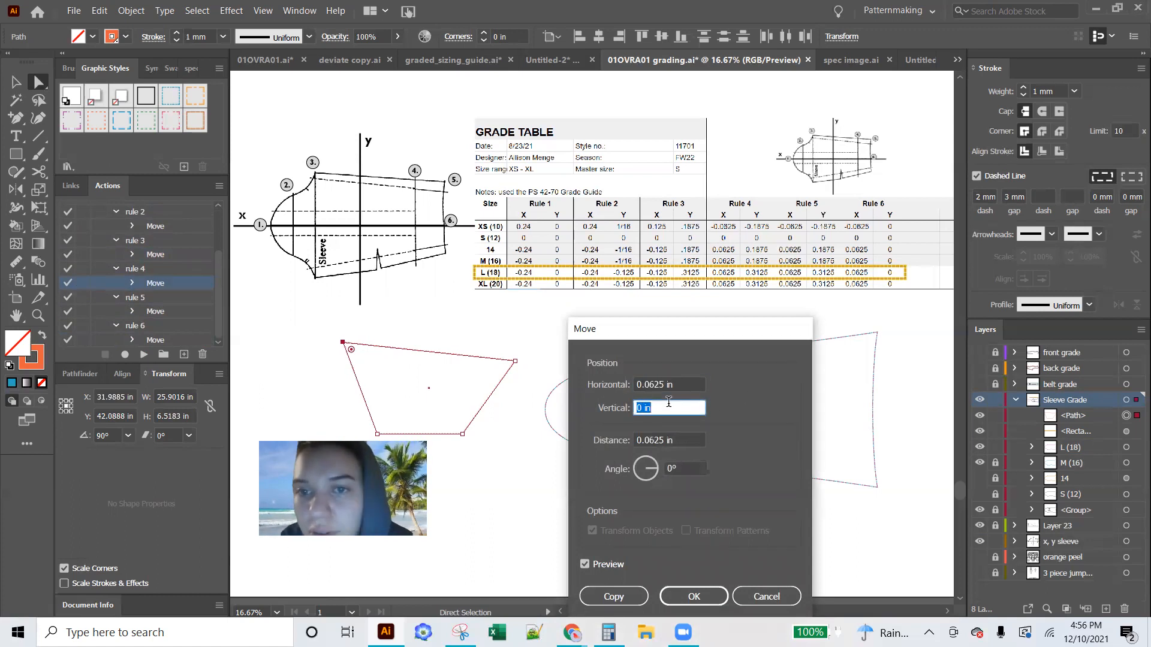
type("-.3125")
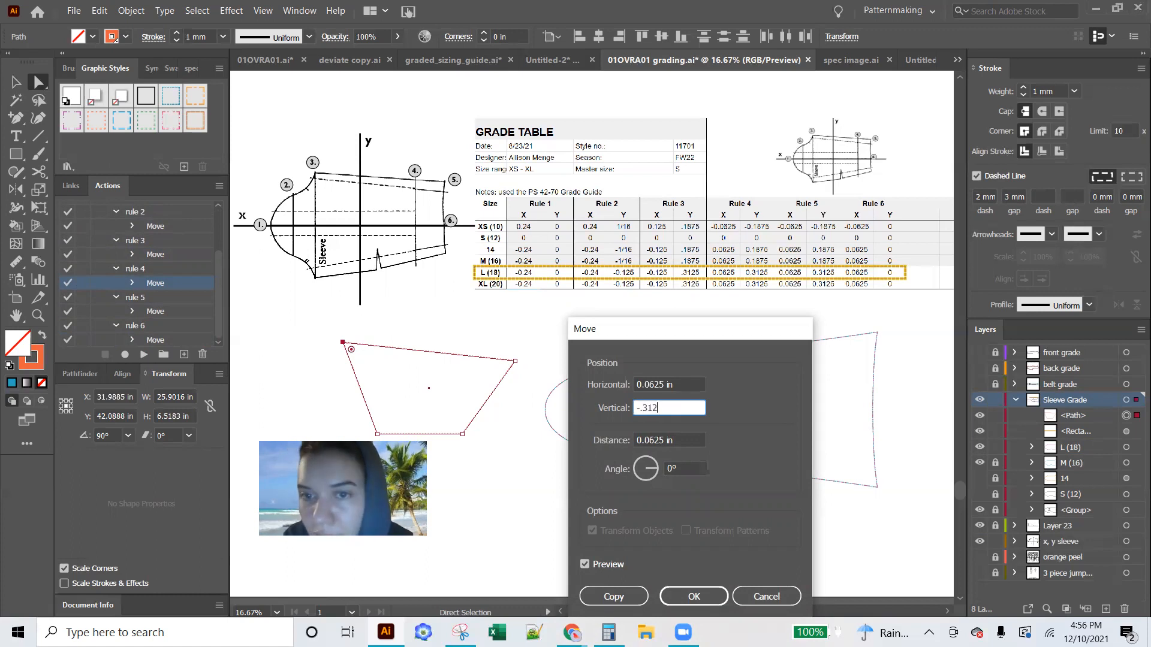
left_click(683, 595)
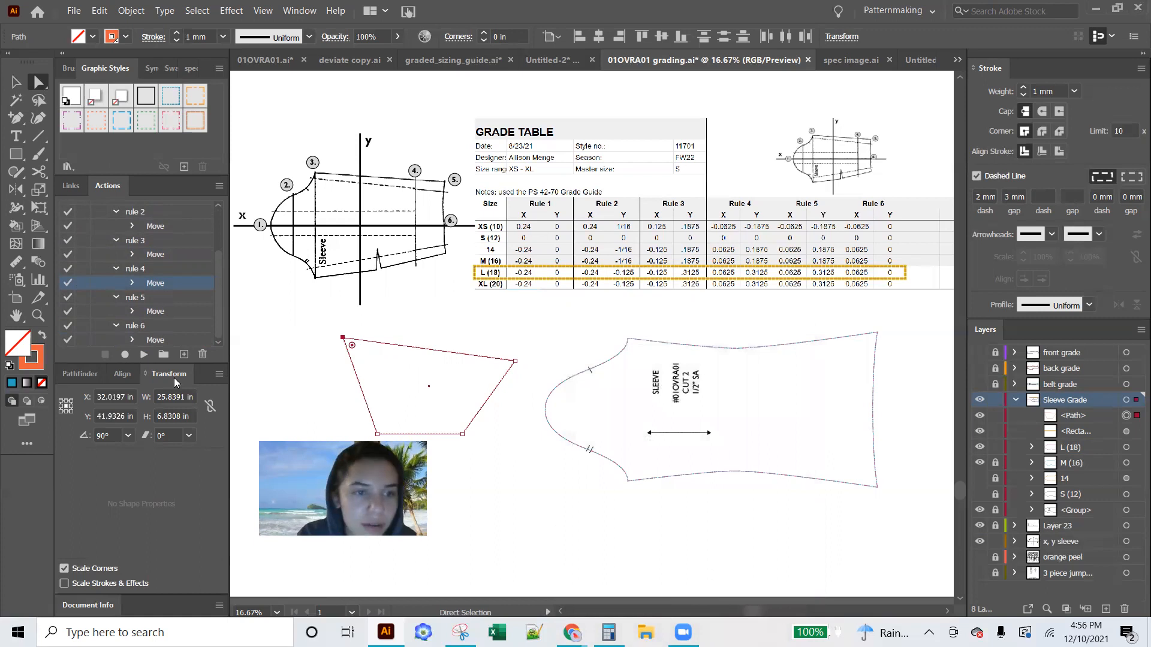
Set rule 5's recorded Move to 0.0625 in horizontally and -0.3125 in vertically
left_click(145, 315)
double_click(145, 317)
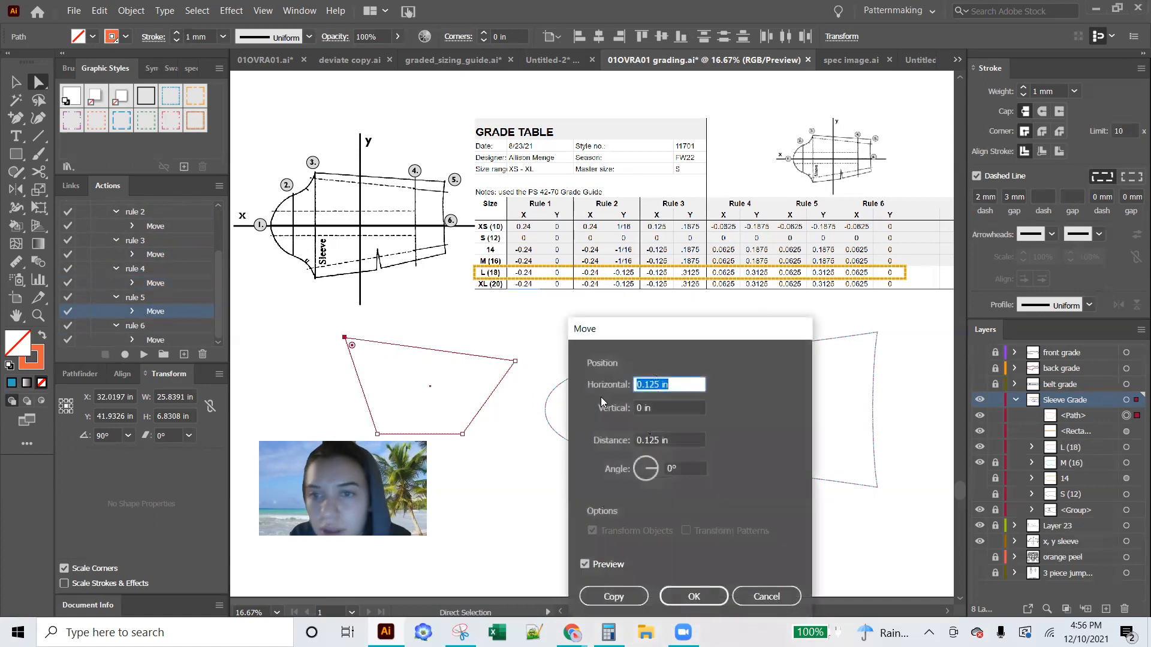
type(".")
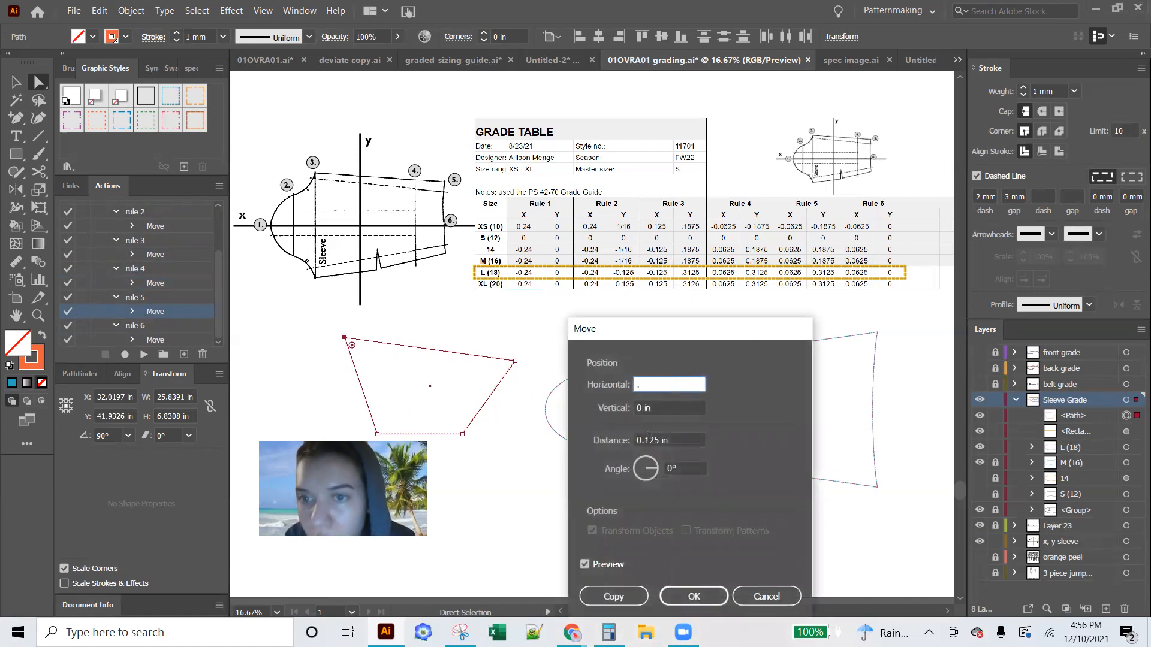
type("0625")
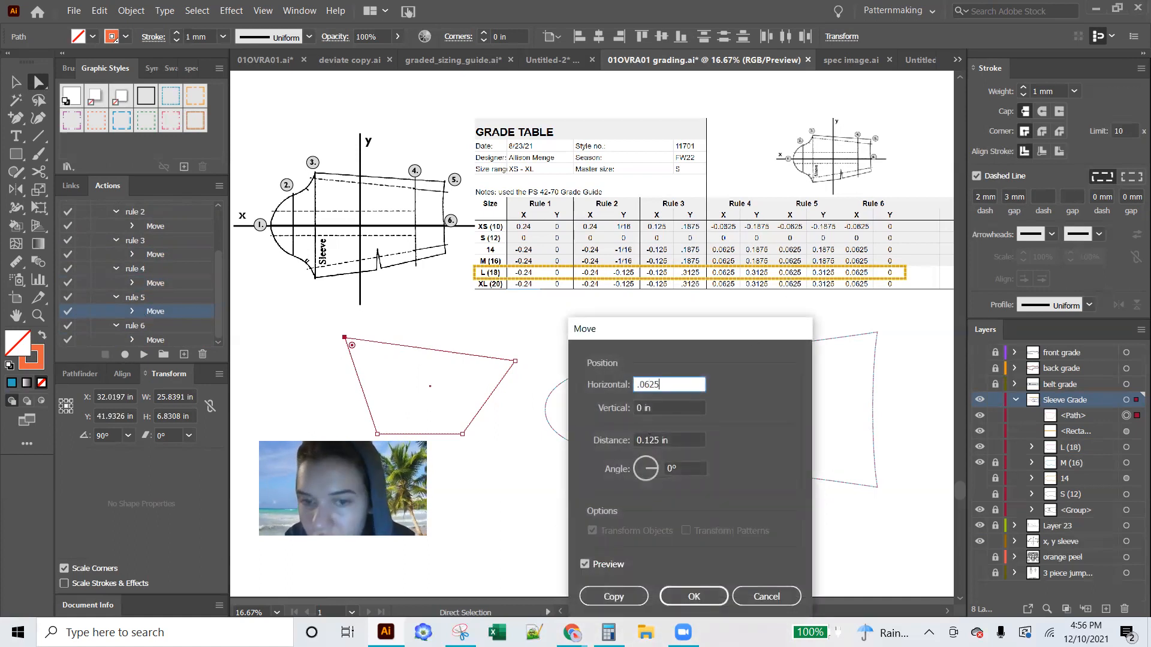
left_click(662, 405)
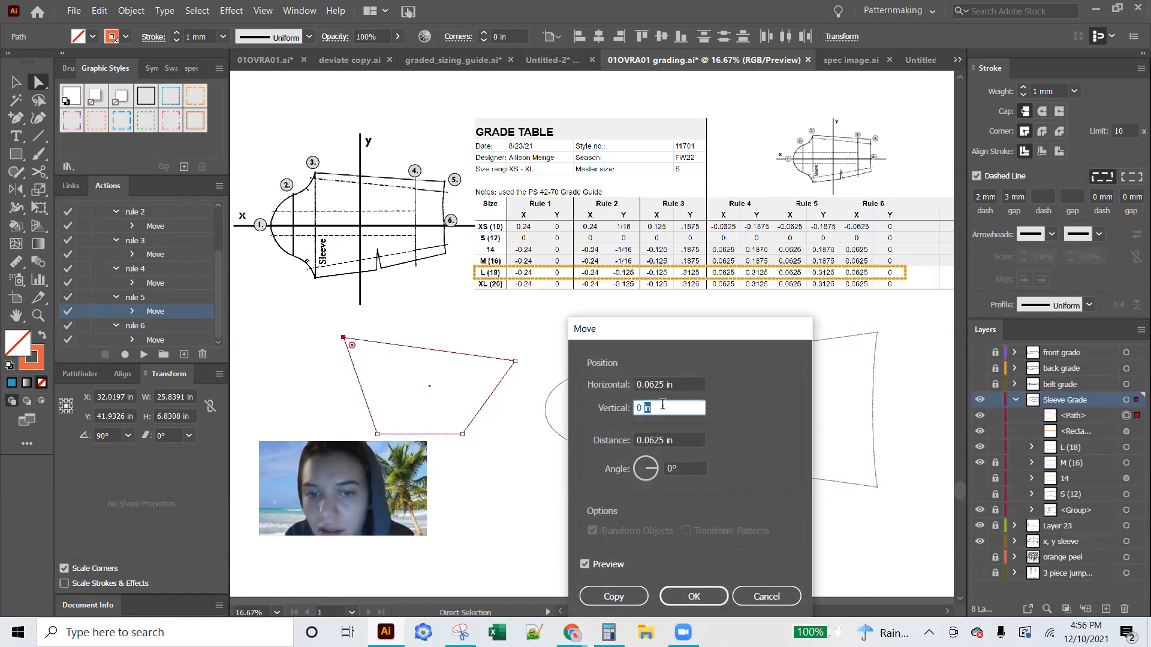
double_click(662, 406)
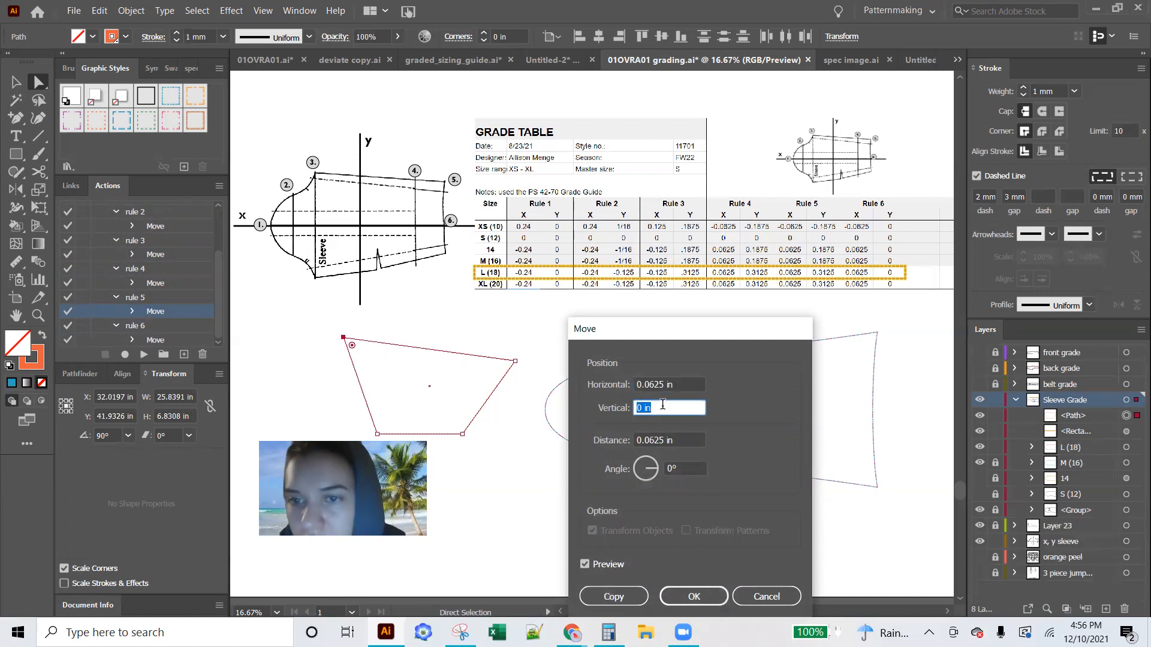
type("-.3125")
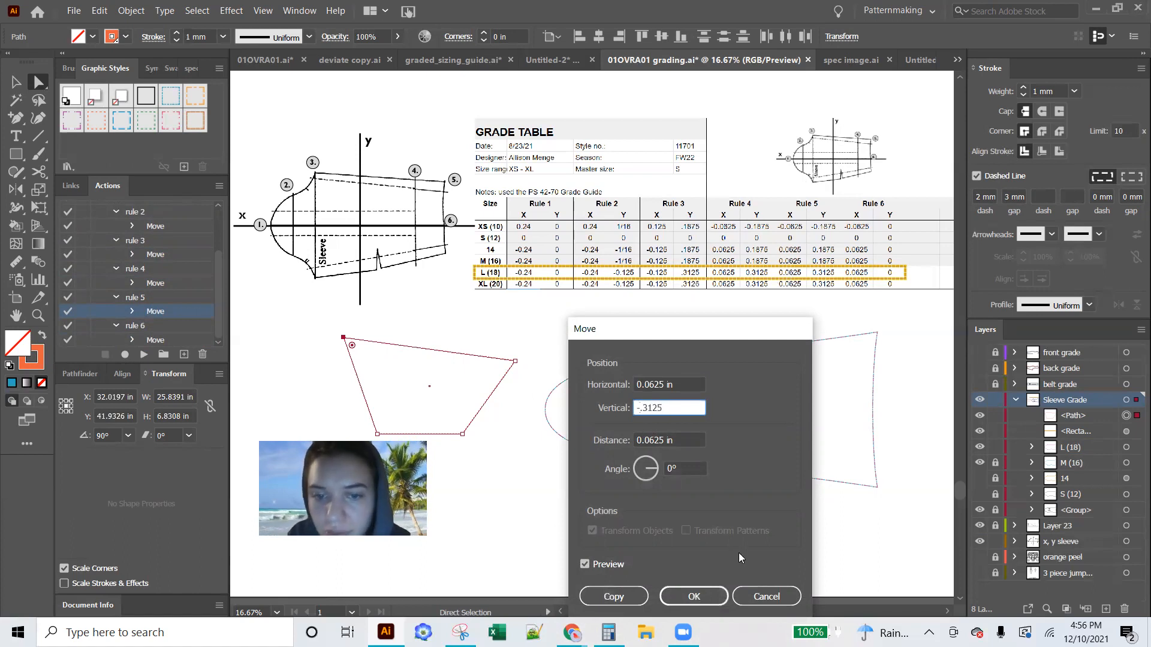
left_click(694, 596)
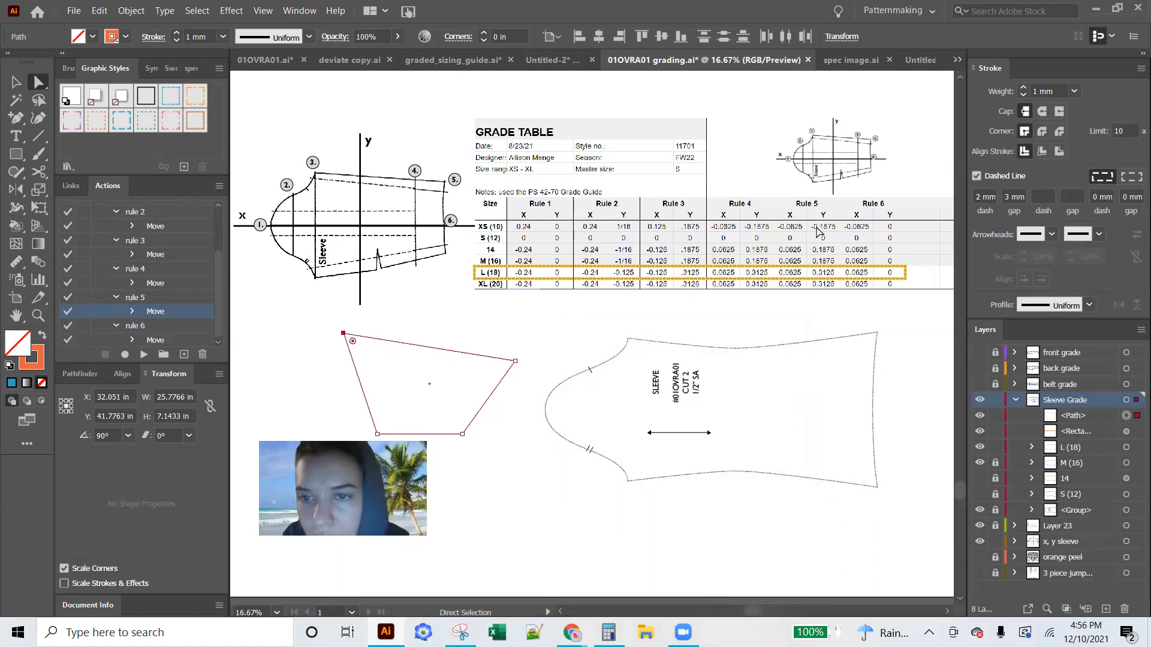
Set rule 6's recorded Move to 0.0625 in horizontally, leaving the vertical offset at 0 in
left_click(157, 340)
double_click(158, 339)
type(".0625")
left_click(681, 597)
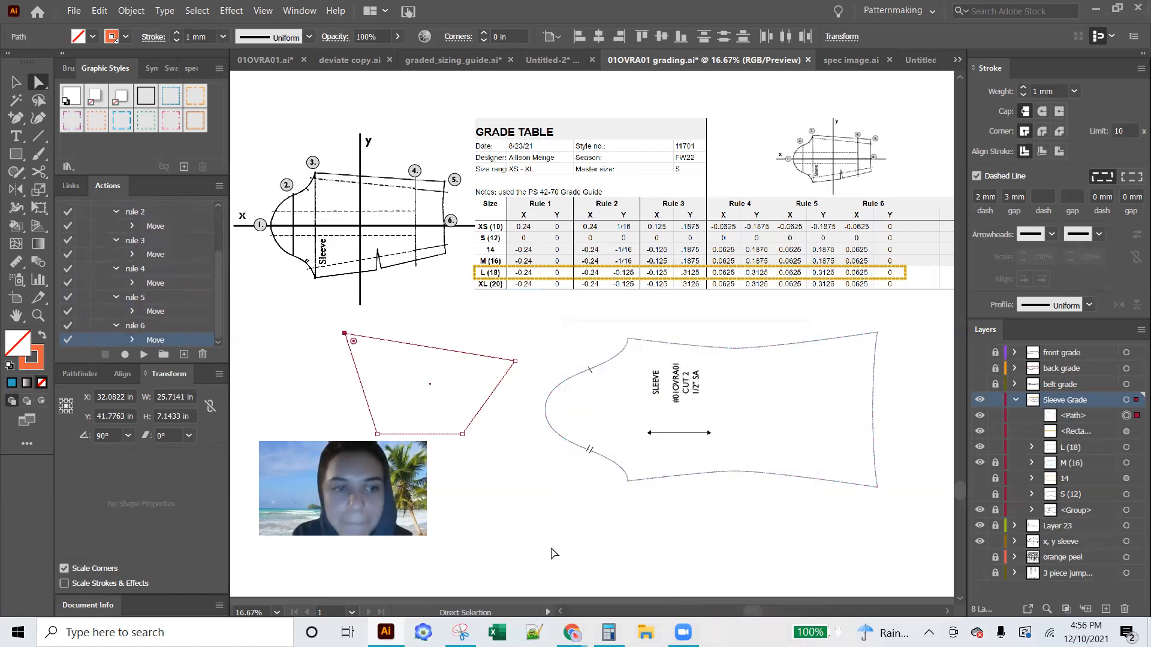
Collapse the actions rule 1 to rule 6 in the Sleeve 2" Grade Increase set
scroll(122, 339, "up", 3)
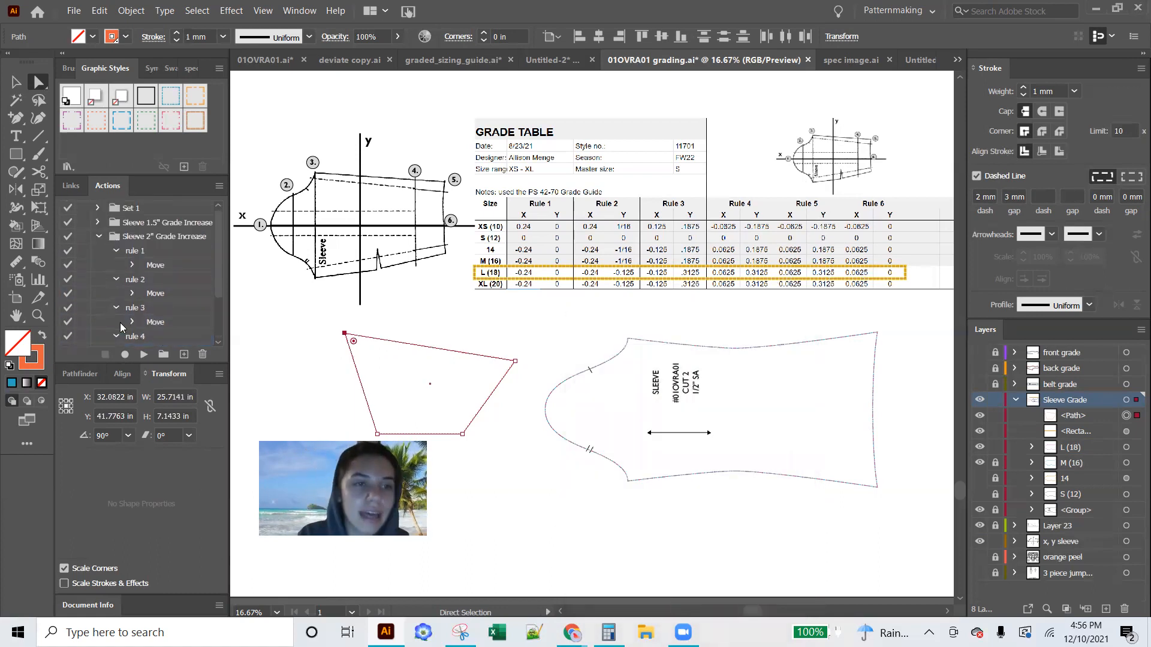
left_click(115, 251)
left_click(116, 266)
left_click(116, 278)
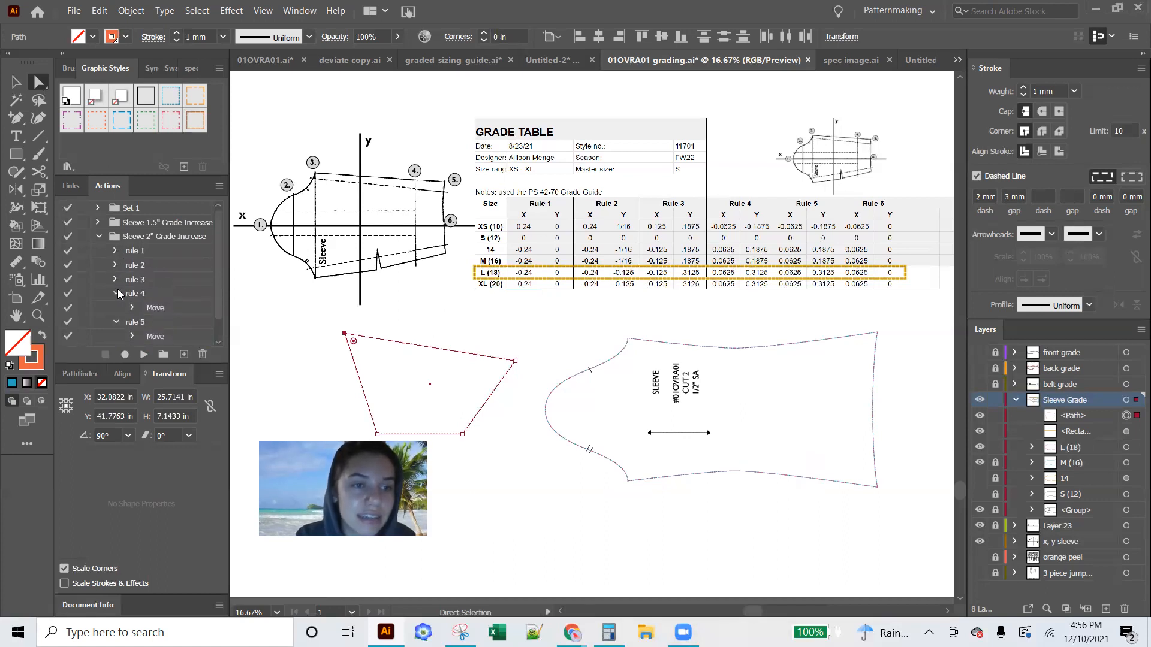
left_click(116, 293)
left_click(115, 308)
left_click(115, 322)
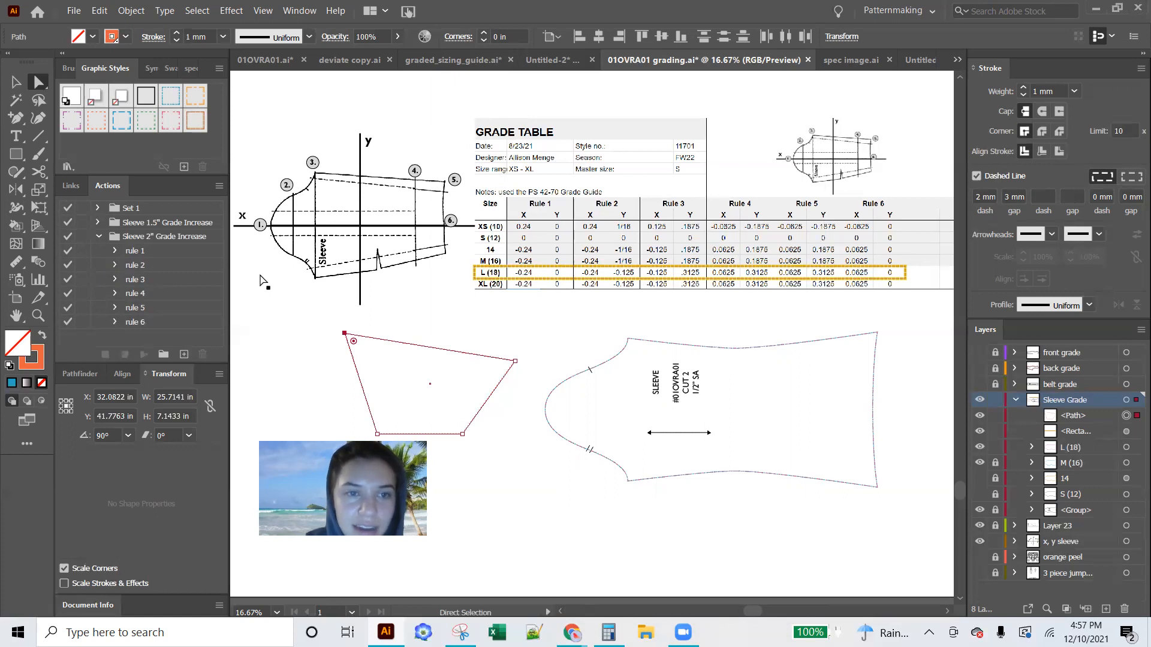
Duplicate the rule 2 action within the Sleeve 2" Grade Increase set and rename the copy rule 2.2
left_click_drag(133, 265, 184, 354)
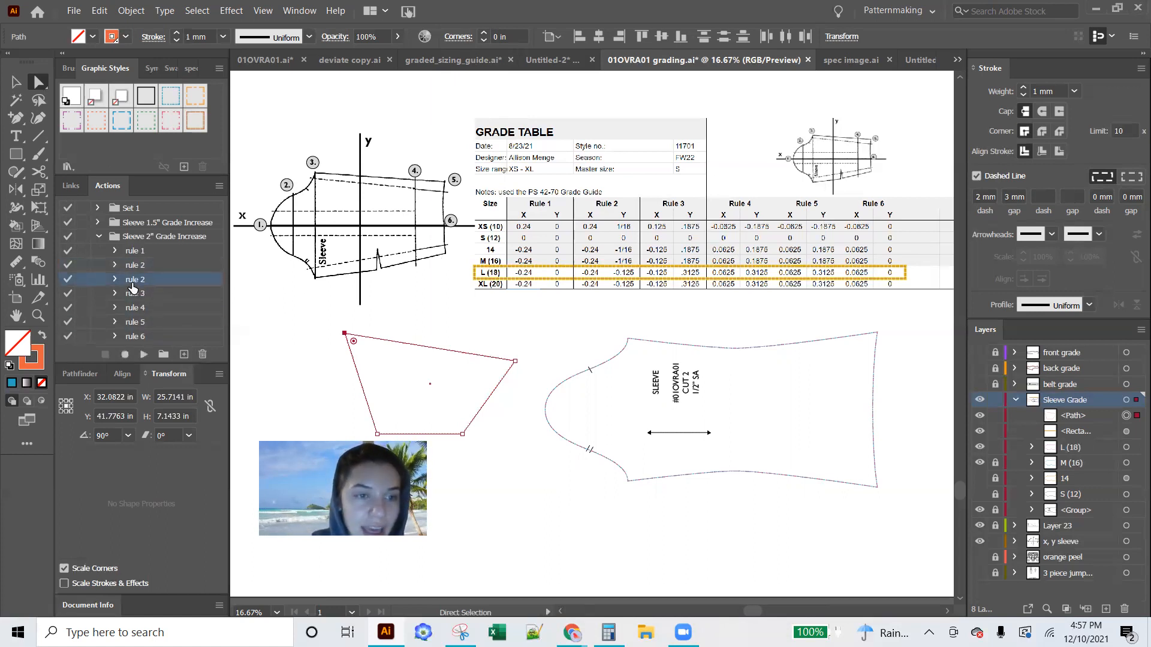
double_click(132, 279)
type("2.2")
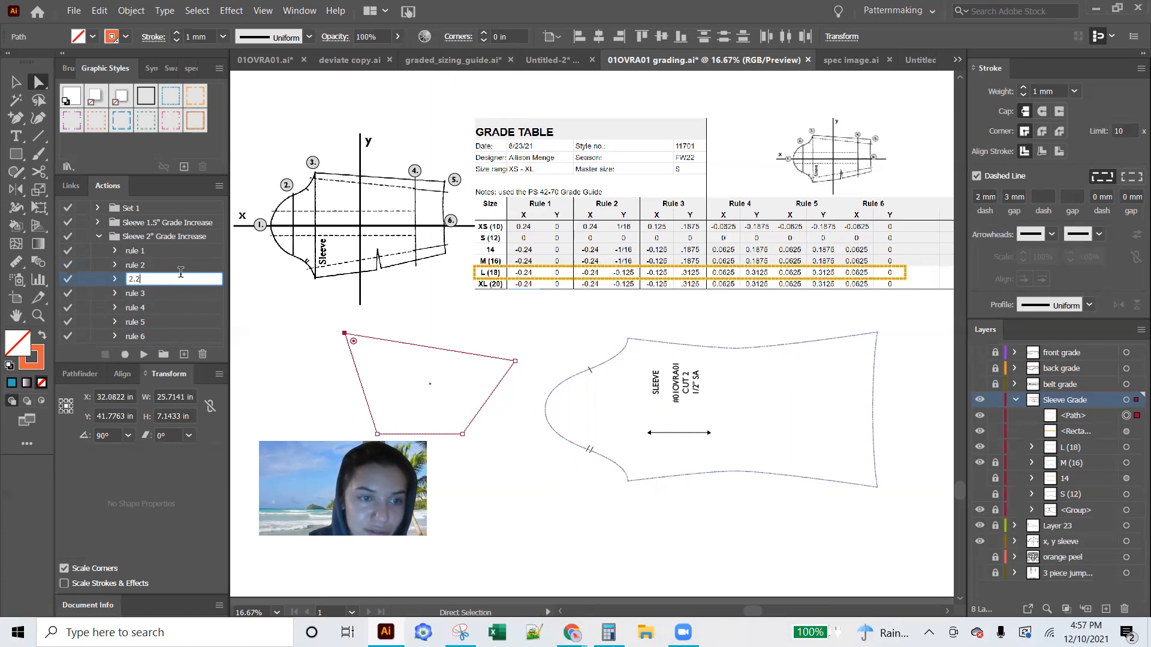
left_click(150, 283)
double_click(147, 283)
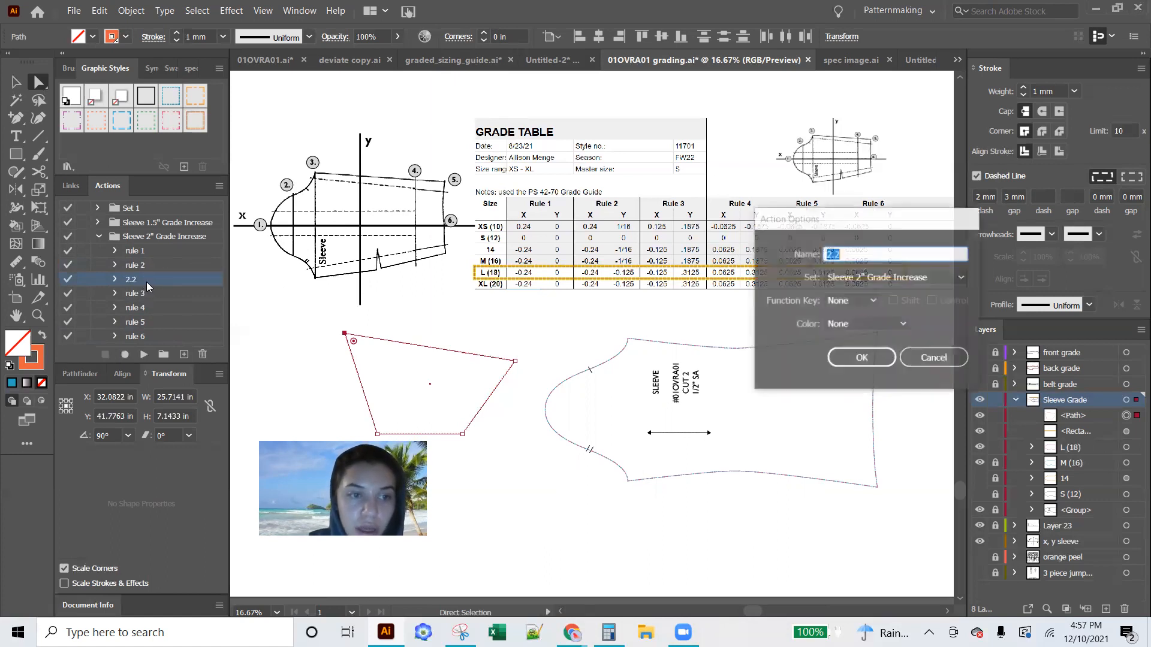
type("rule")
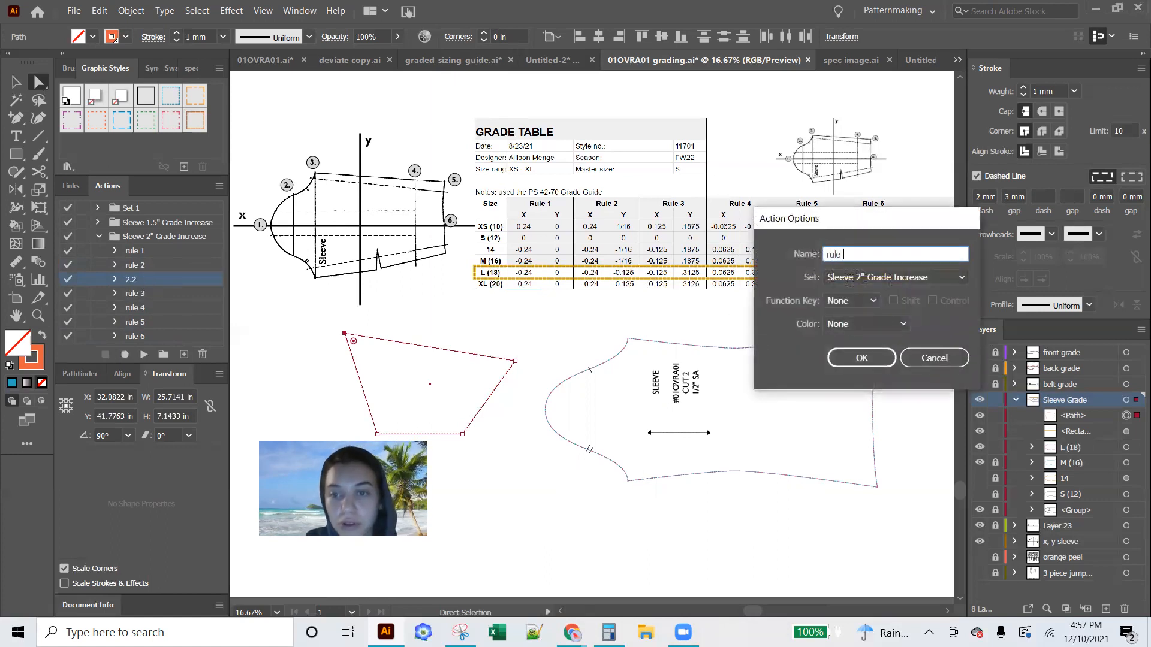
type(" 2 flipped")
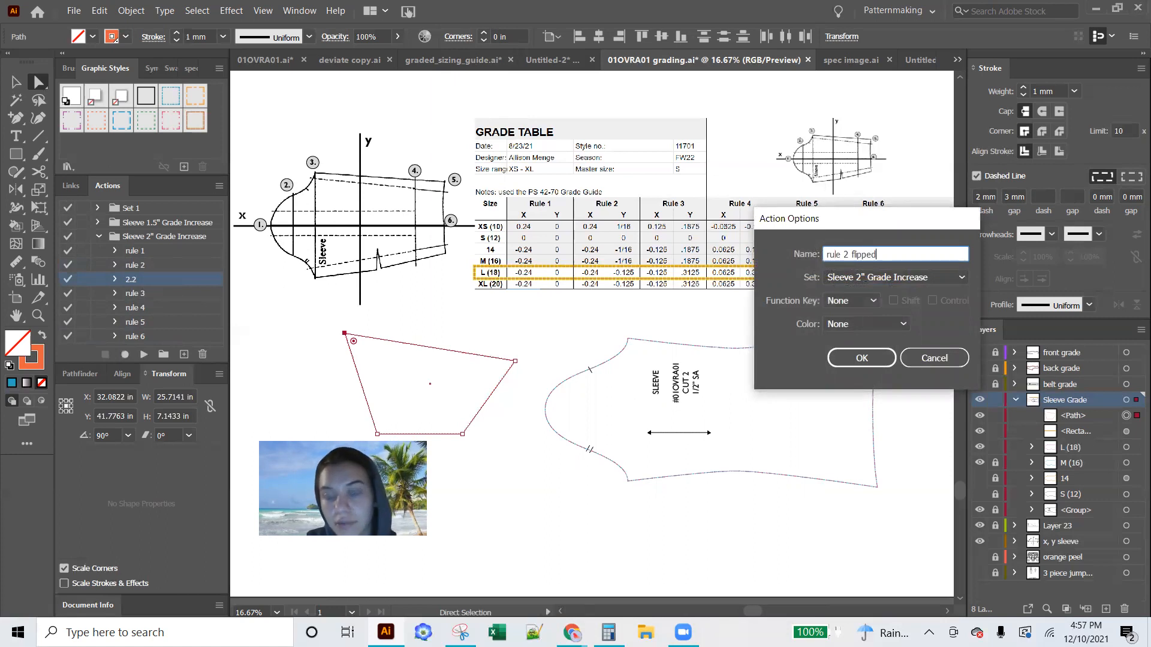
key("BackSpace")
key("BackSpace")
key("BackSpace")
key("BackSpace")
key("BackSpace")
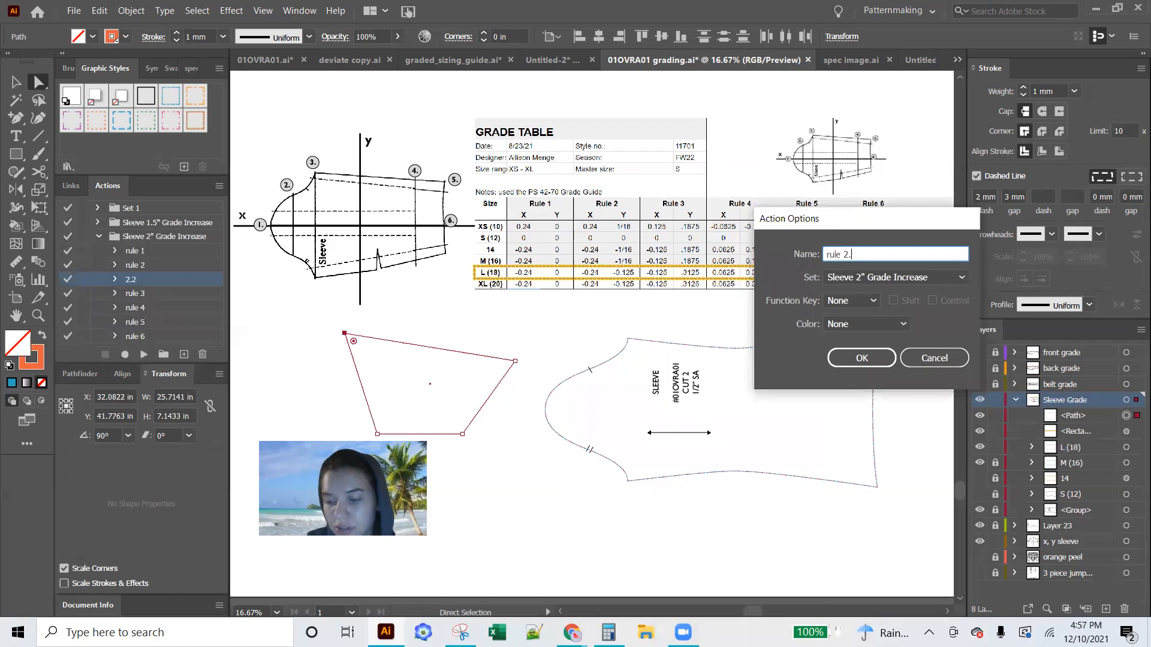
left_click(834, 362)
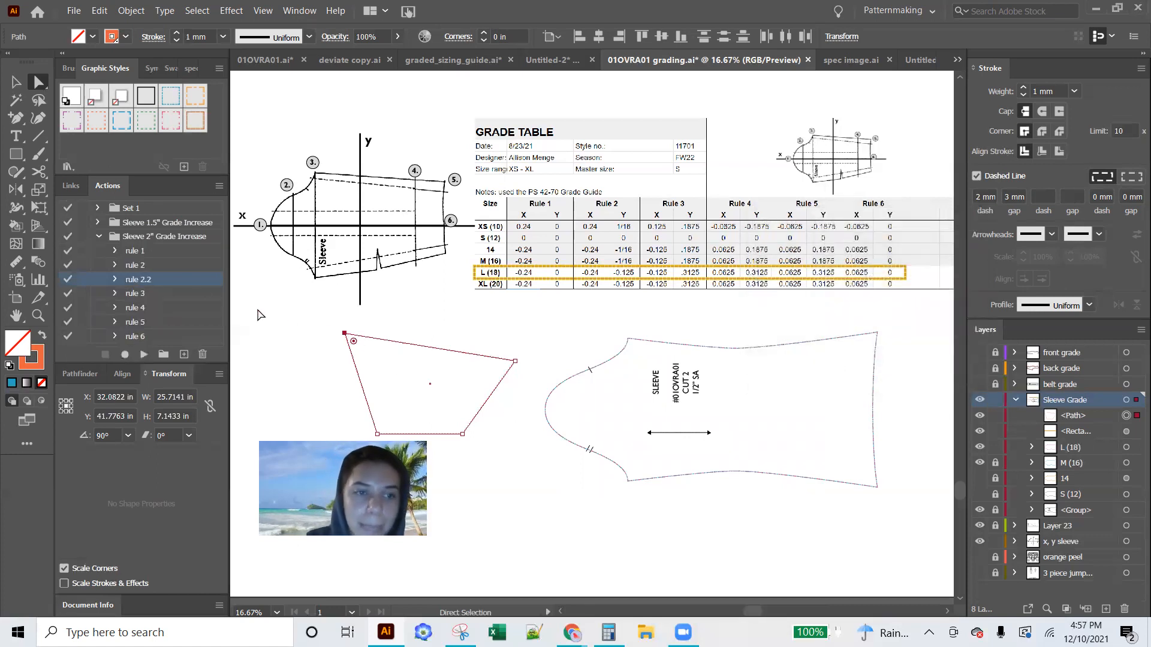
Open rule 2.2's recorded Move and accept it with -0.25 in horizontally and -0.125 in vertically
left_click(115, 280)
double_click(155, 293)
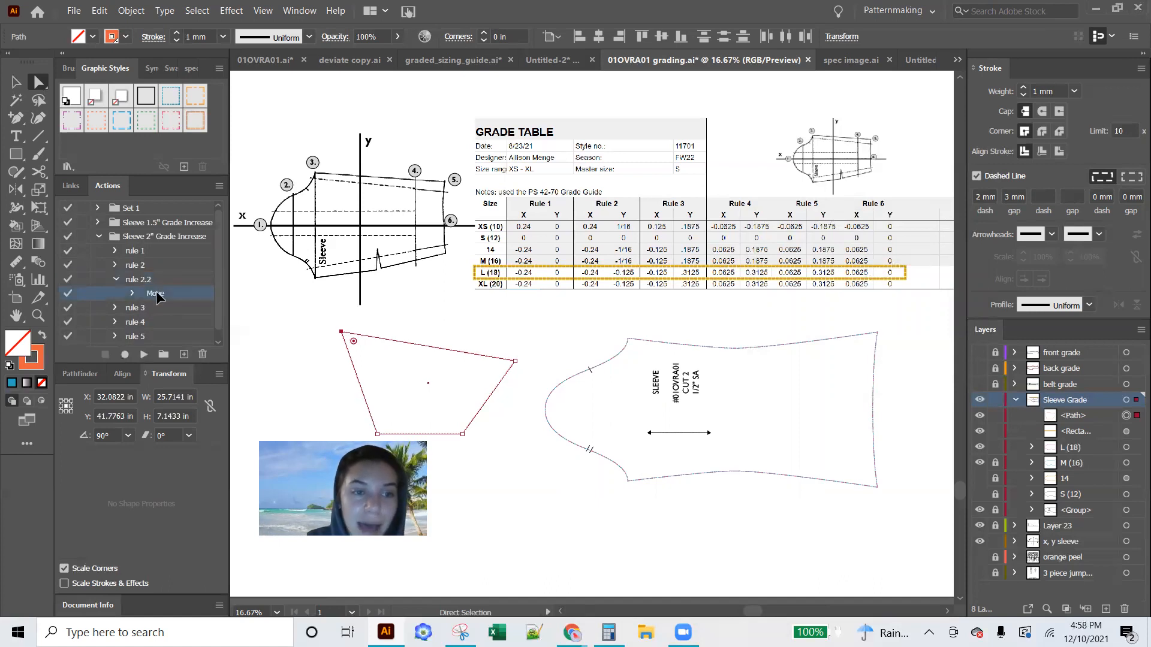
left_click(639, 408)
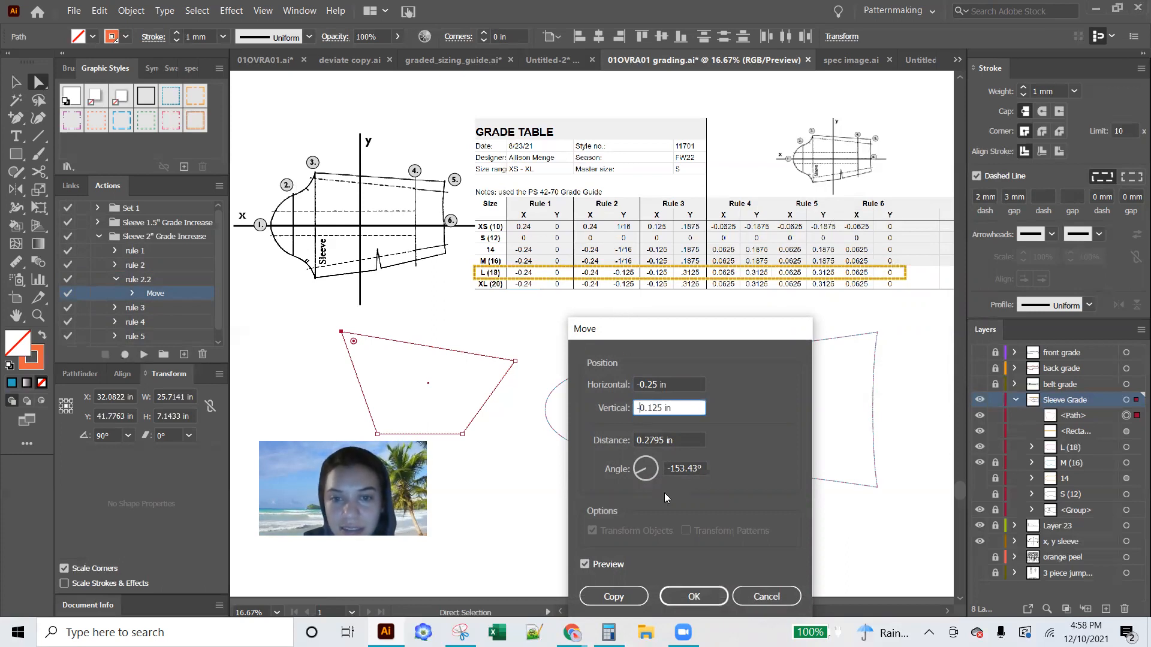
left_click(691, 598)
Set the vertical offset of rule 2's recorded Move to 0.125 in and collapse the rule 2 and rule 2.2 actions
left_click(133, 268)
left_click(114, 264)
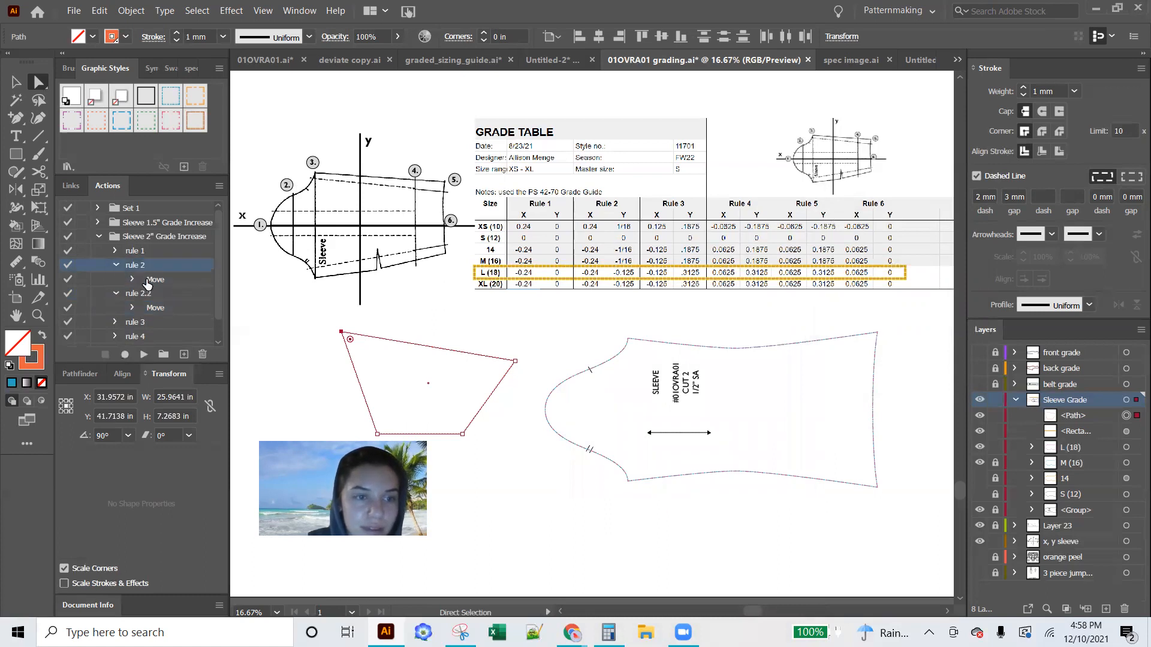
double_click(155, 279)
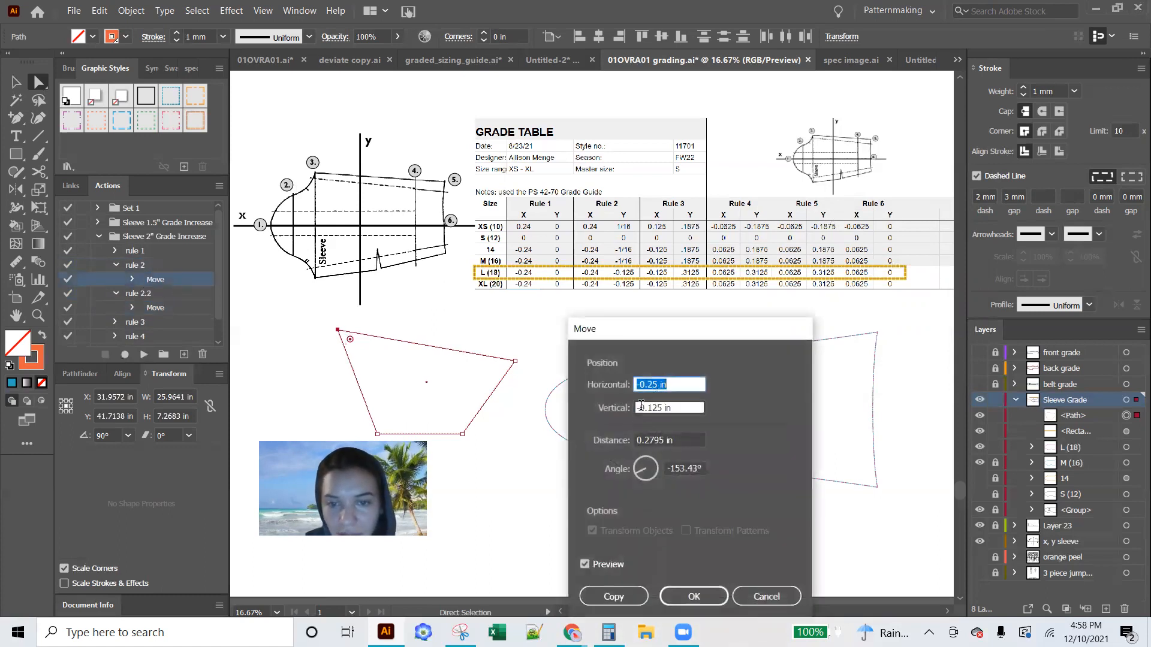
left_click(639, 405)
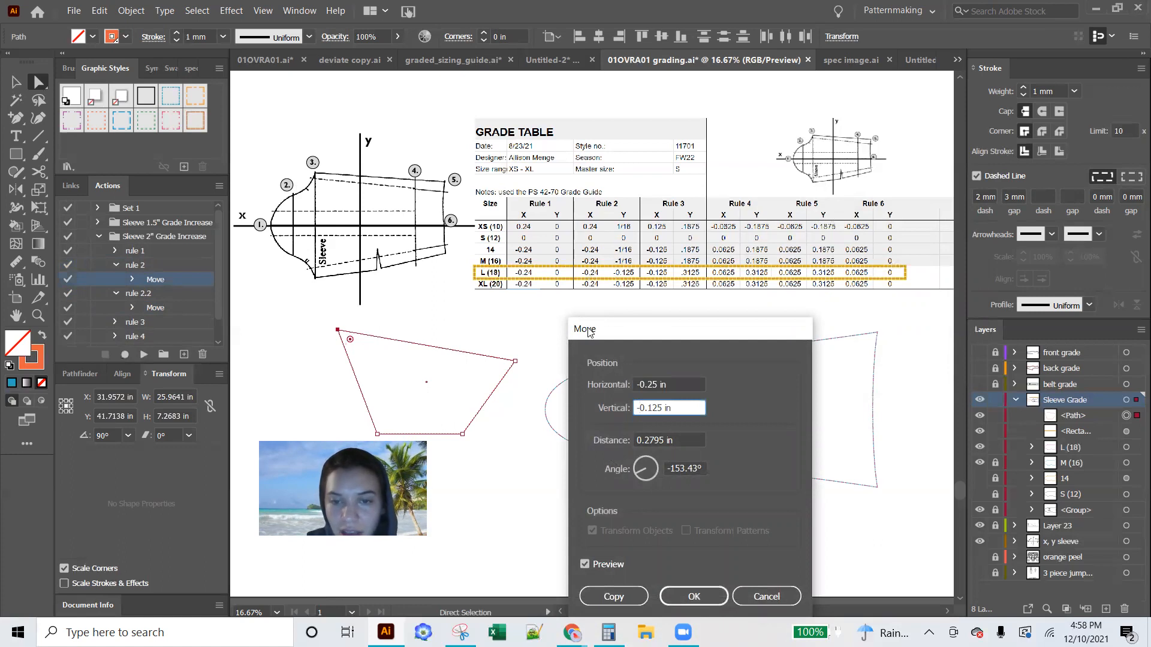
left_click(683, 597)
left_click(116, 294)
left_click(117, 265)
Duplicate the rule 3 action in the Sleeve 2" Grade Increase set and rename the copy rule 3.2
left_click_drag(131, 296, 184, 355)
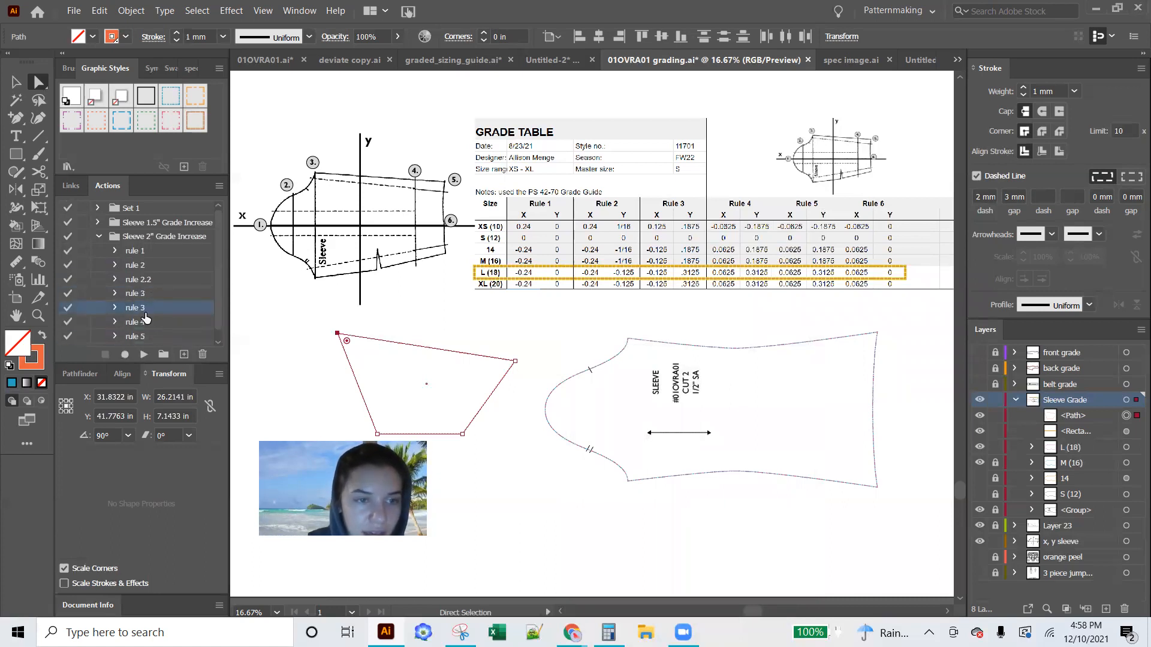
double_click(144, 311)
left_click(868, 251)
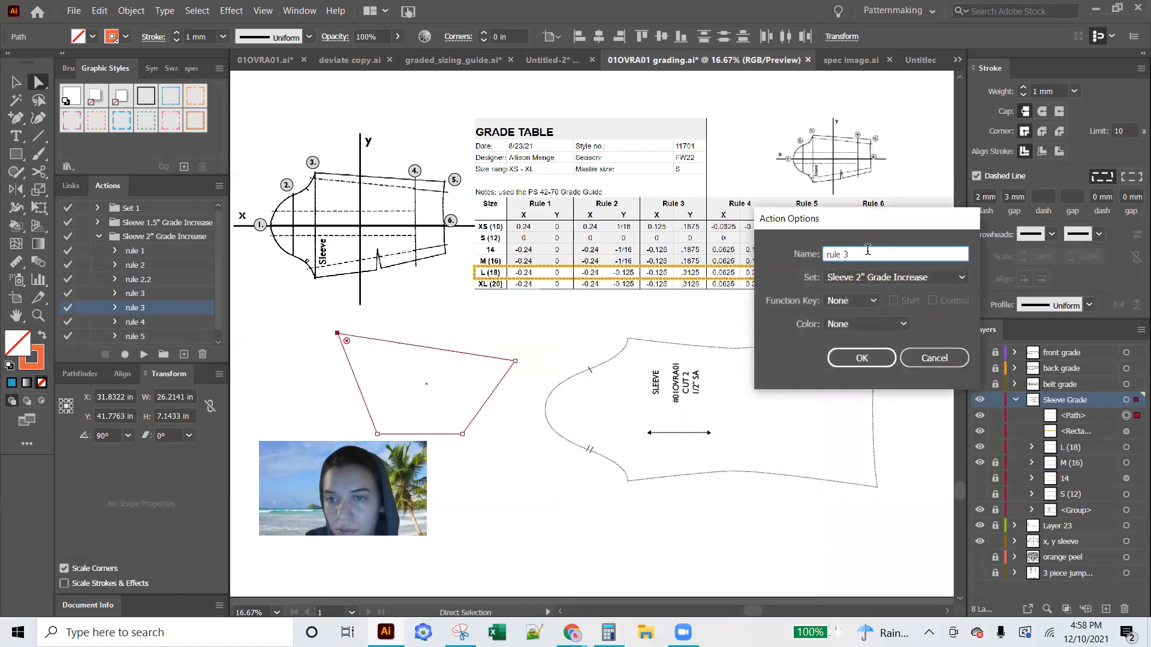
type(".2")
left_click(863, 358)
Set the vertical offset of rule 3.2's recorded Move to 0.3125 in and collapse the action
left_click(115, 308)
double_click(155, 322)
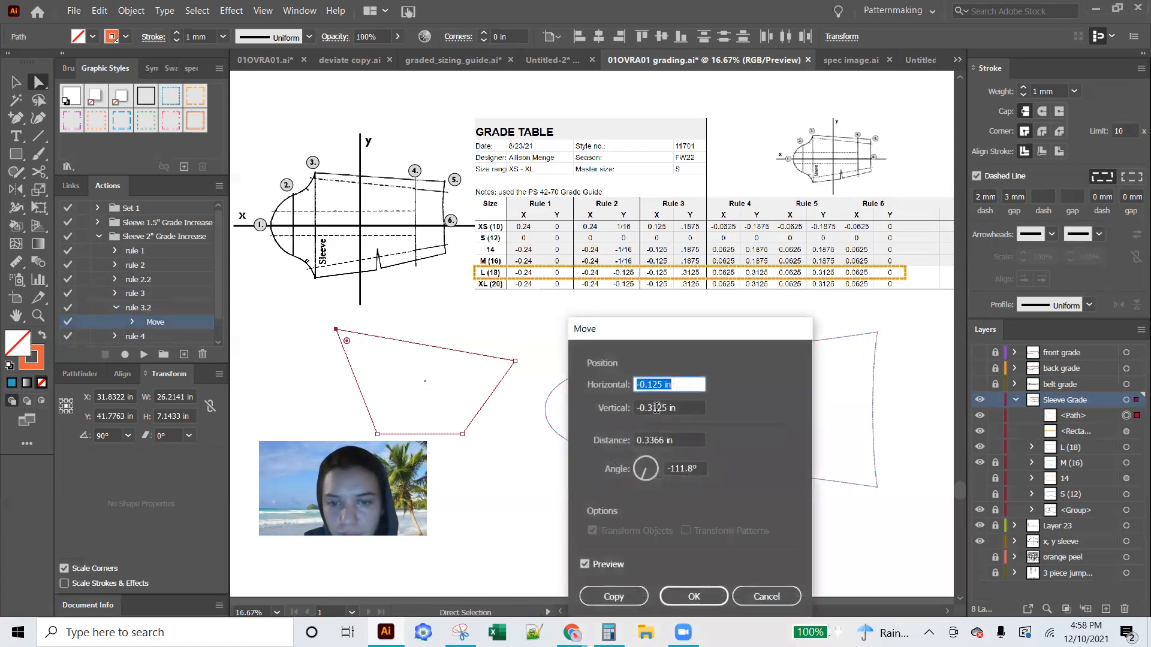
left_click(641, 408)
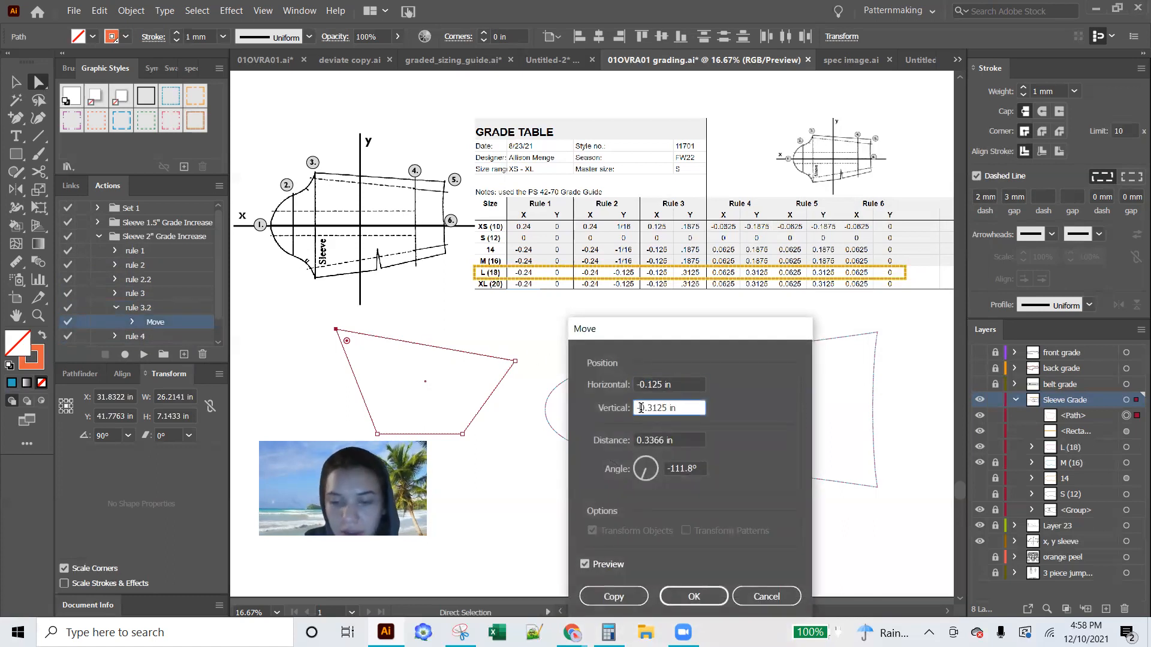
left_click(694, 597)
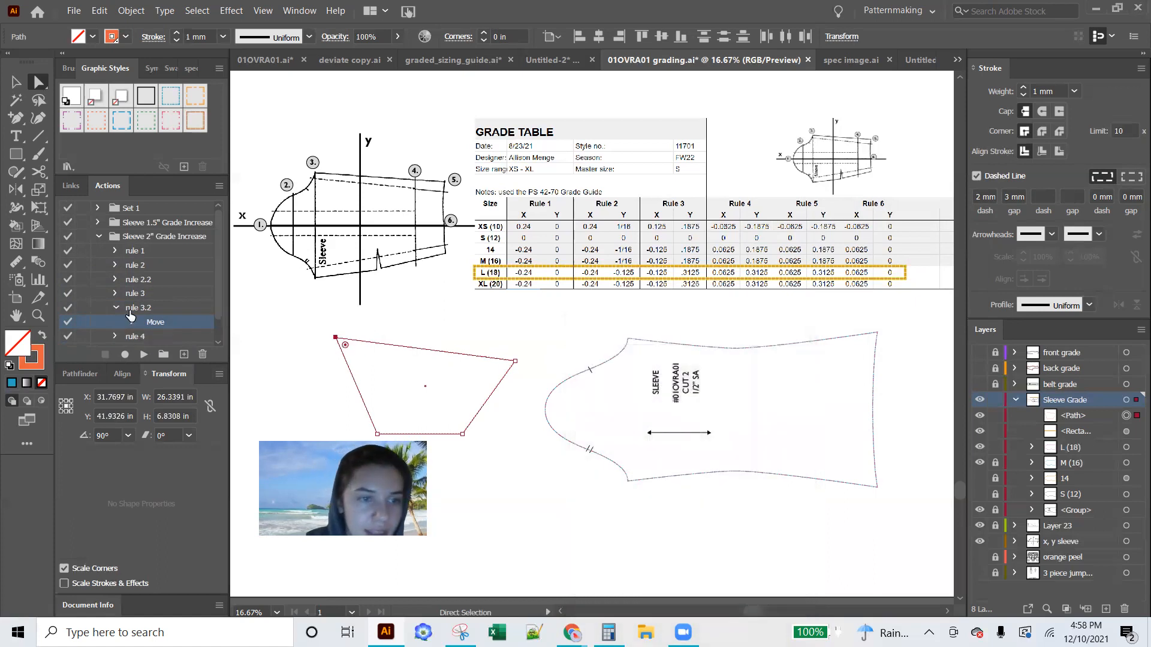
left_click(116, 307)
Duplicate the rule 4 action in the Sleeve 2" Grade Increase set and rename the copy rule 4.2
left_click(136, 324)
left_click_drag(138, 324, 184, 356)
double_click(134, 335)
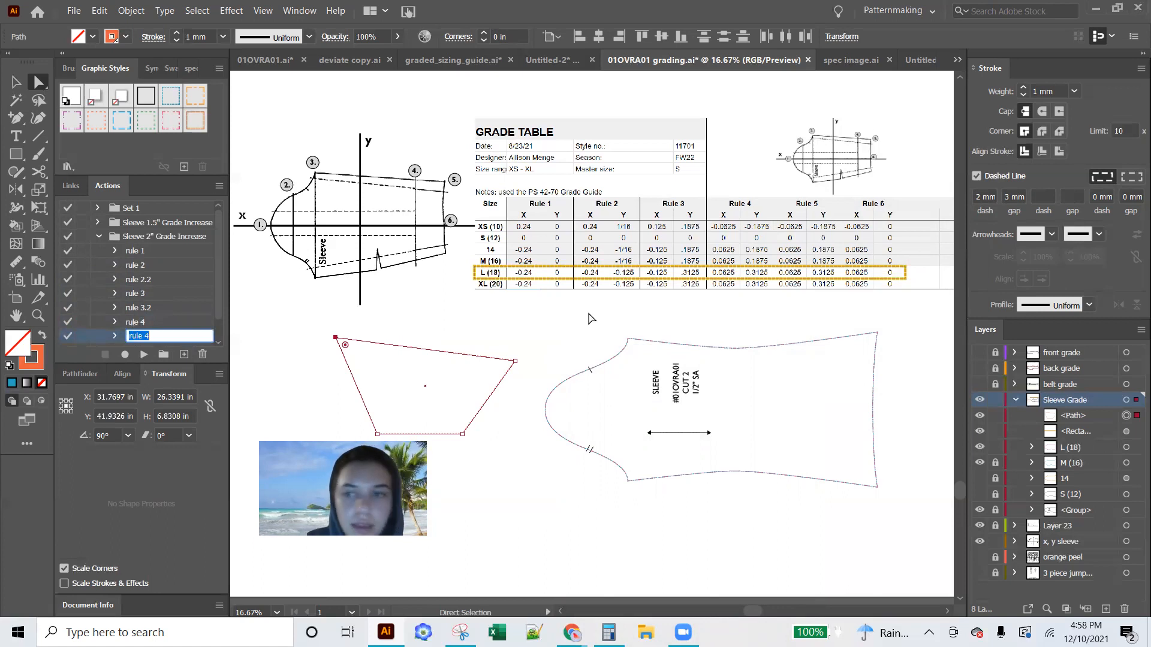
left_click(172, 334)
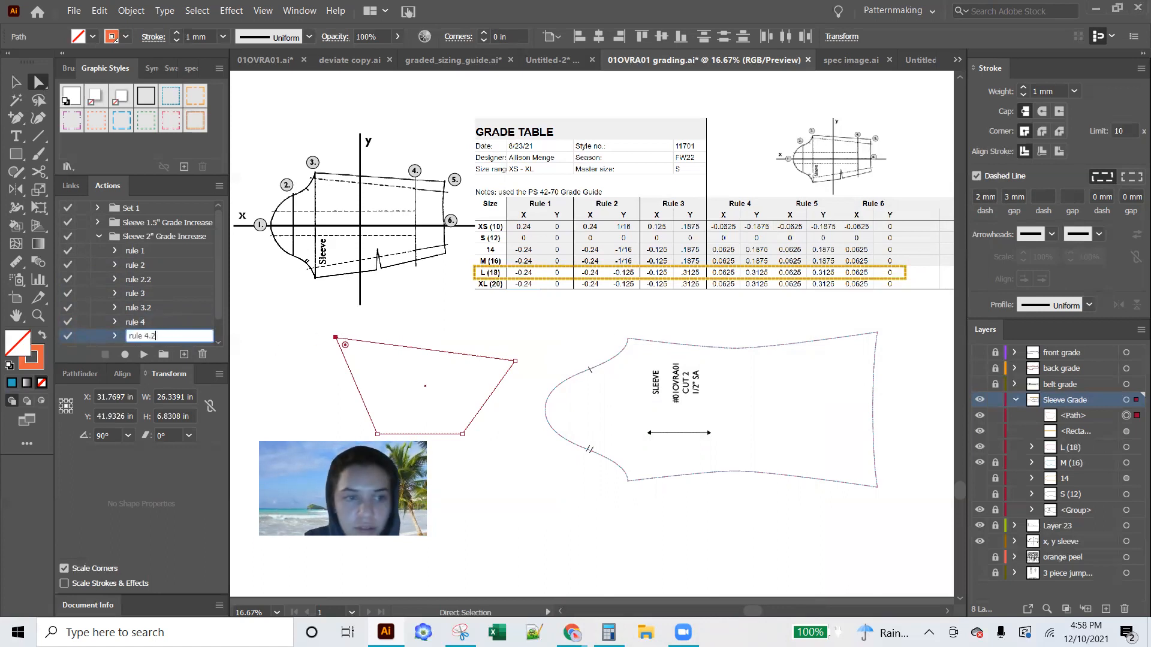
key("Return")
Set the vertical offset of rule 4.2's recorded Move to 0.3125 in
left_click(116, 313)
double_click(151, 327)
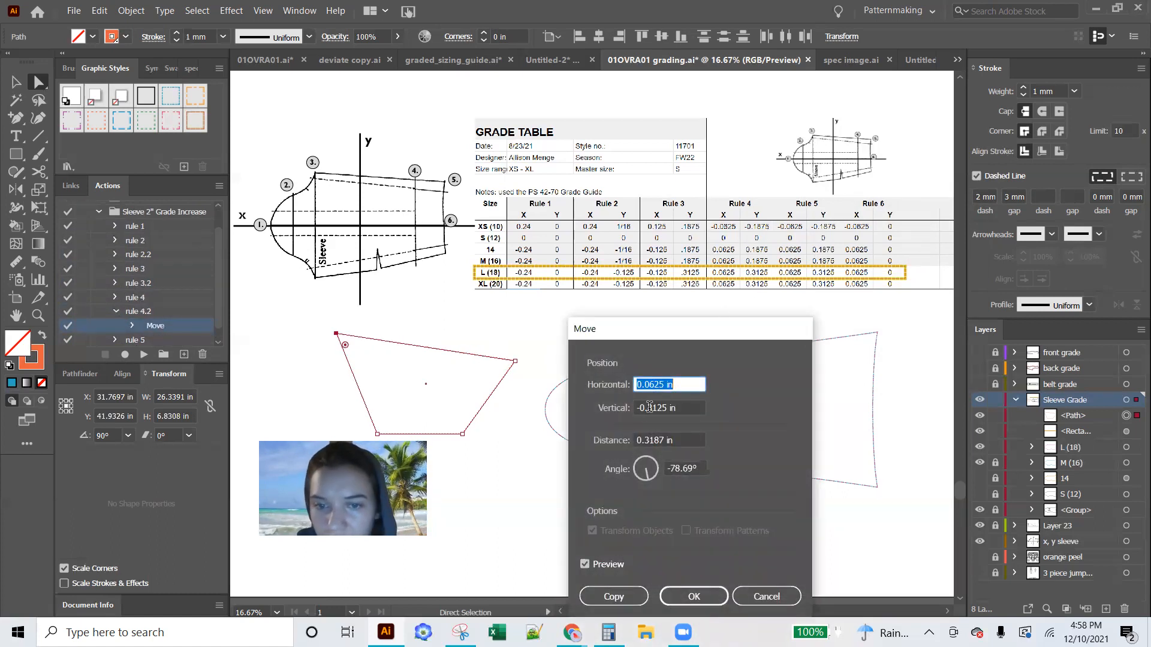
left_click(649, 407)
key("Home")
key("Delete")
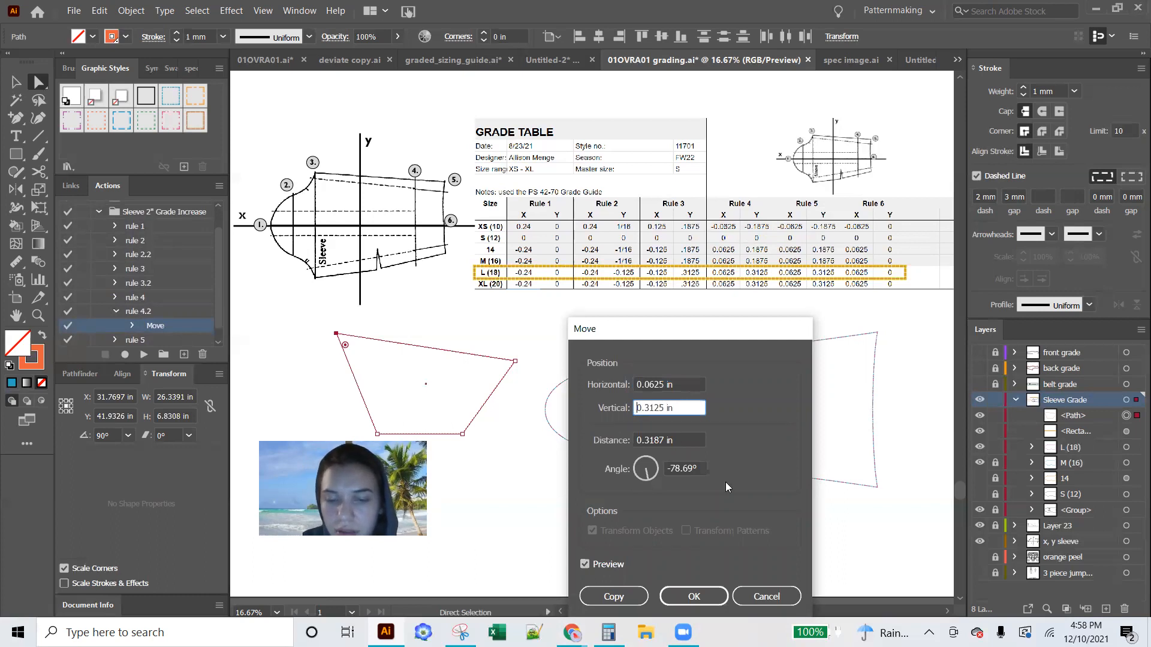
left_click(709, 592)
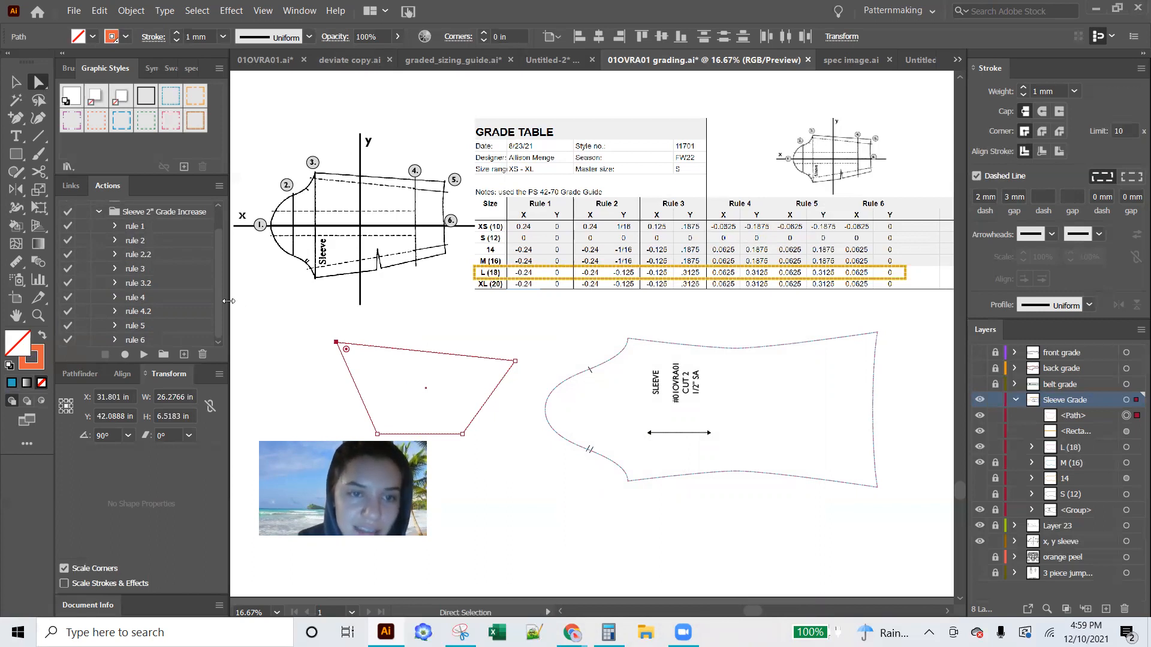
Duplicate the rule 5 action in the Sleeve 2" Grade Increase set and rename the copy rule 5.2
left_click(136, 326)
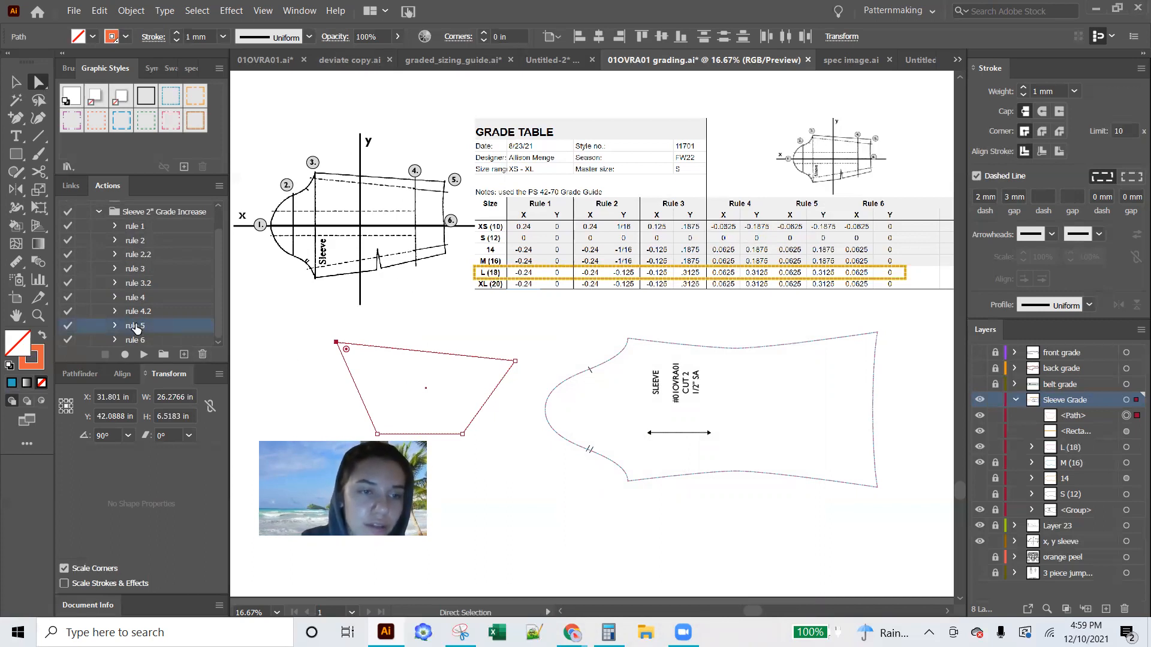
left_click_drag(180, 352, 182, 354)
left_click(118, 338)
double_click(144, 339)
left_click(152, 339)
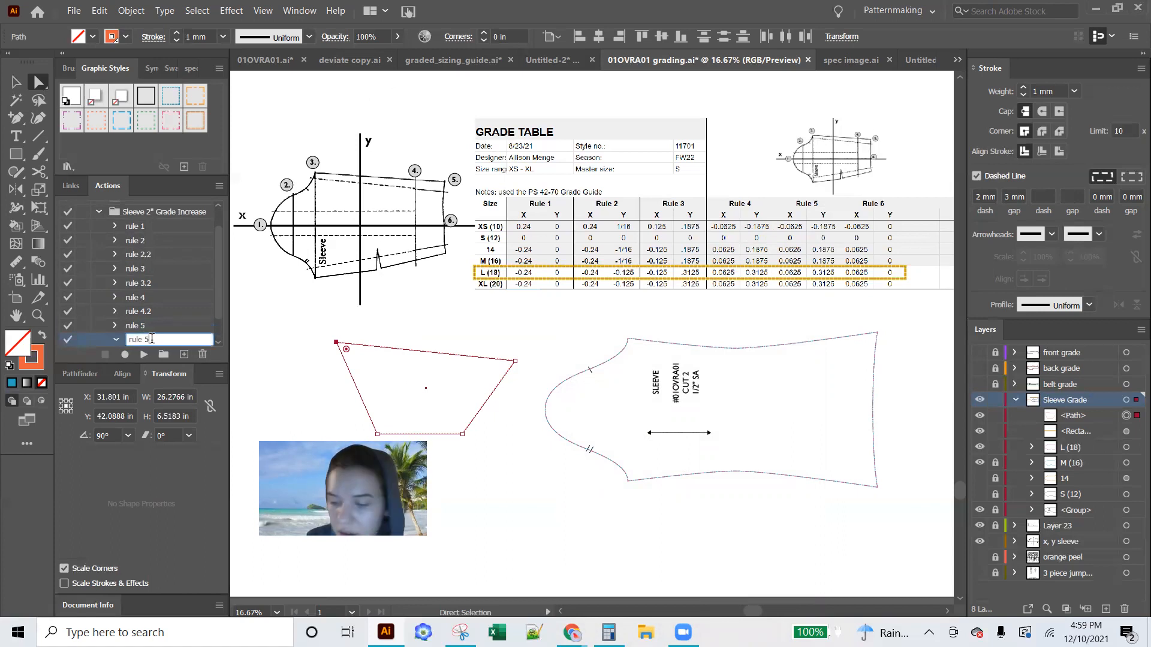
type(".2")
key("Return")
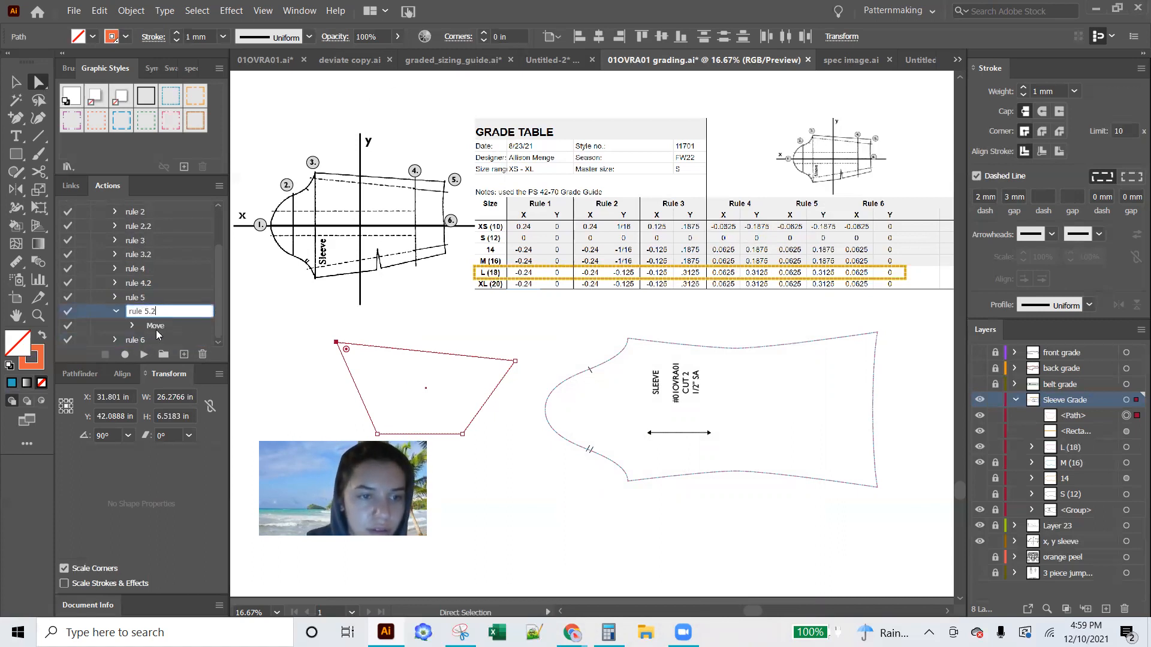
Set the vertical offset of rule 5.2's recorded Move to 0.3125 in and collapse the action
scroll(157, 333, "down", 1)
double_click(155, 326)
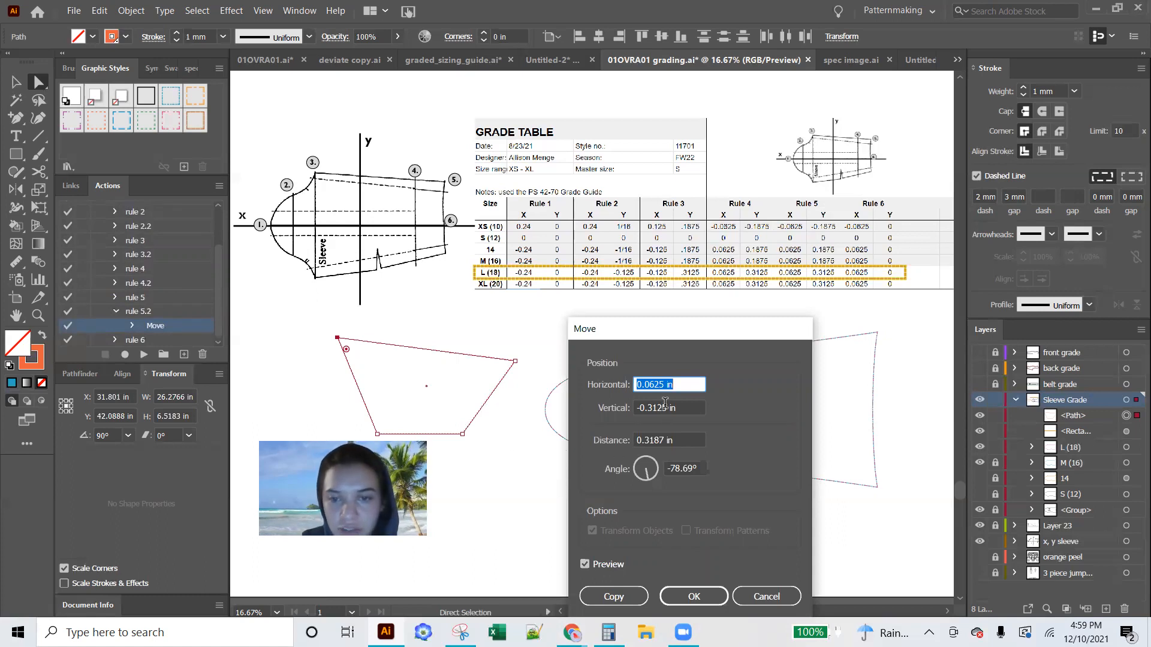
left_click(638, 409)
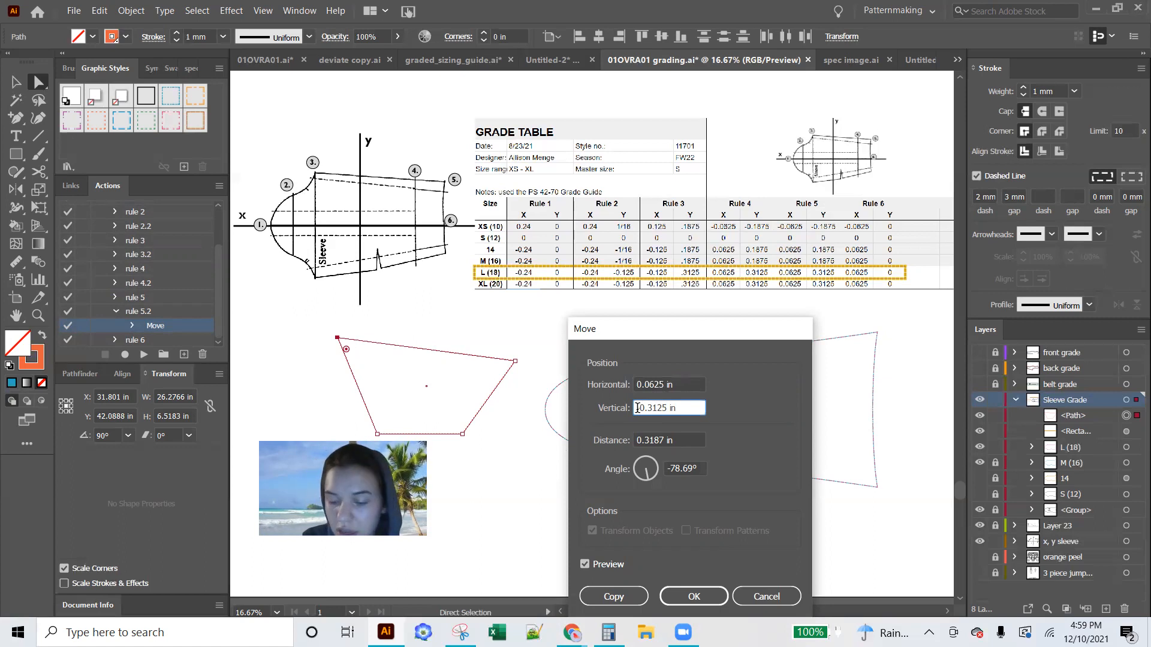
left_click(687, 595)
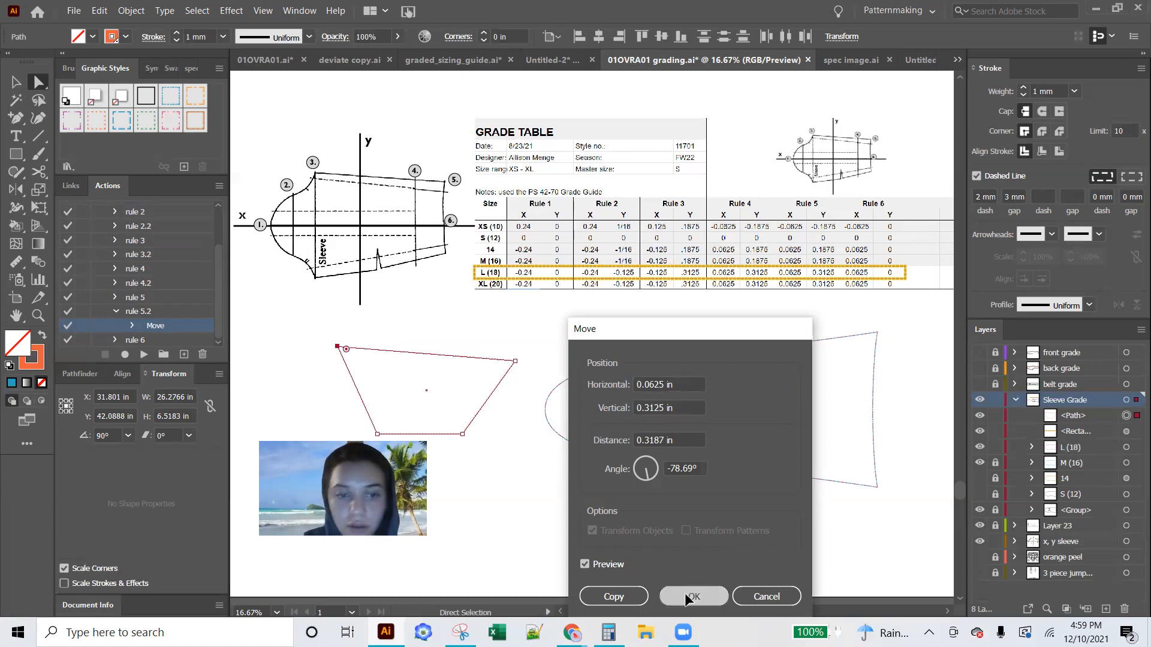
left_click(113, 311)
scroll(138, 254, "up", 2)
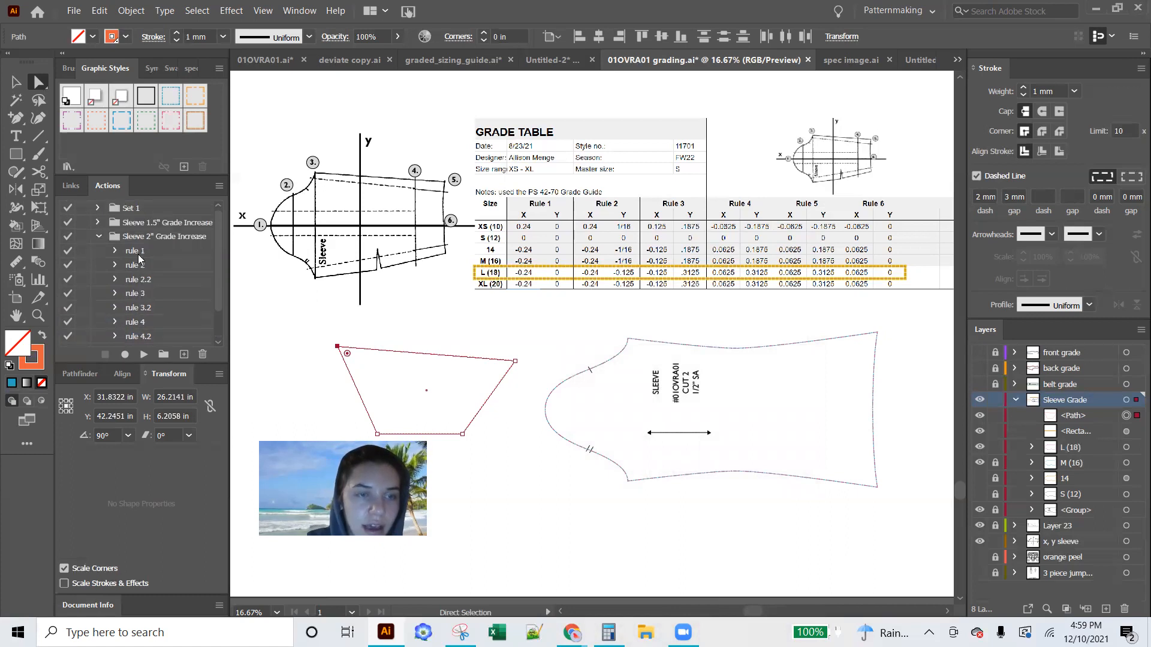
Try out Button Mode for the recorded actions and return to the list of action sets
left_click(220, 187)
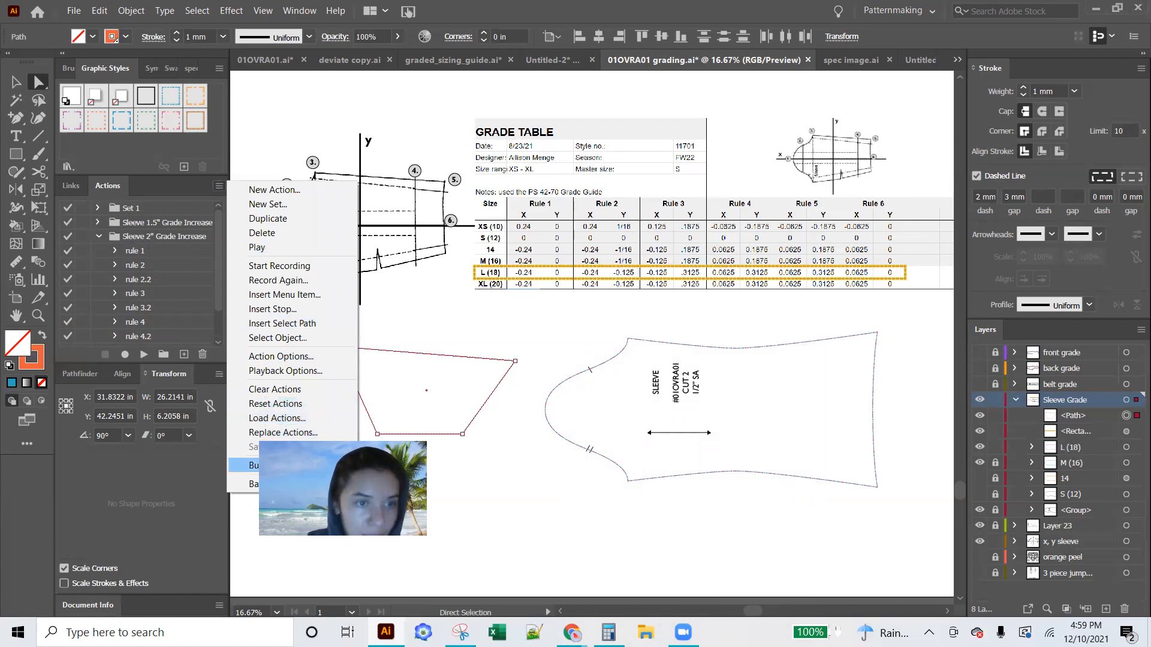
mouse_move(215, 248)
left_mouse_down()
mouse_move(211, 334)
mouse_move(211, 241)
left_mouse_up()
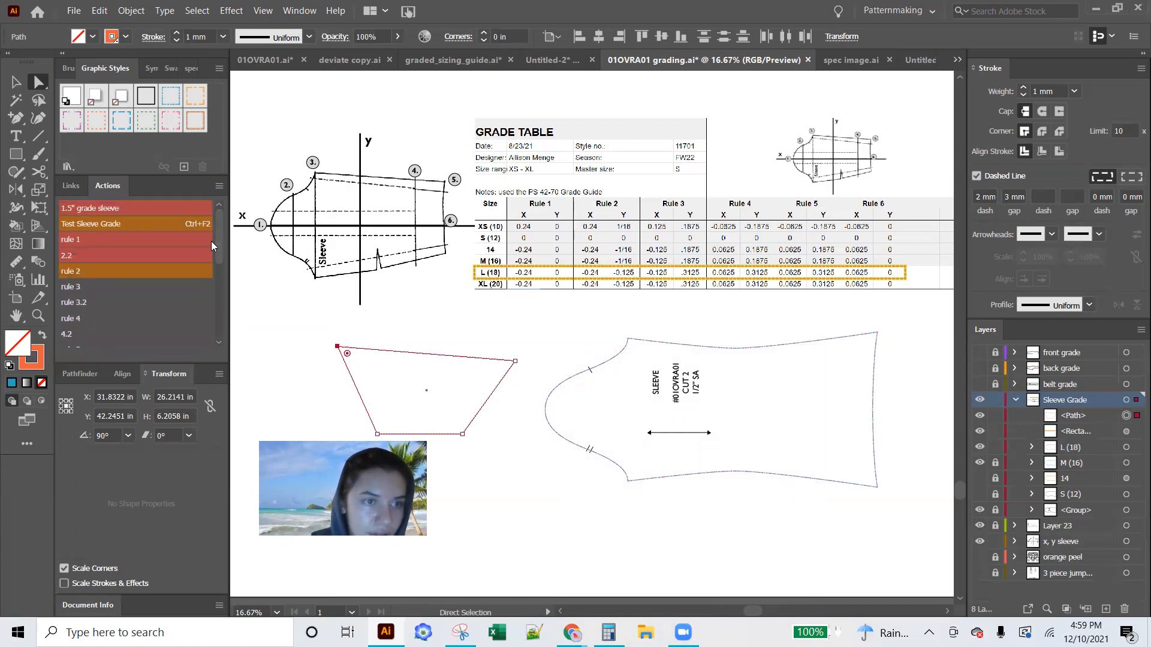
left_click(219, 186)
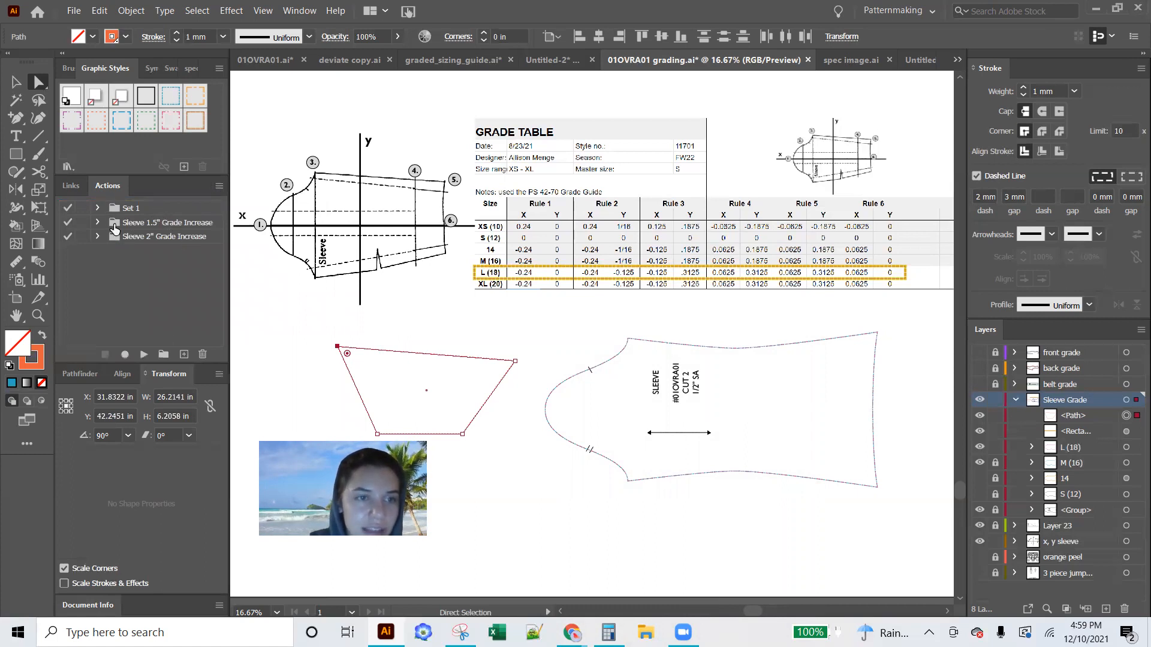
left_click(220, 186)
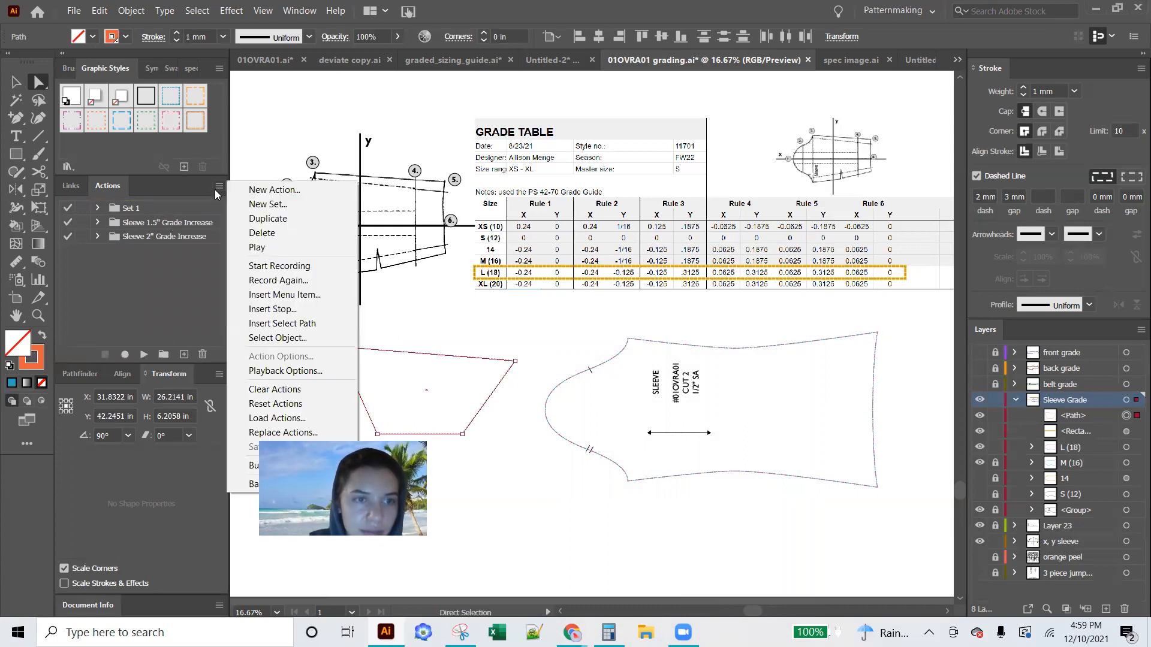
left_click(98, 237)
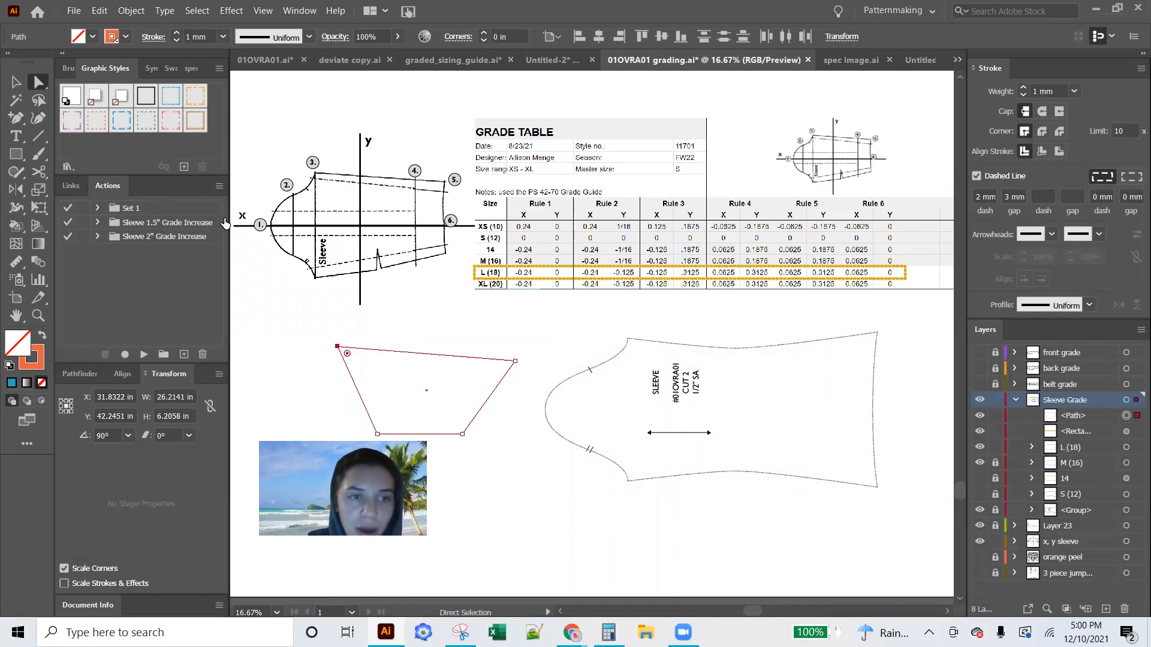
left_click(220, 189)
left_click(84, 235)
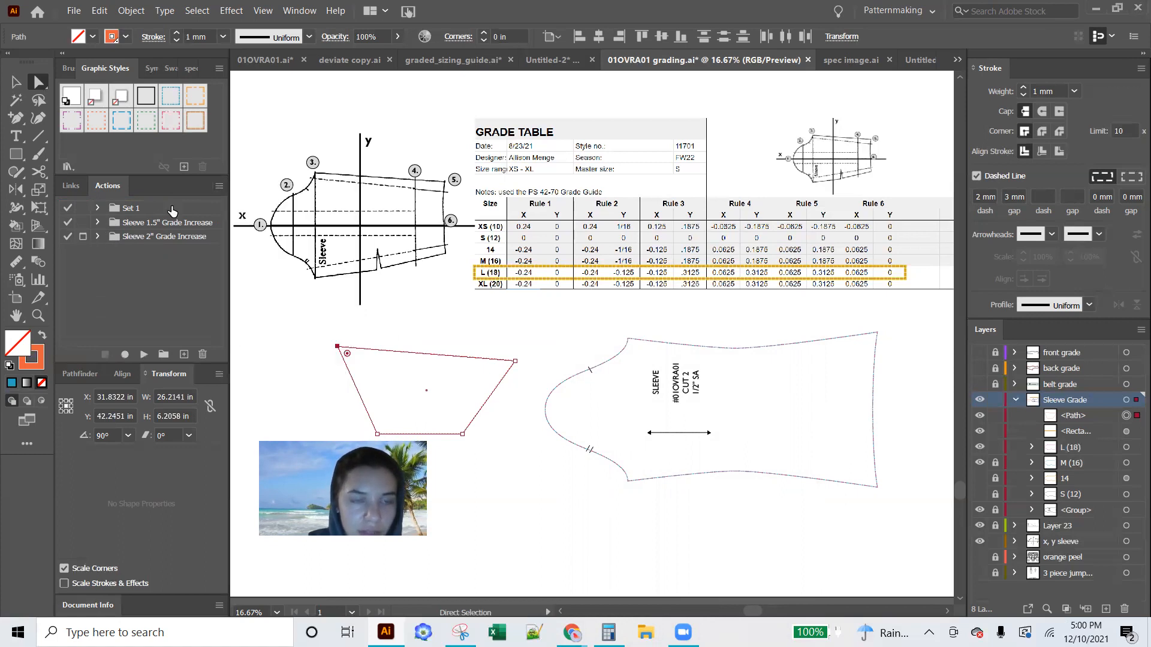
Display the recorded actions in Button Mode
left_click(219, 185)
left_click(270, 466)
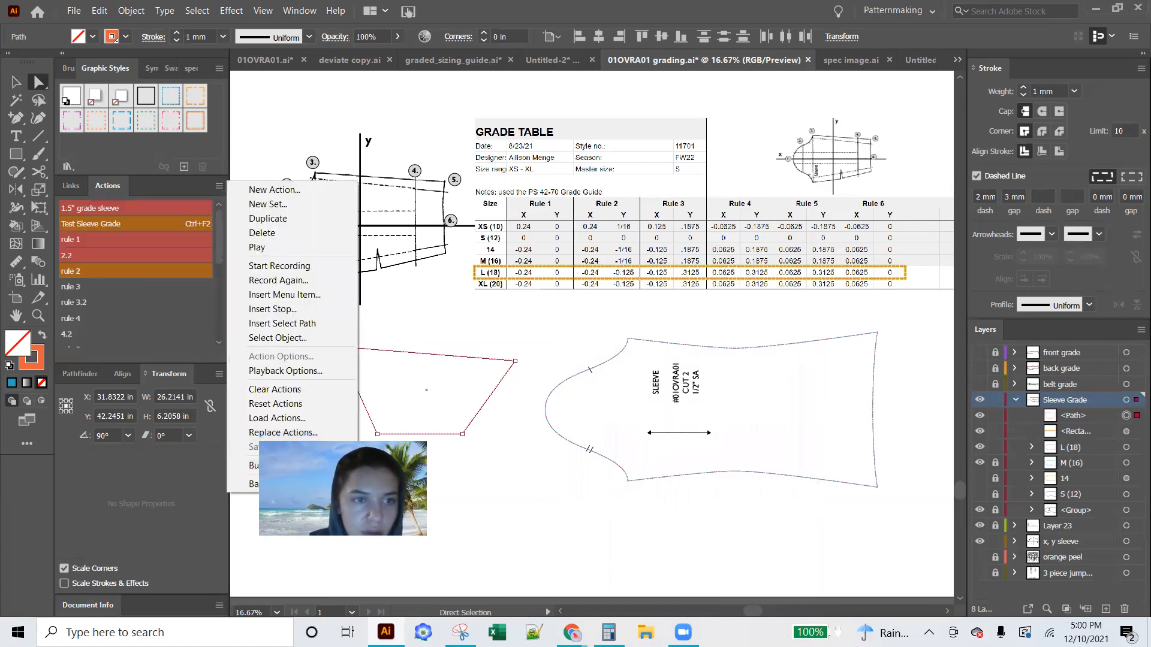
left_click(119, 226)
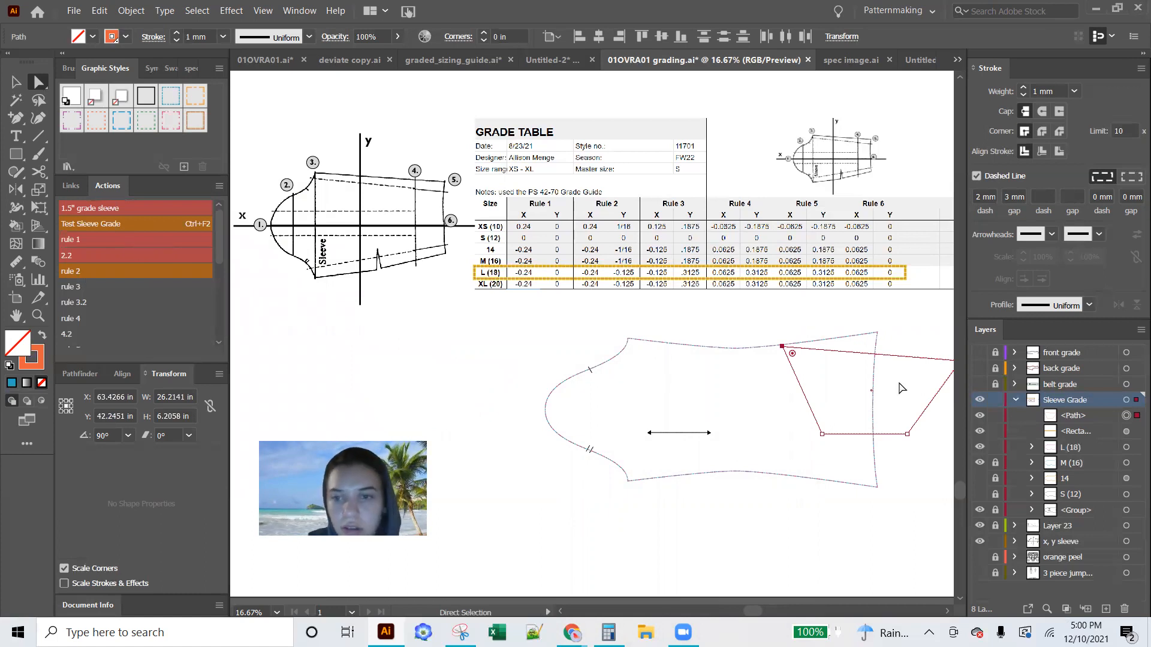
Move the dashed four-sided test path off the sleeve into the empty area beside the sleeve cap and deselect it
key("v")
left_click_drag(857, 436, 343, 340)
left_click(477, 426)
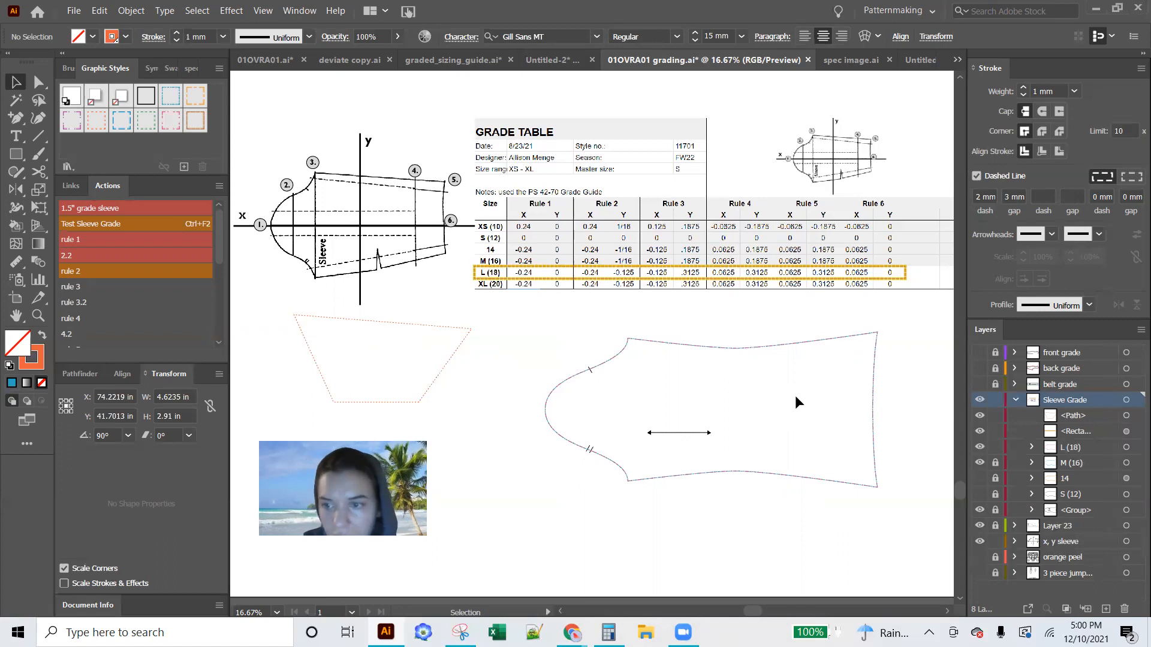
Try playing rule 1 on the size L (18) sleeve cap's peak point, accepting a horizontal move of -0.25 in
key("a")
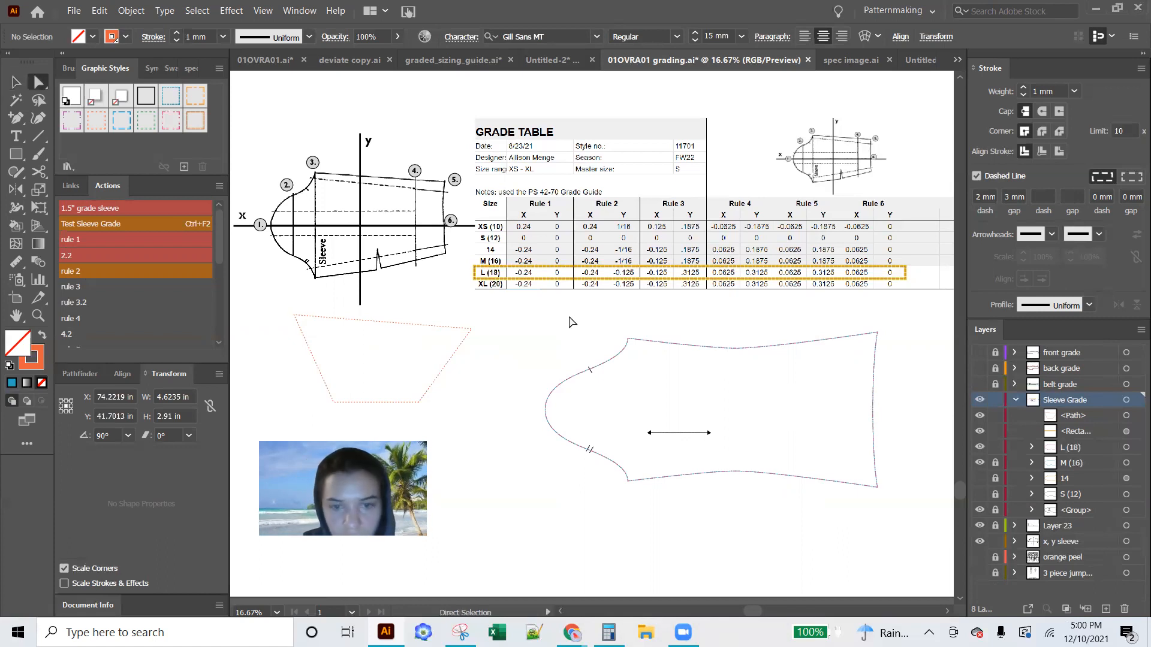
left_click(546, 411)
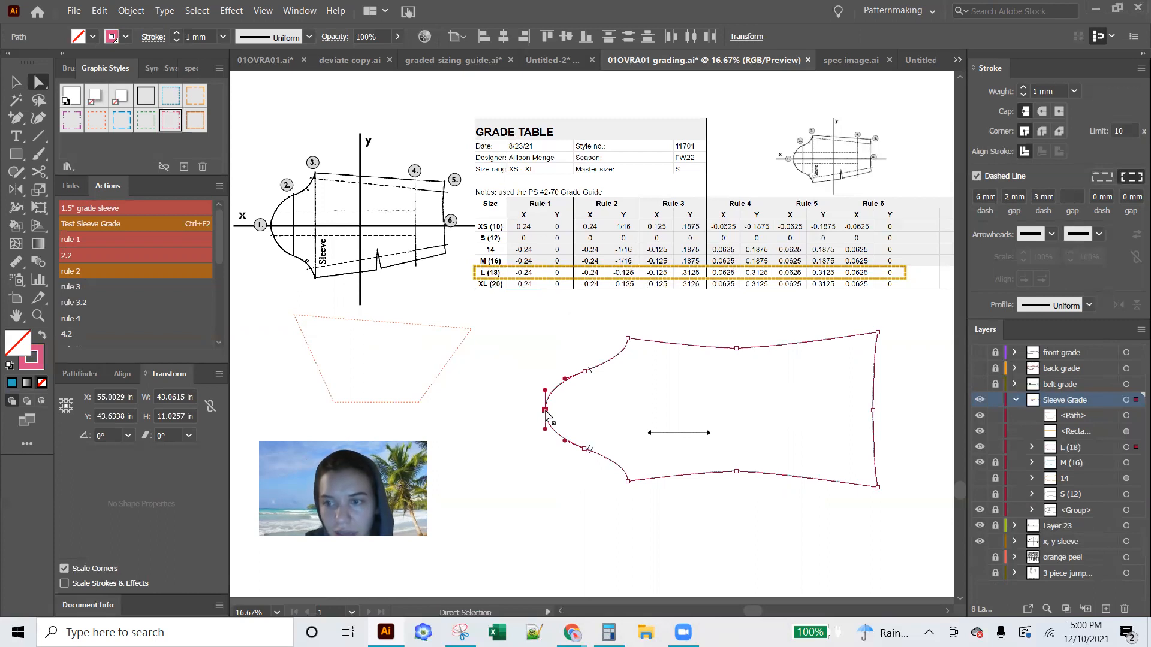
left_click(1057, 449)
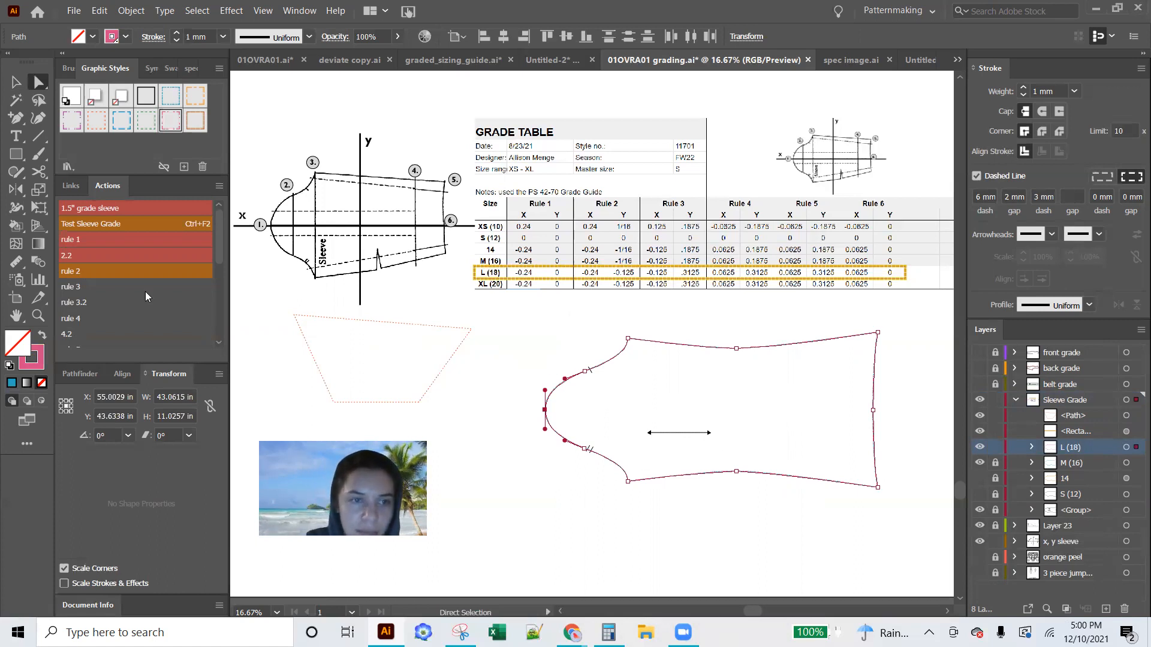
scroll(145, 292, "down", 3)
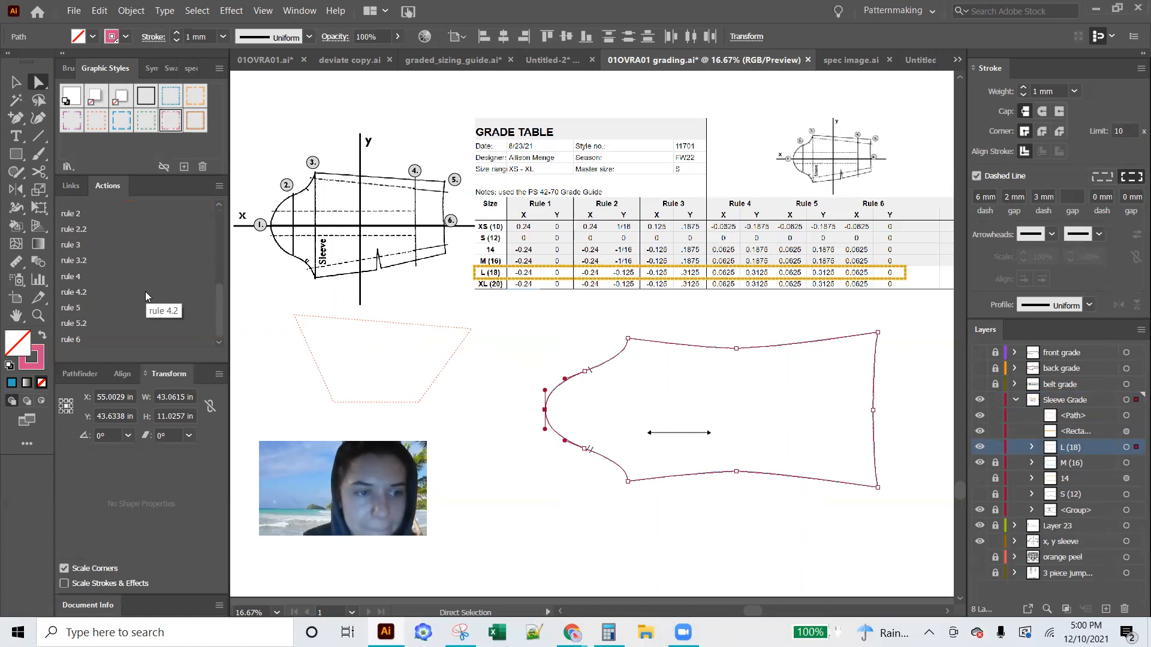
scroll(136, 277, "up", 3)
left_click_drag(219, 247, 216, 316)
left_click(76, 212)
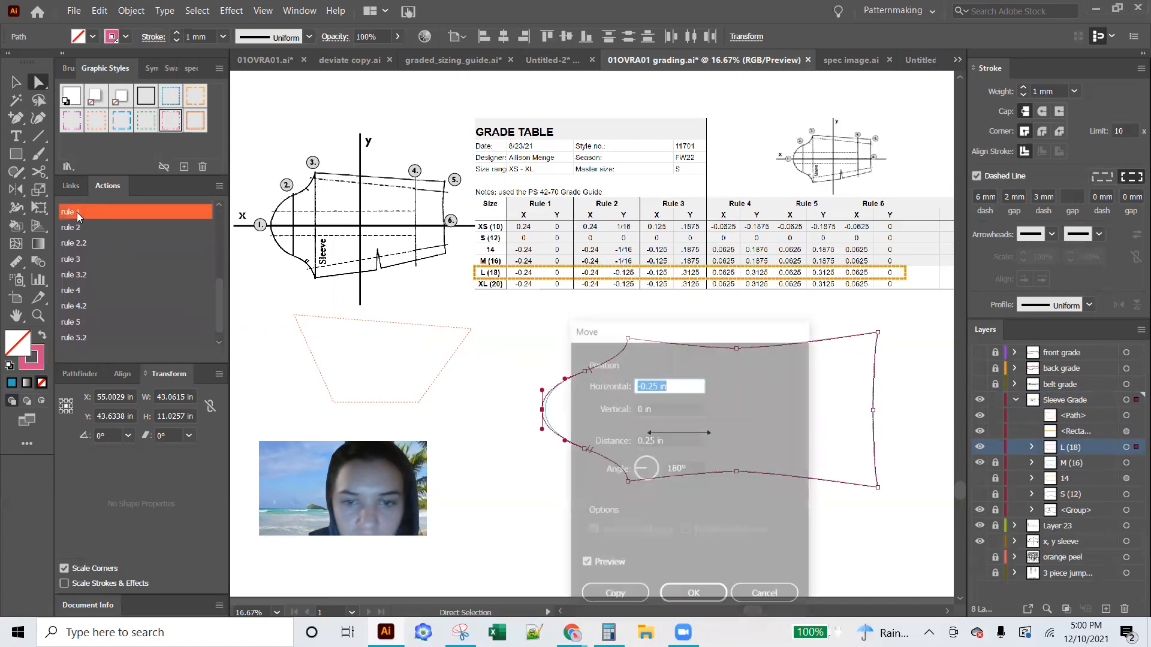
left_click(718, 595)
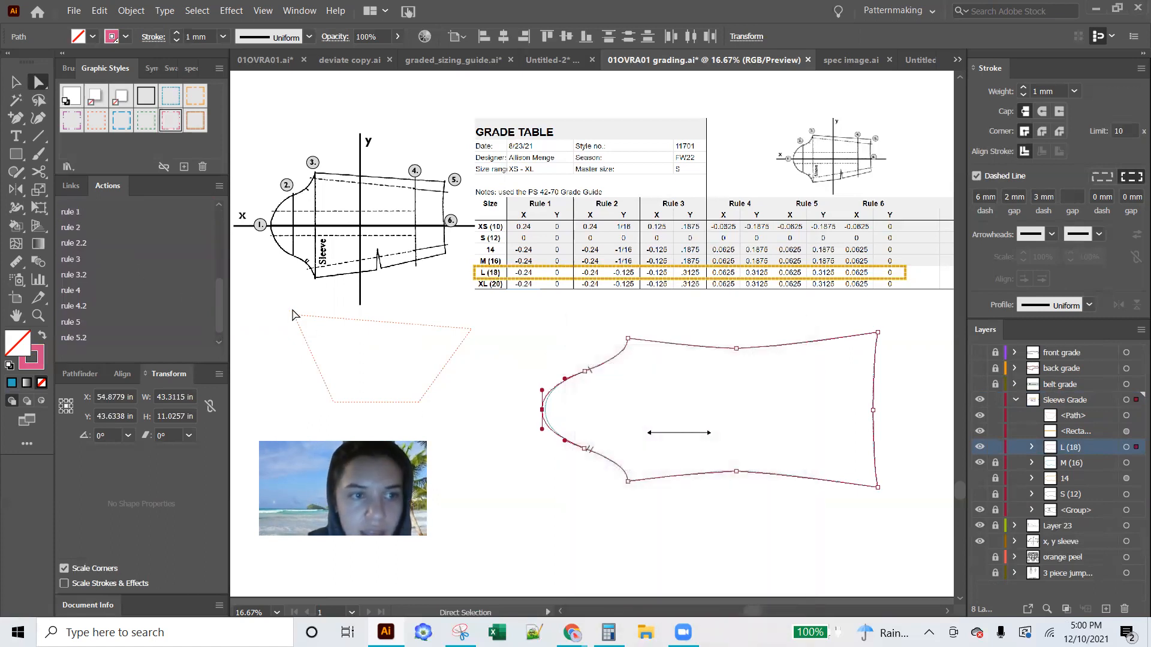
Try playing rule 2 on the upper cap notch point with offsets of -0.25 in horizontal and 0.125 in vertical, and undo both rule moves
left_click(584, 371)
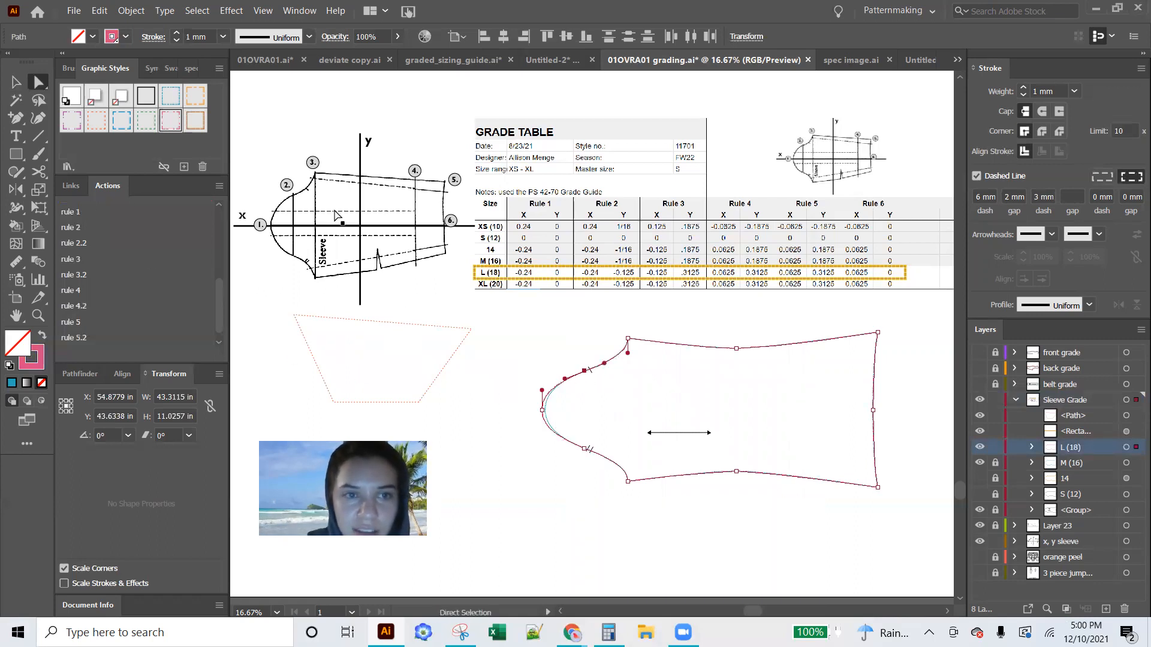
left_click(83, 227)
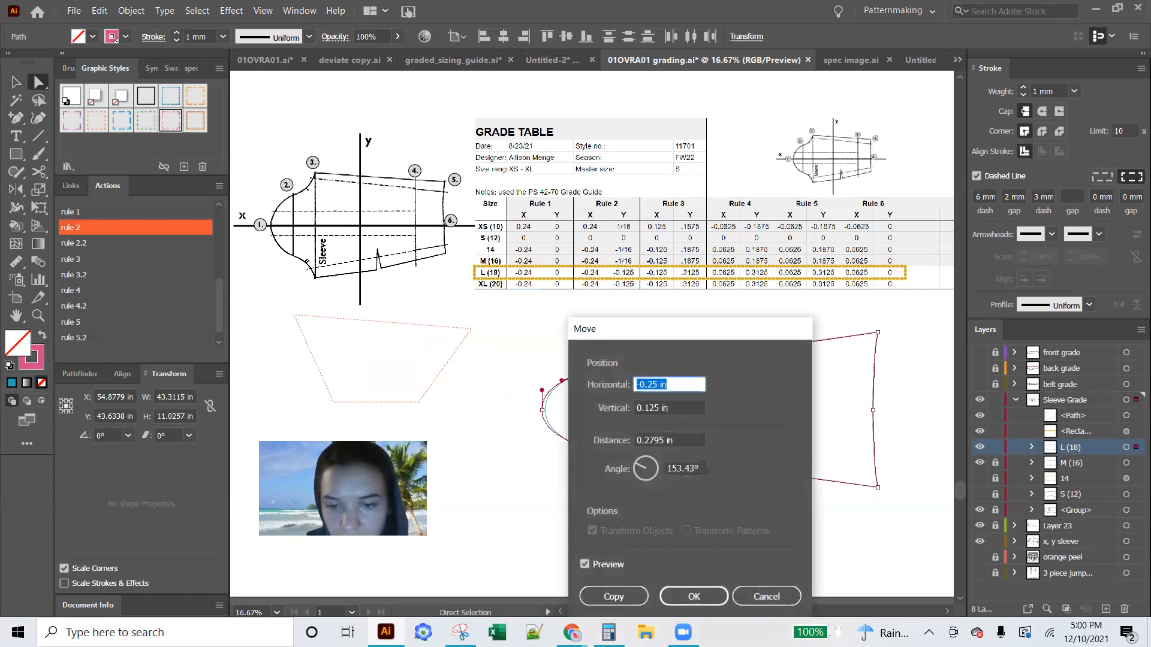
left_click(696, 597)
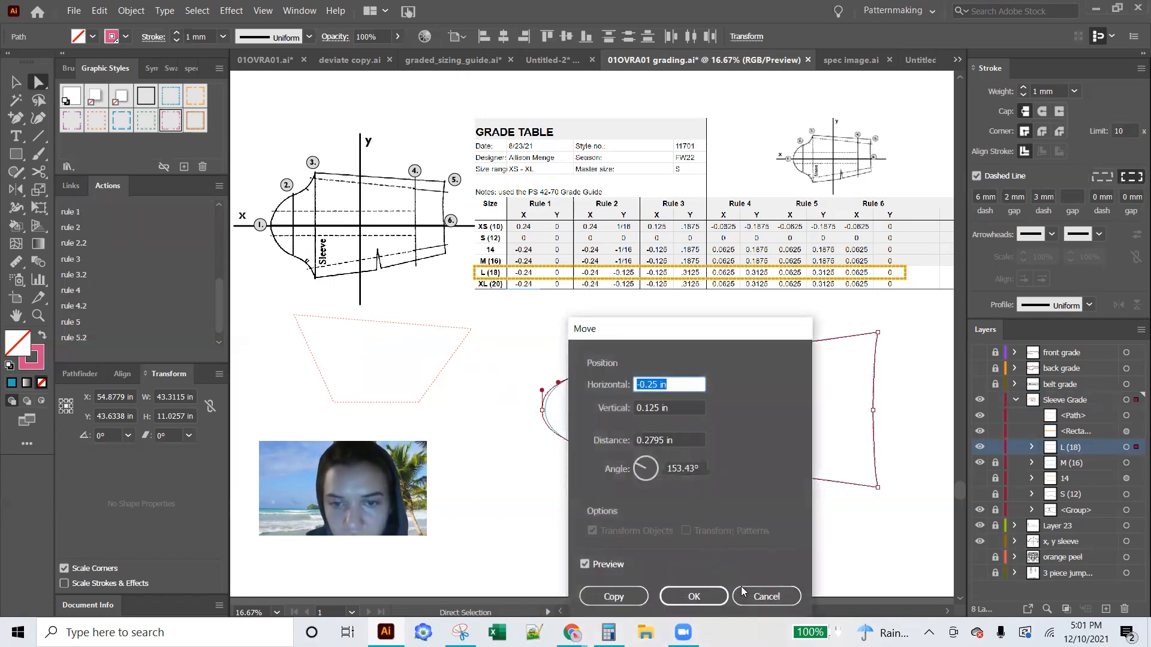
left_click(760, 598)
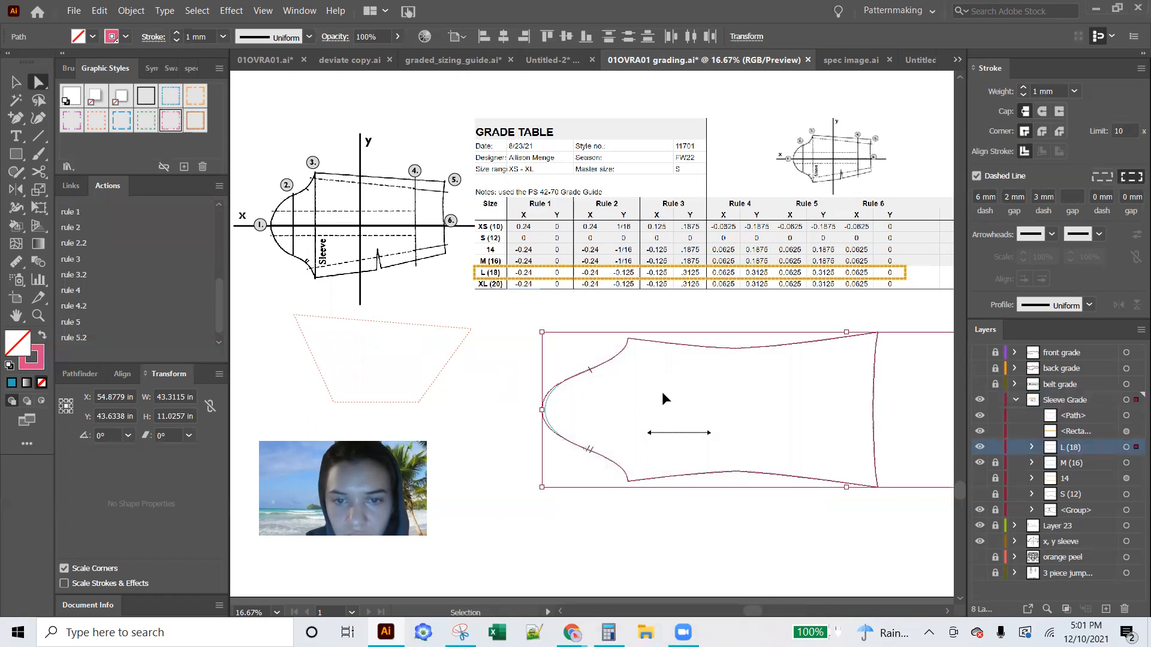
Reselect the cap's peak point and turn off dialog prompts for the Sleeve 2" Grade Increase action set, returning to Button Mode
key("a")
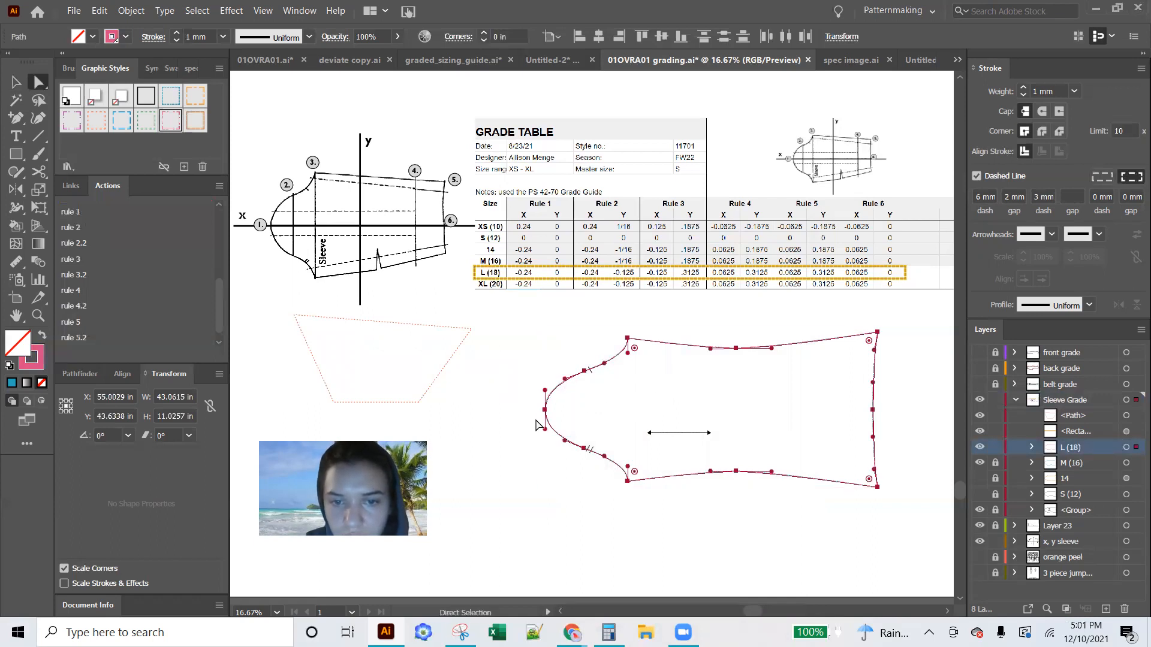
left_click(545, 410)
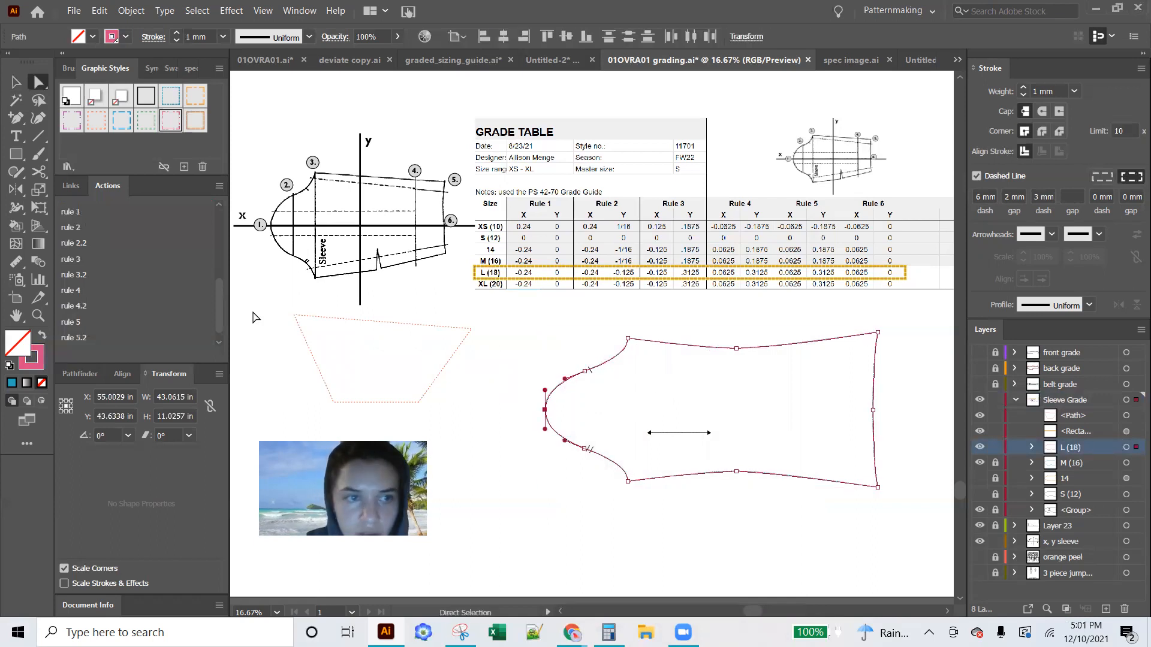
left_click(218, 186)
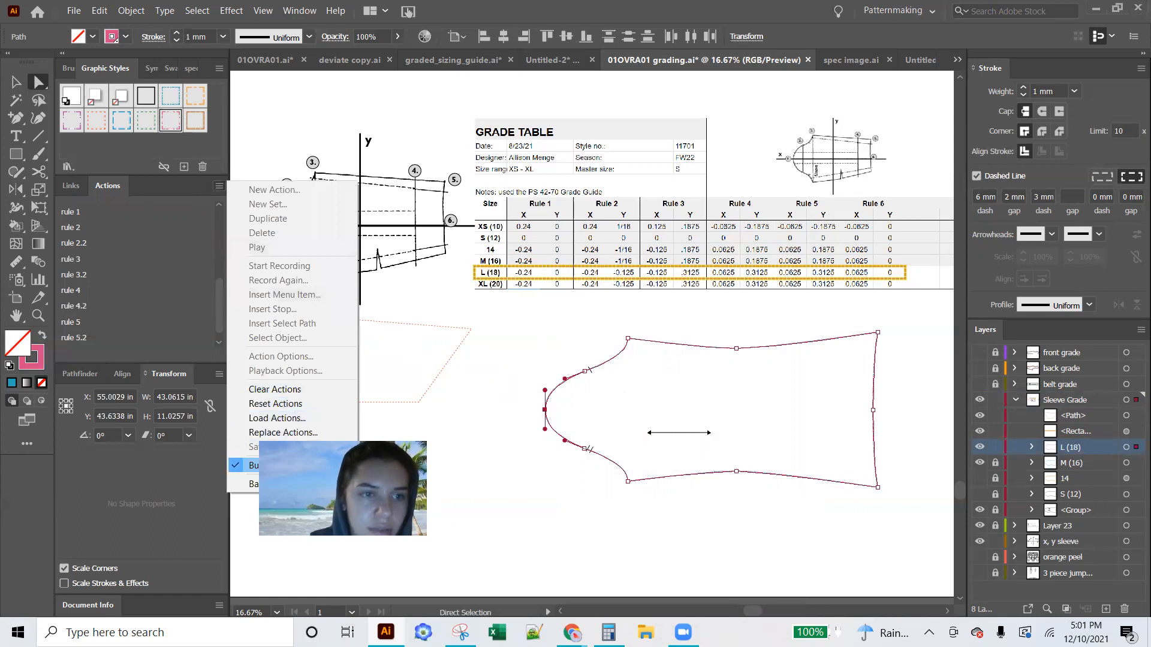
left_click(253, 465)
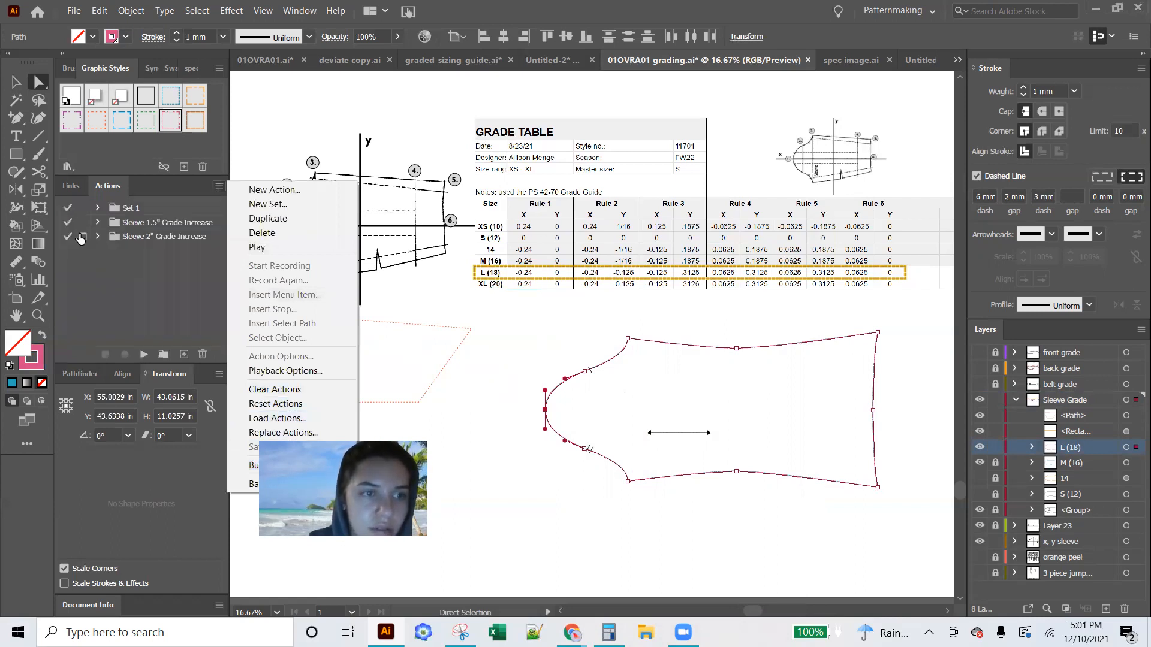
left_click(219, 186)
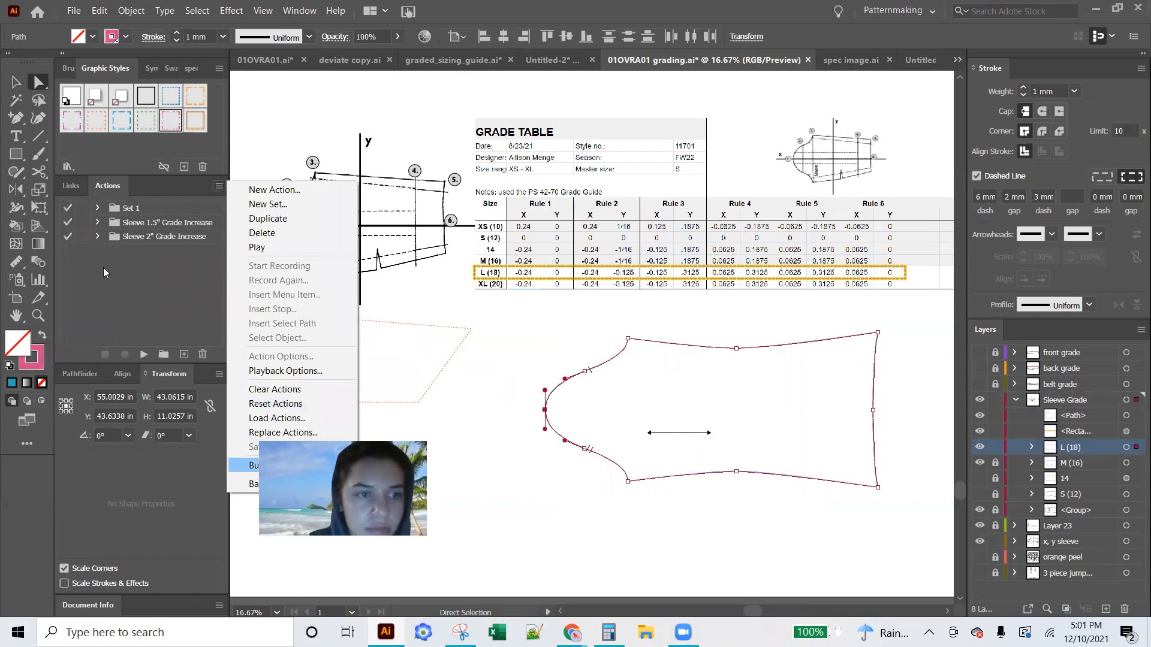
Play the Sleeve 2" Grade Increase rule 1 on the cap's peak point and rule 2 on the upper cap notch point
scroll(217, 312, "up", 2)
left_click(65, 249)
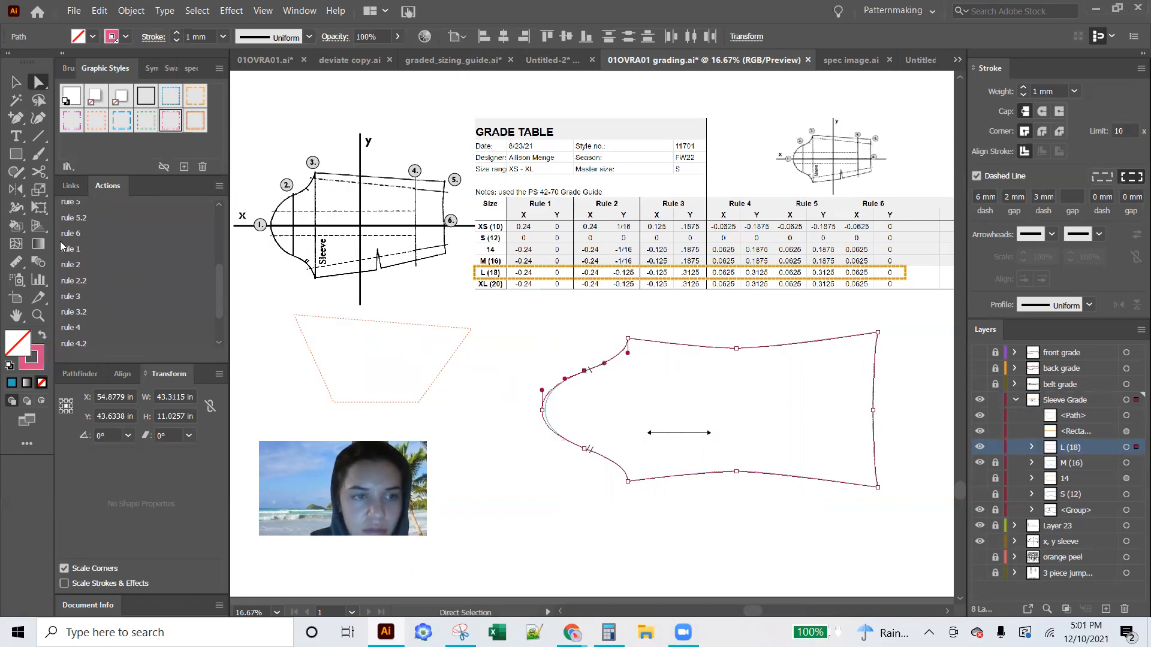
left_click(76, 264)
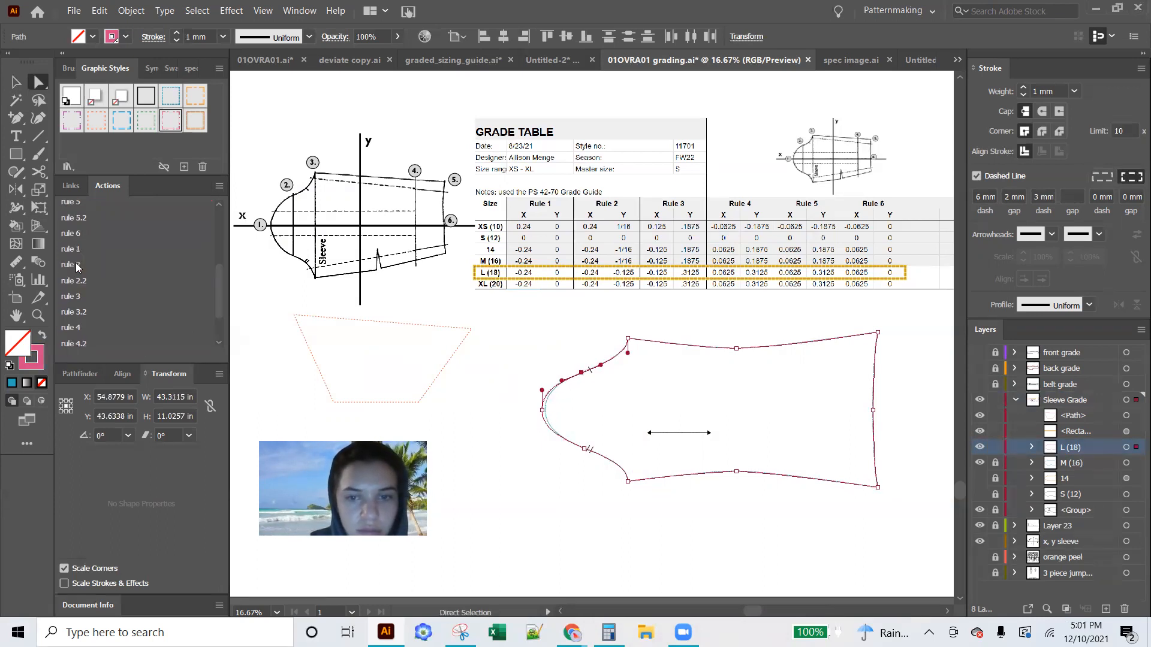
Play rule 3 on the upper underarm corner and rule 4 on the middle point of the sleeve's upper edge
left_click(628, 339)
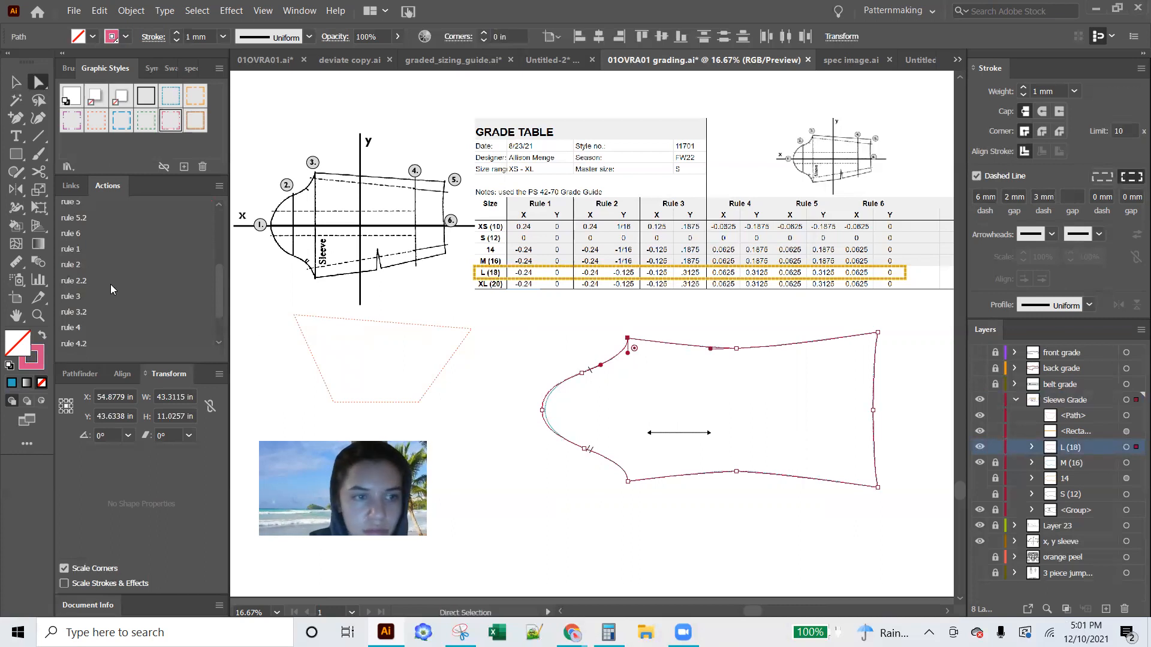
left_click(77, 295)
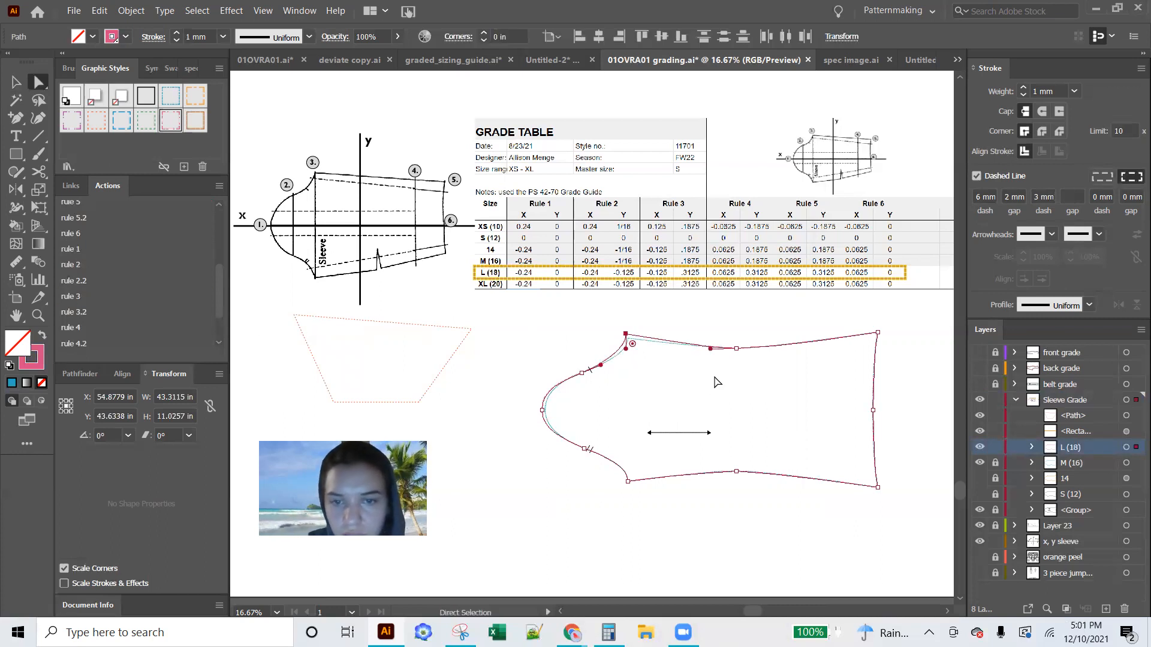
left_click(736, 348)
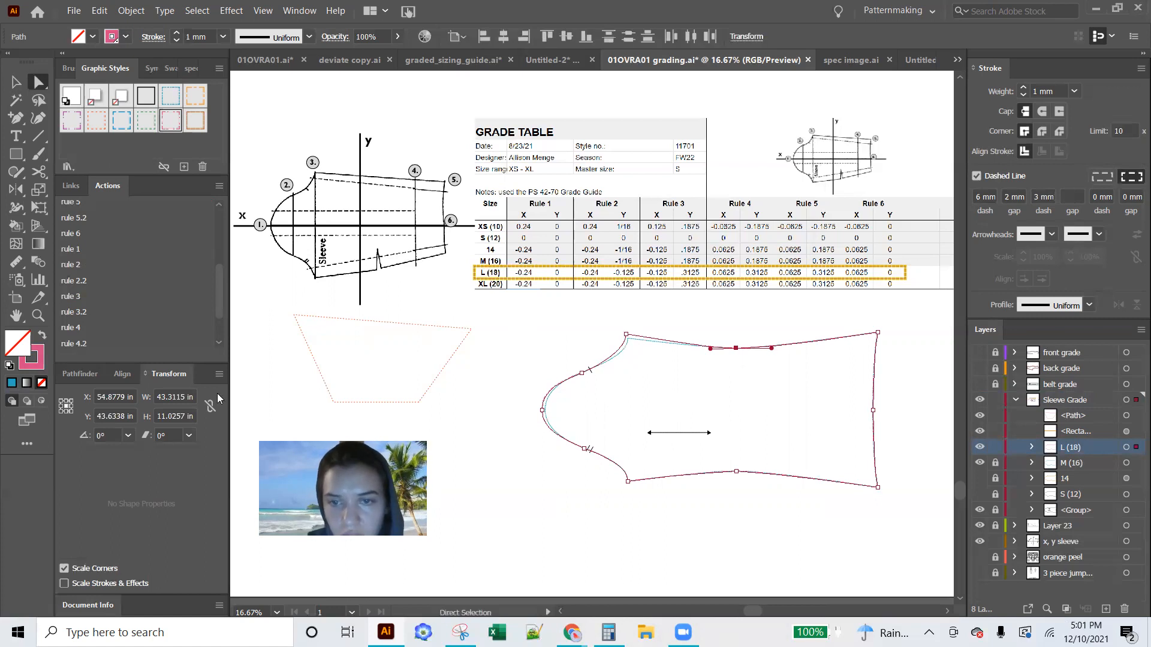
left_click(78, 328)
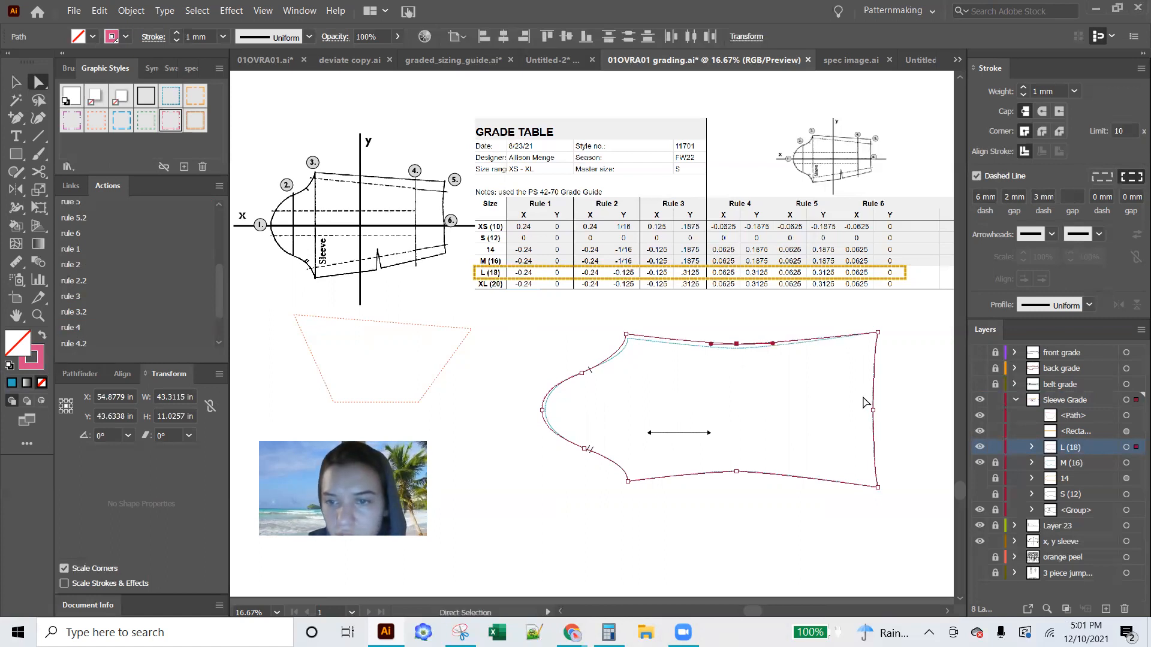
Play rule 5 on the upper wrist corner and rule 6 on the middle point of the sleeve hem
left_click(878, 333)
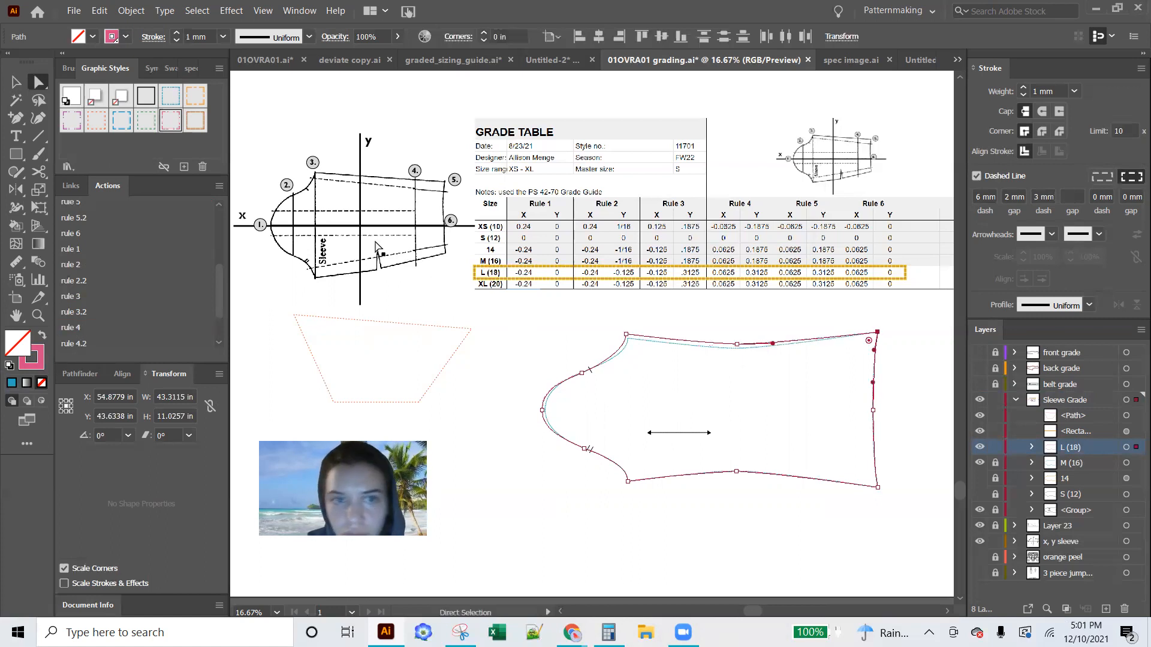
scroll(90, 324, "down", 1)
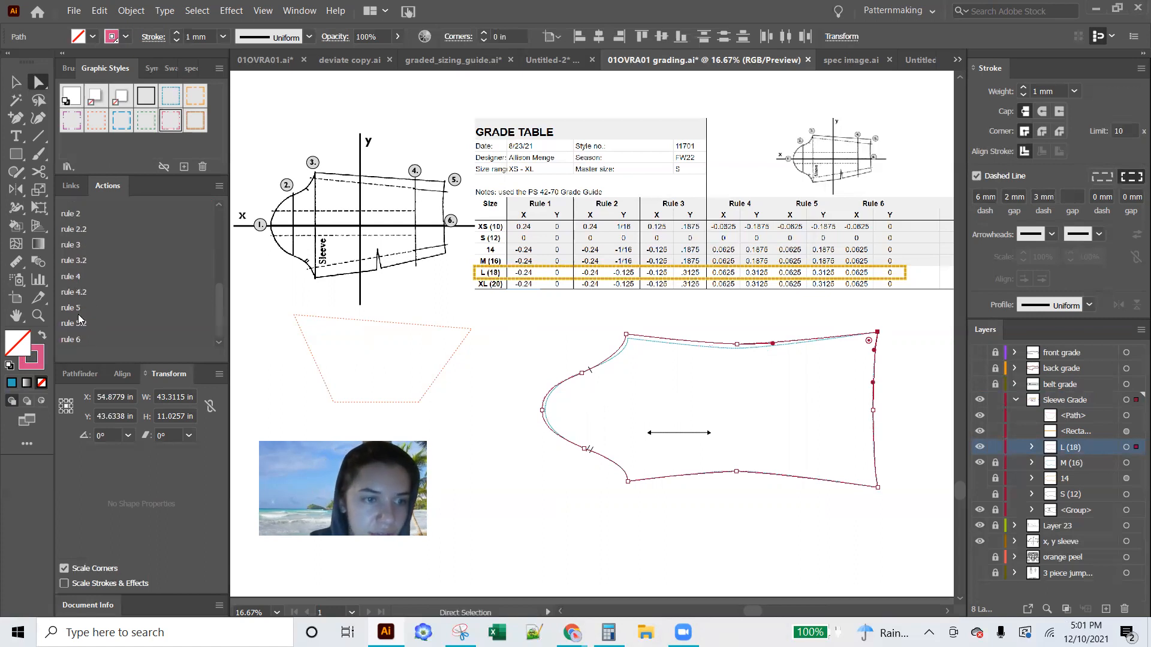
left_click(76, 308)
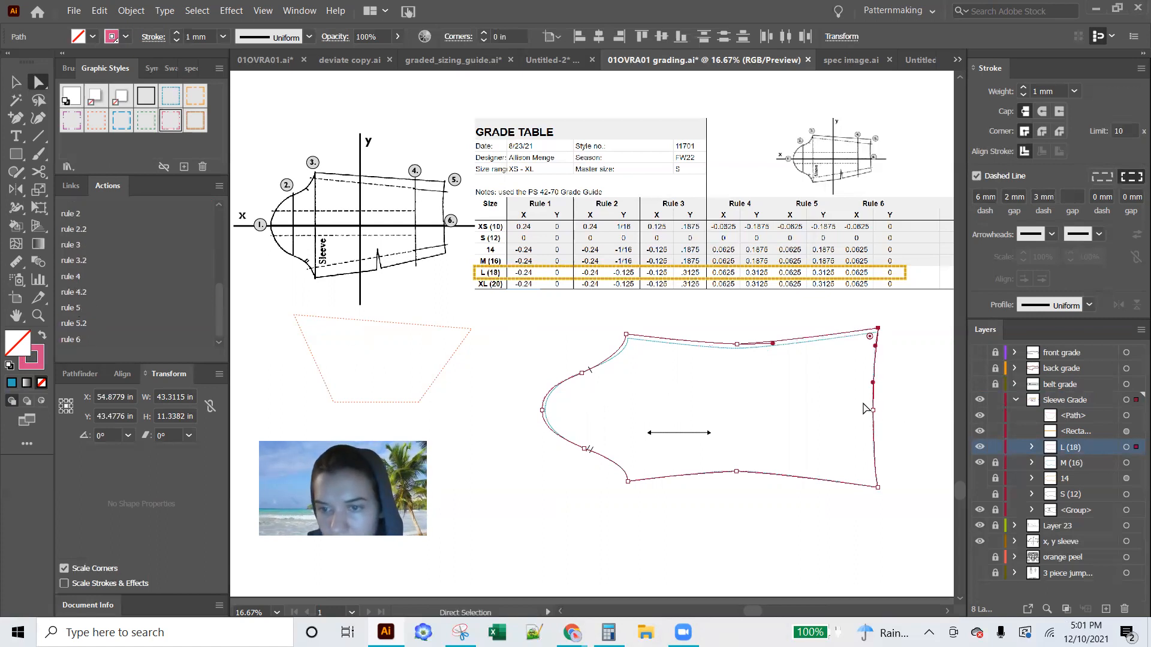
left_click(872, 411)
left_click(86, 341)
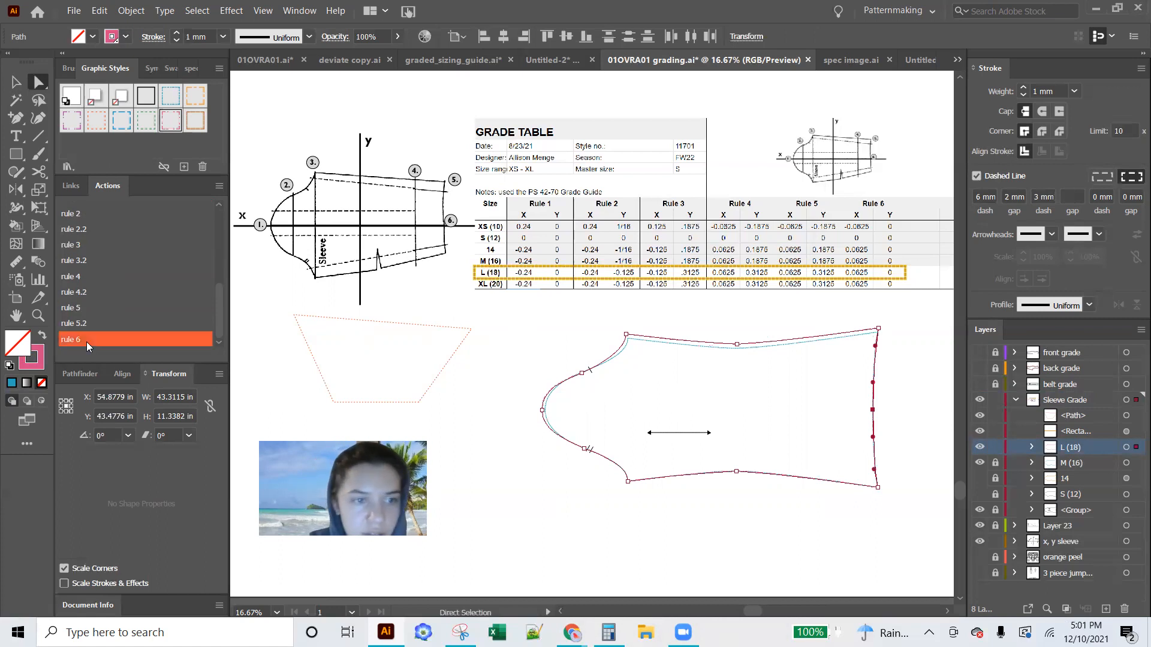
Select the upper cap notch point, leave Button Mode and expand rule 2 in the Sleeve 2" Grade Increase set to its recorded Move
left_click(581, 373)
scroll(171, 269, "up", 3)
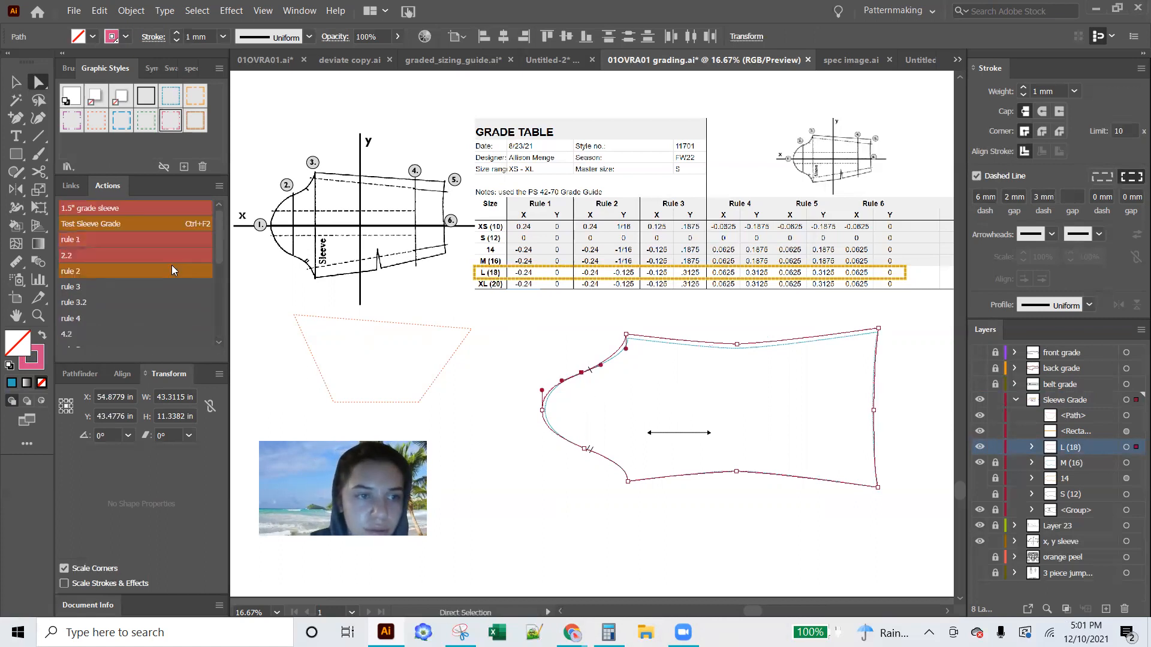
left_click(220, 187)
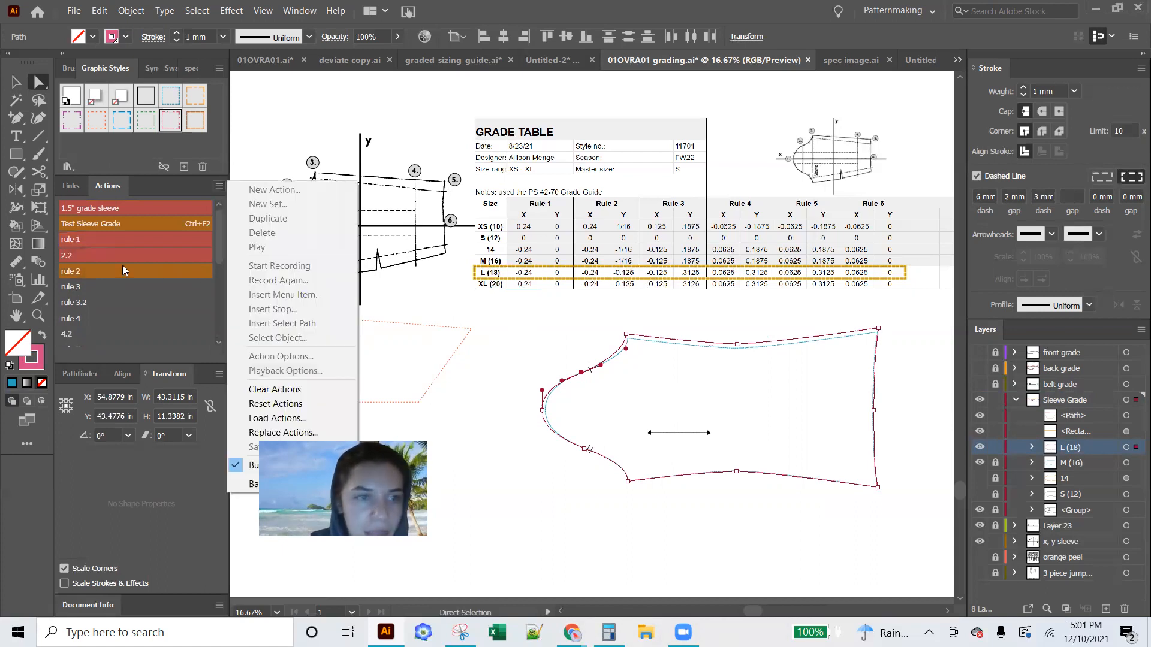
left_click(99, 236)
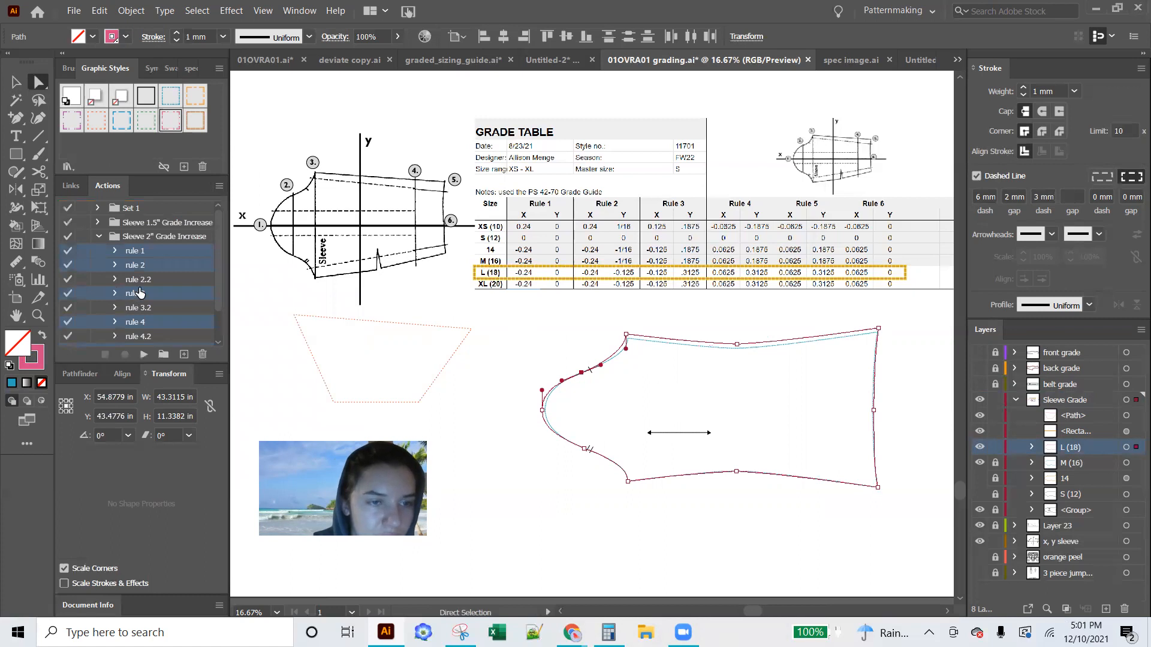
left_click(115, 264)
left_click(155, 280)
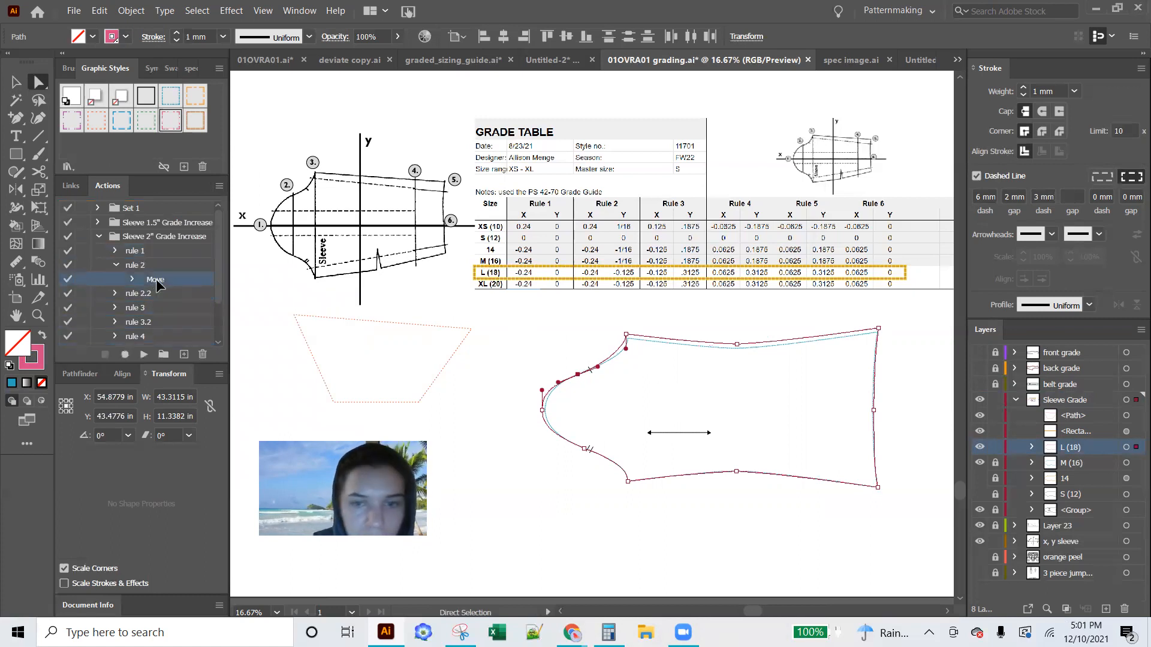
Set the vertical offset of rule 2's recorded Move to -0.125 in and reselect the upper cap notch point
double_click(155, 278)
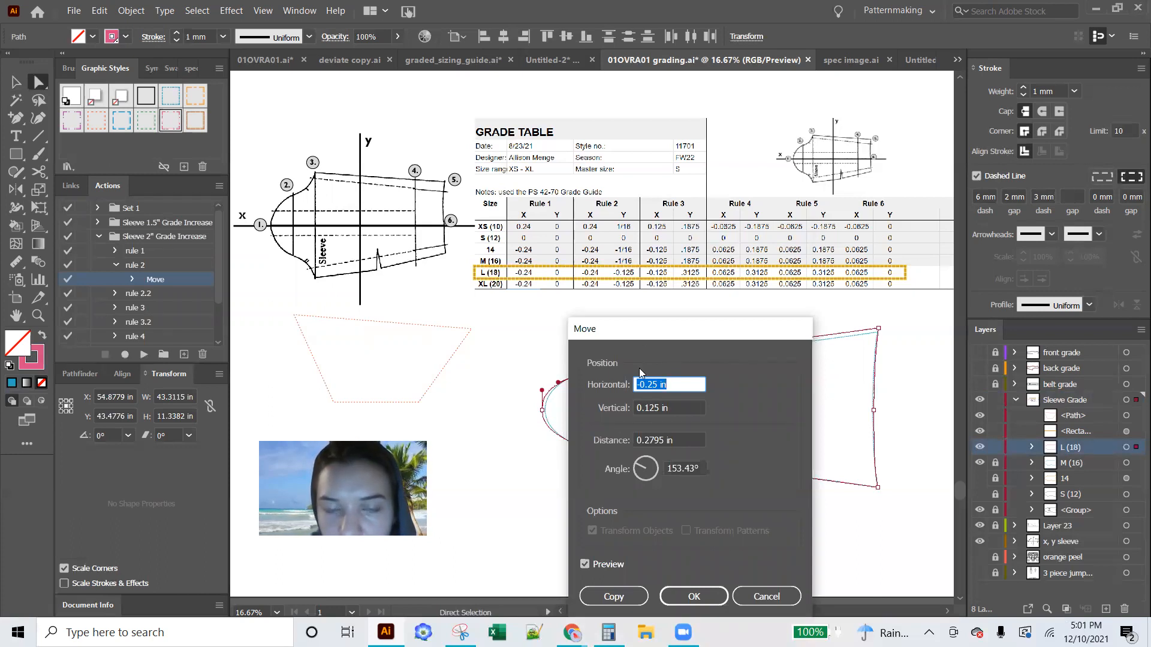
left_click_drag(630, 334, 754, 330)
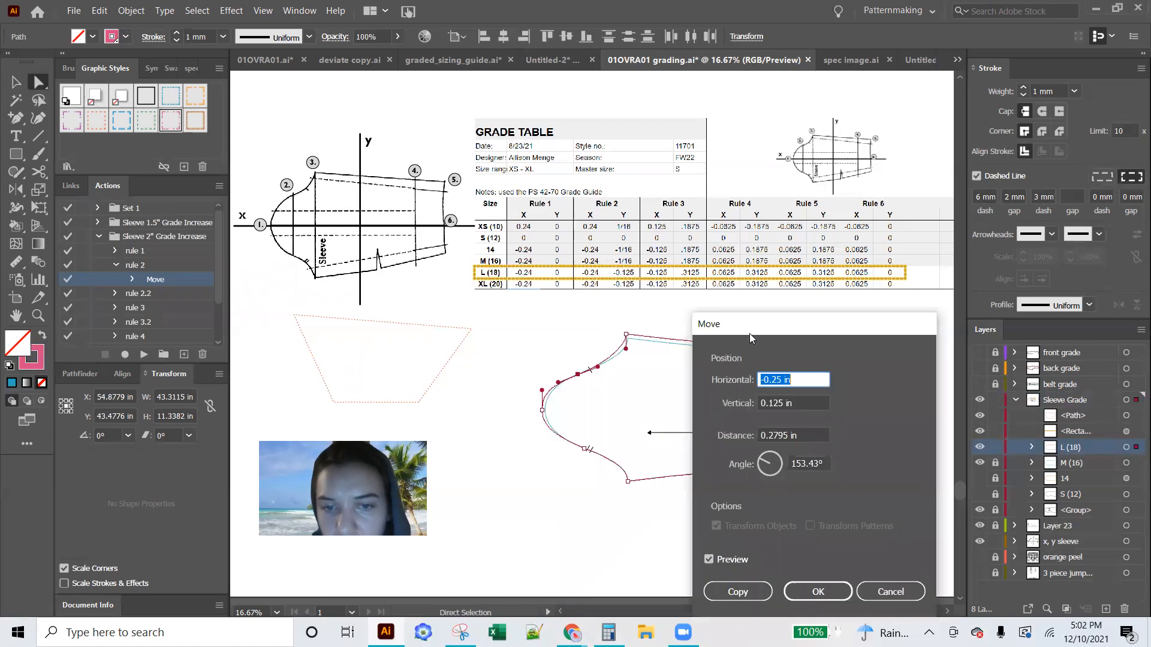
left_click(767, 403)
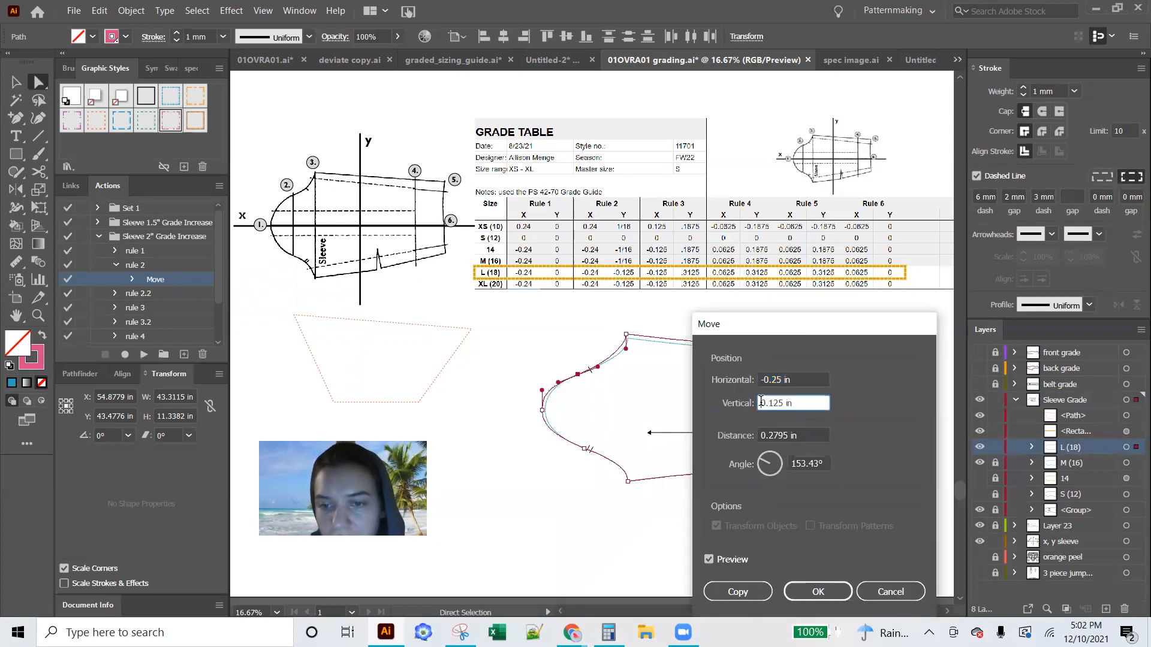
type("-")
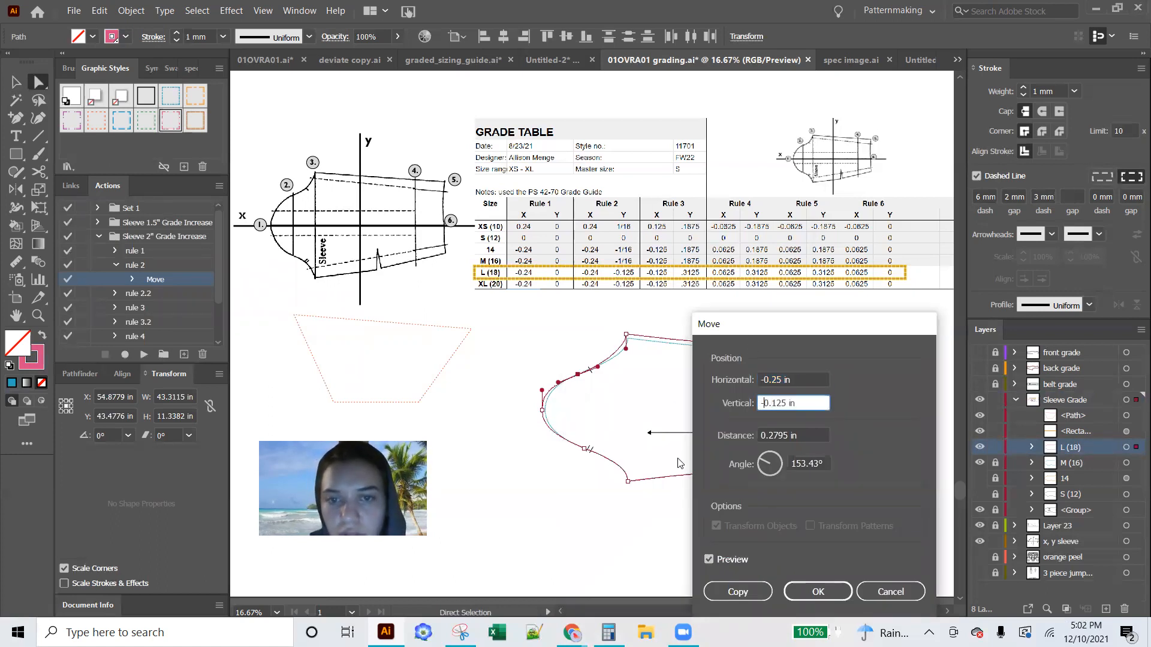
left_click(817, 588)
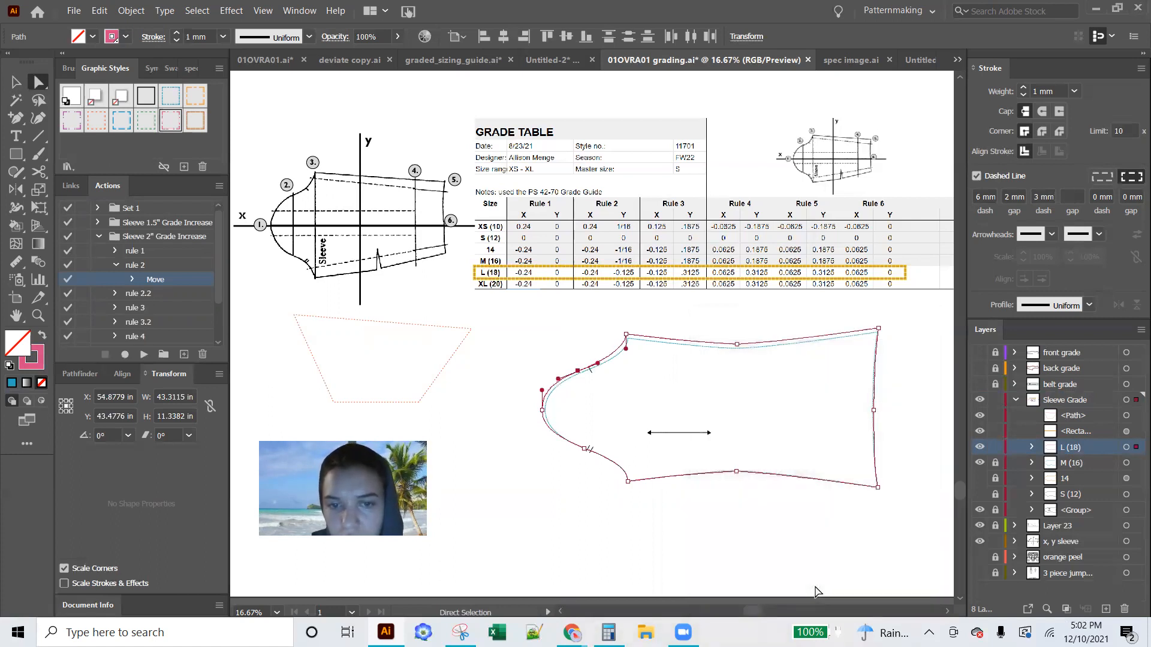
left_click(518, 446)
left_click(578, 372)
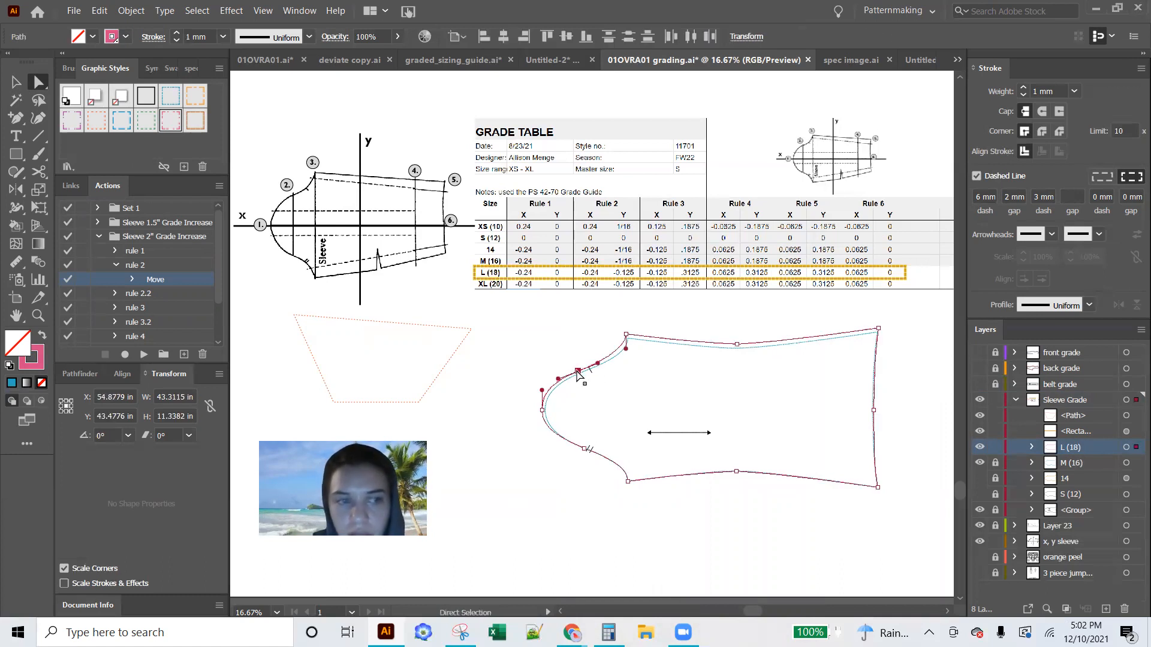
Expand rule 2.2 in the Sleeve 2" Grade Increase set to reach its recorded Move
left_click(136, 294)
left_click(114, 294)
double_click(151, 310)
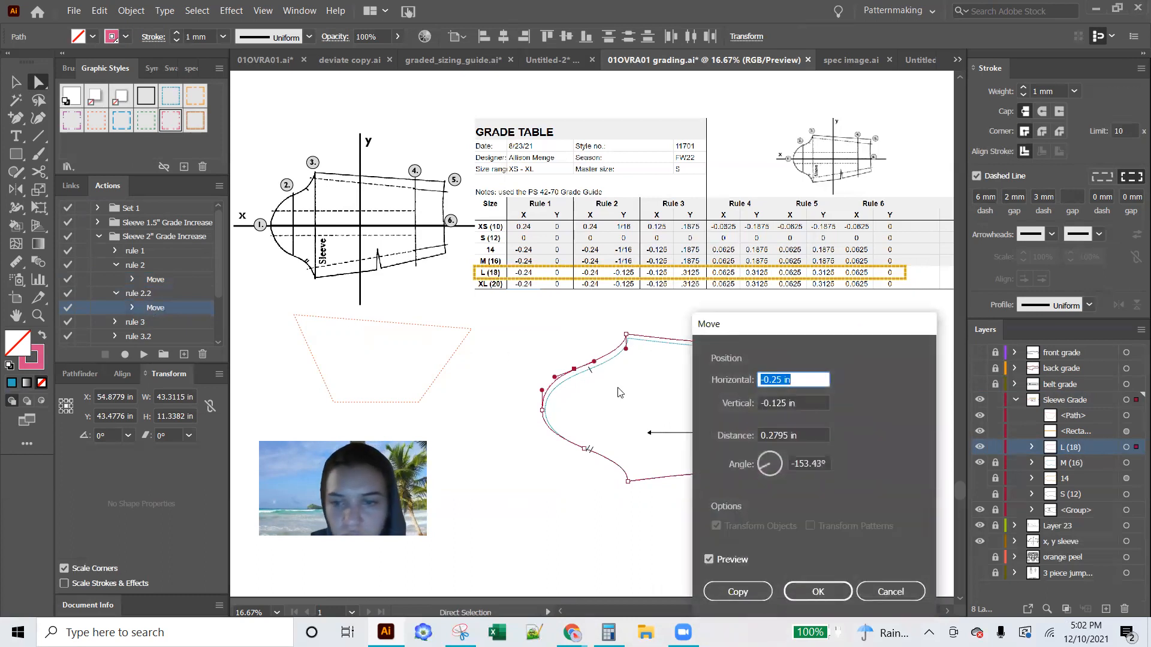
left_click(764, 403)
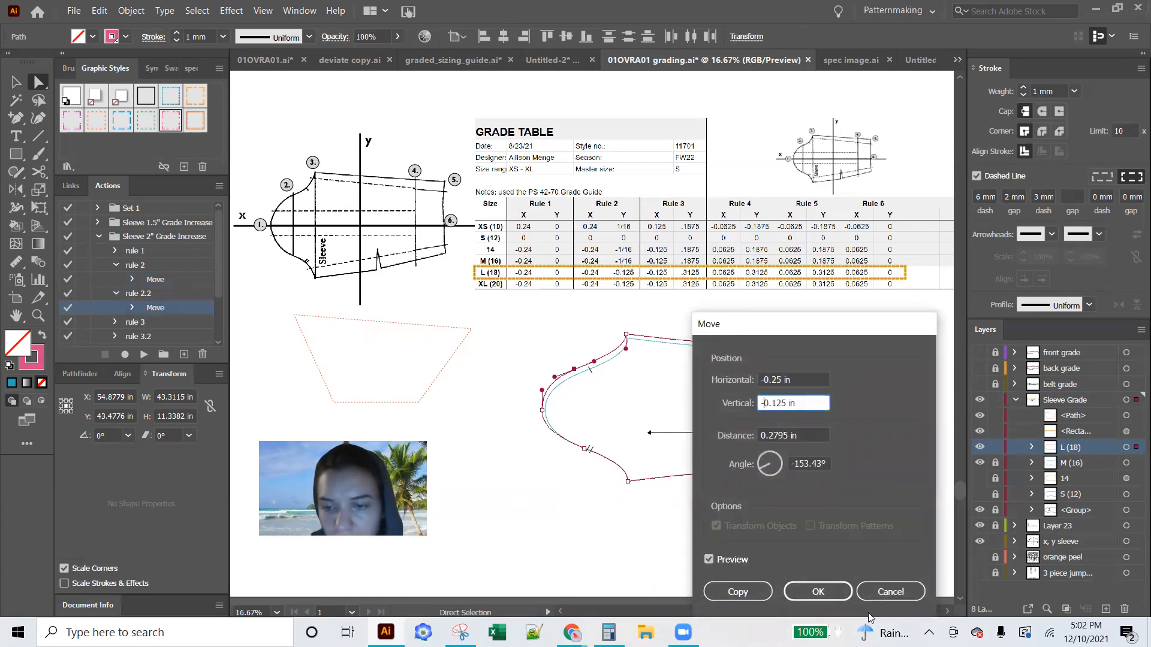
left_click(890, 592)
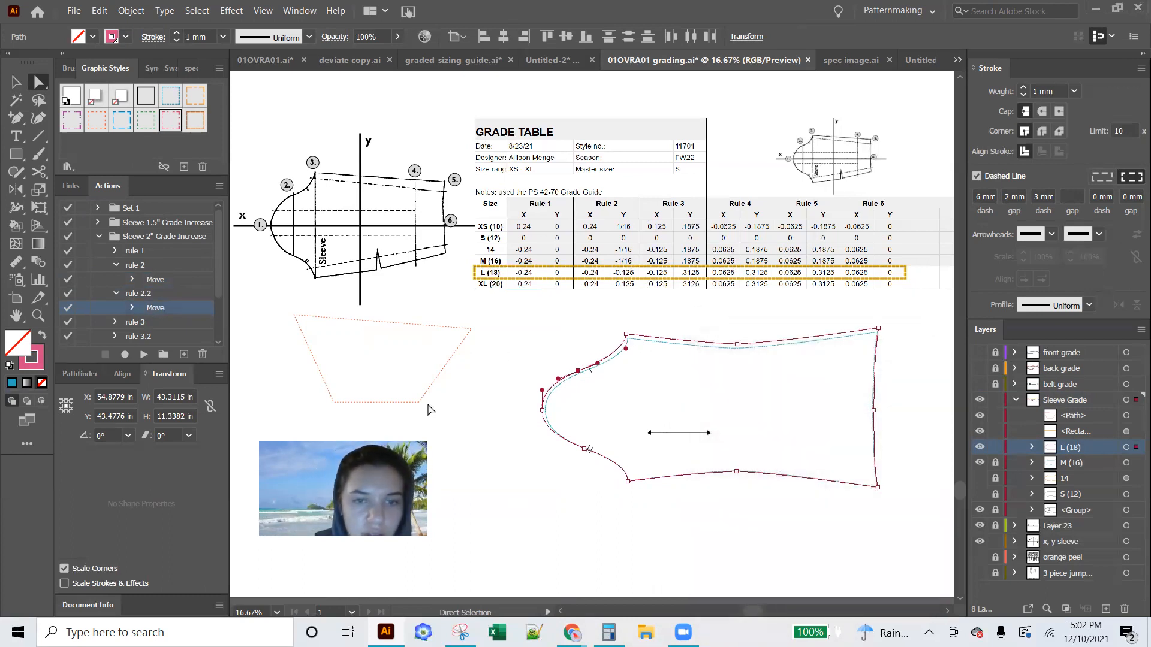
Select the upper-left corner of the orange dashed shape and set the vertical offset of rule 2.2's recorded Move to 0.125 in
left_click(294, 316)
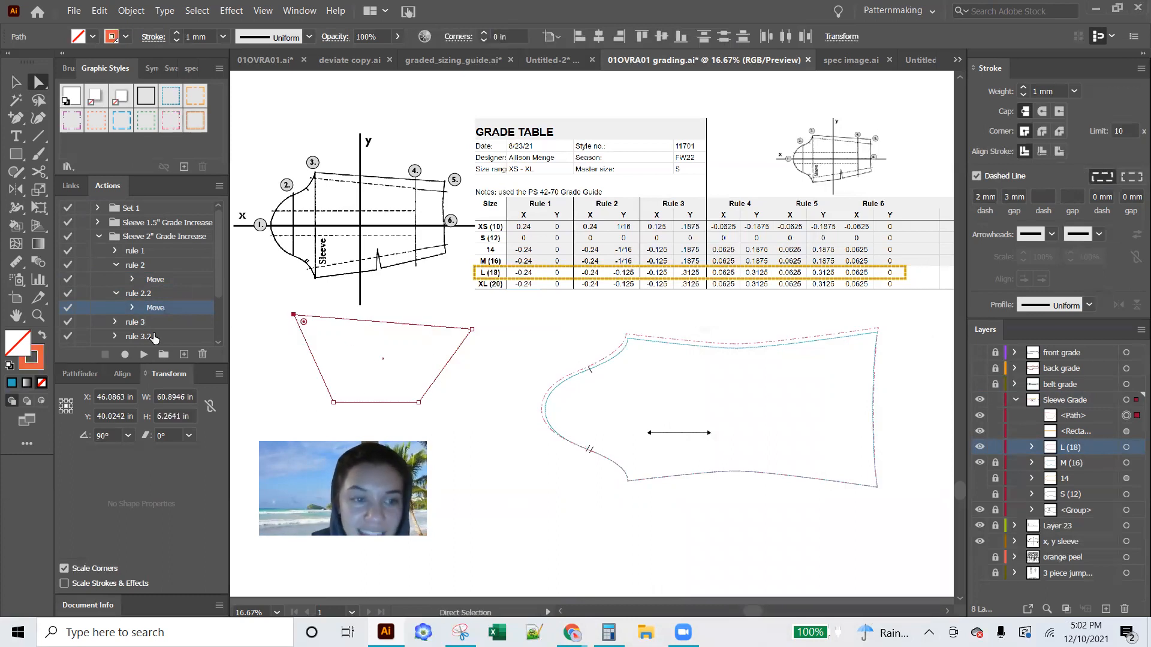
double_click(154, 308)
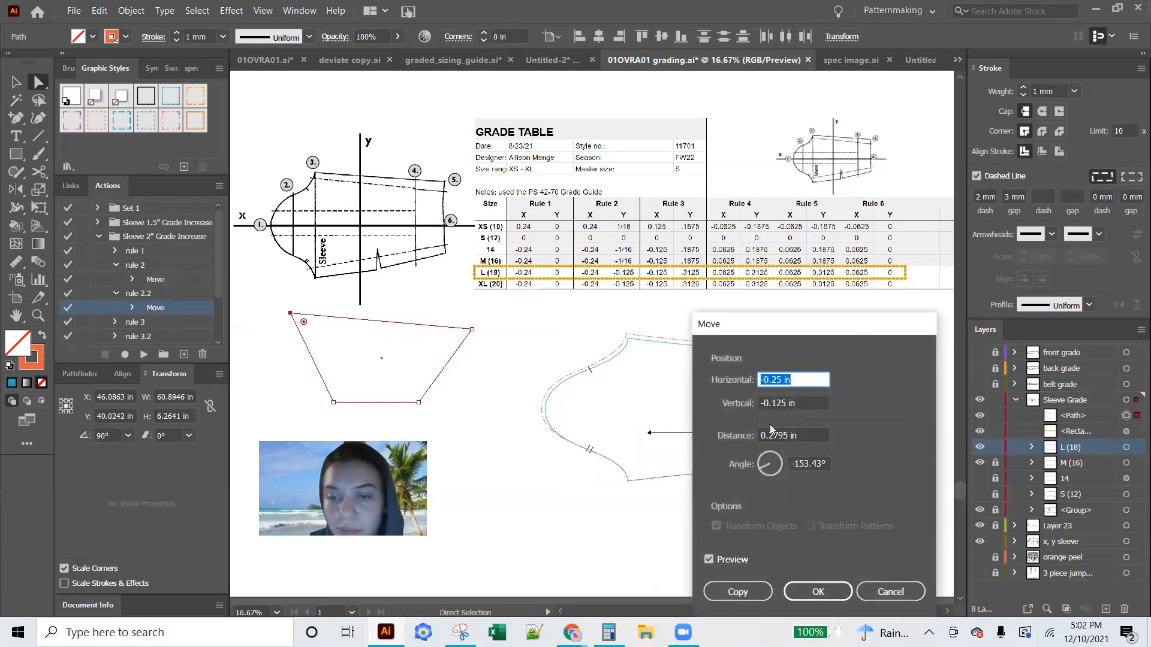
left_click(761, 403)
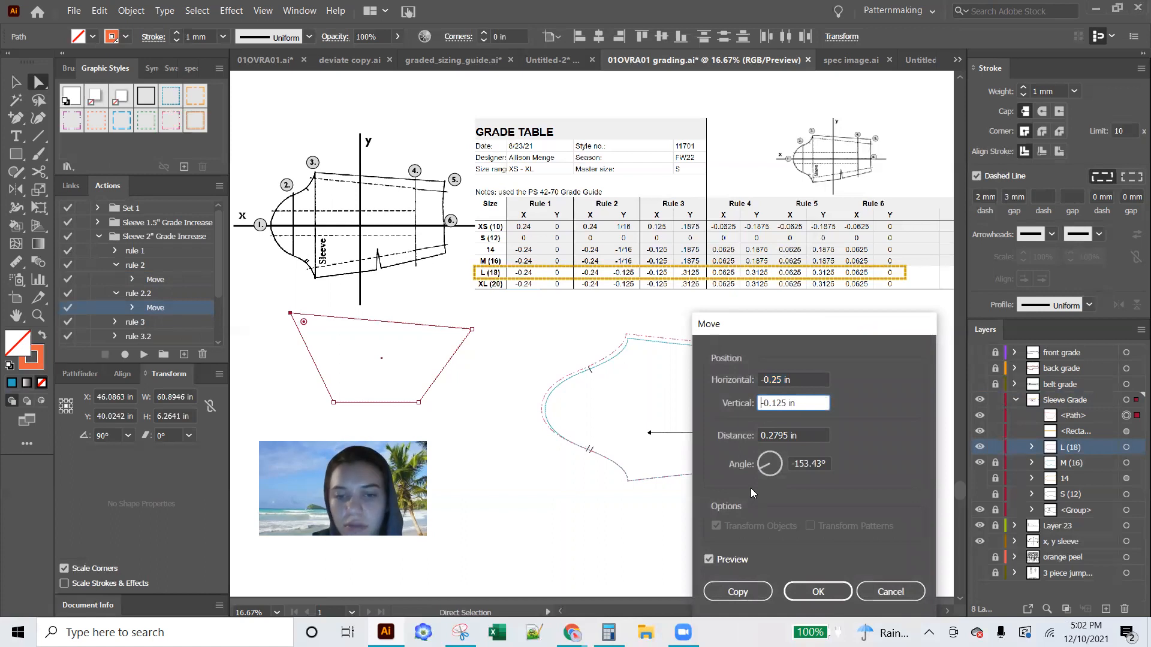
key("Delete")
left_click(816, 592)
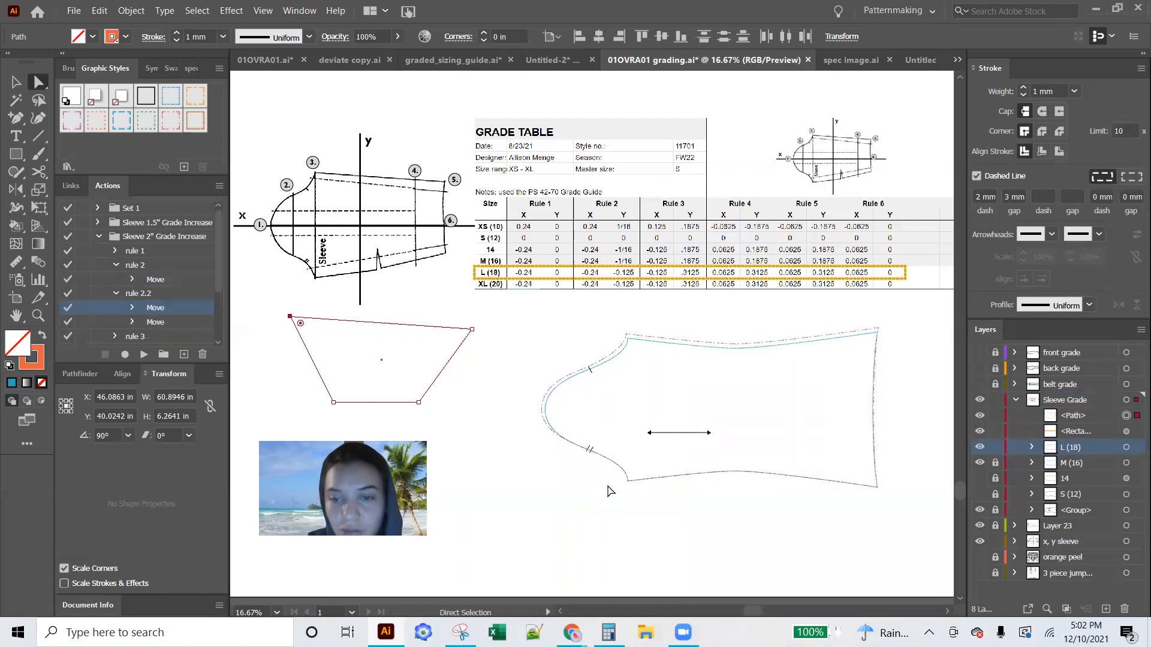
left_click(154, 284)
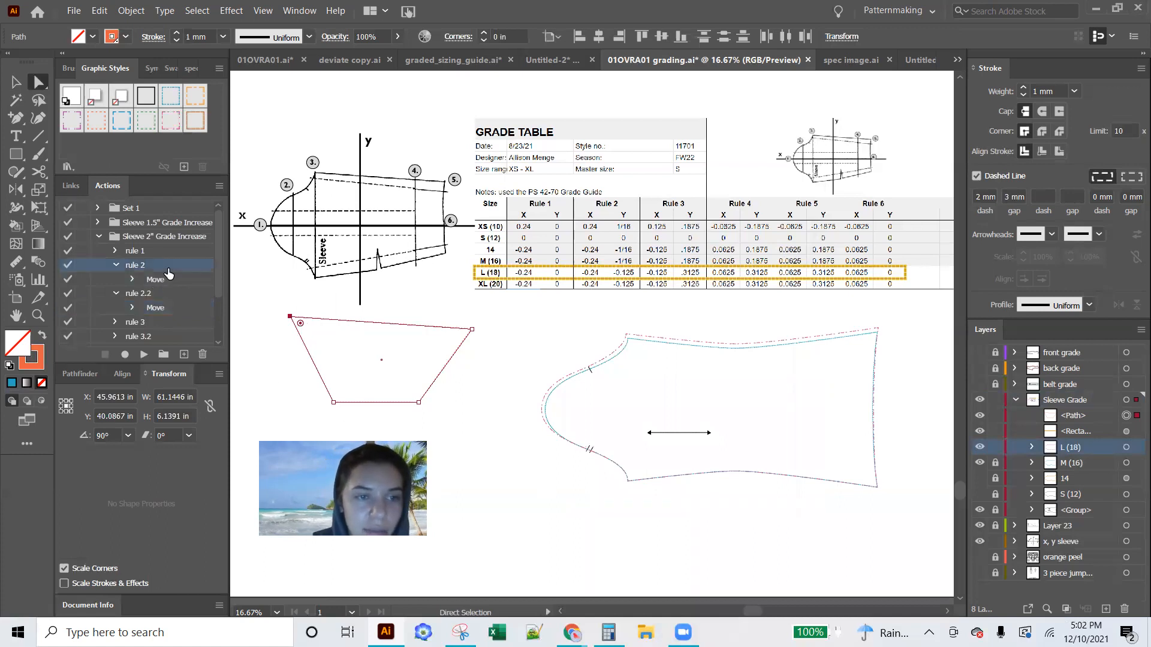
Play rule 2.2 on the lower cap notch point of the sleeve and deselect the path
left_click(584, 448)
left_click(143, 295)
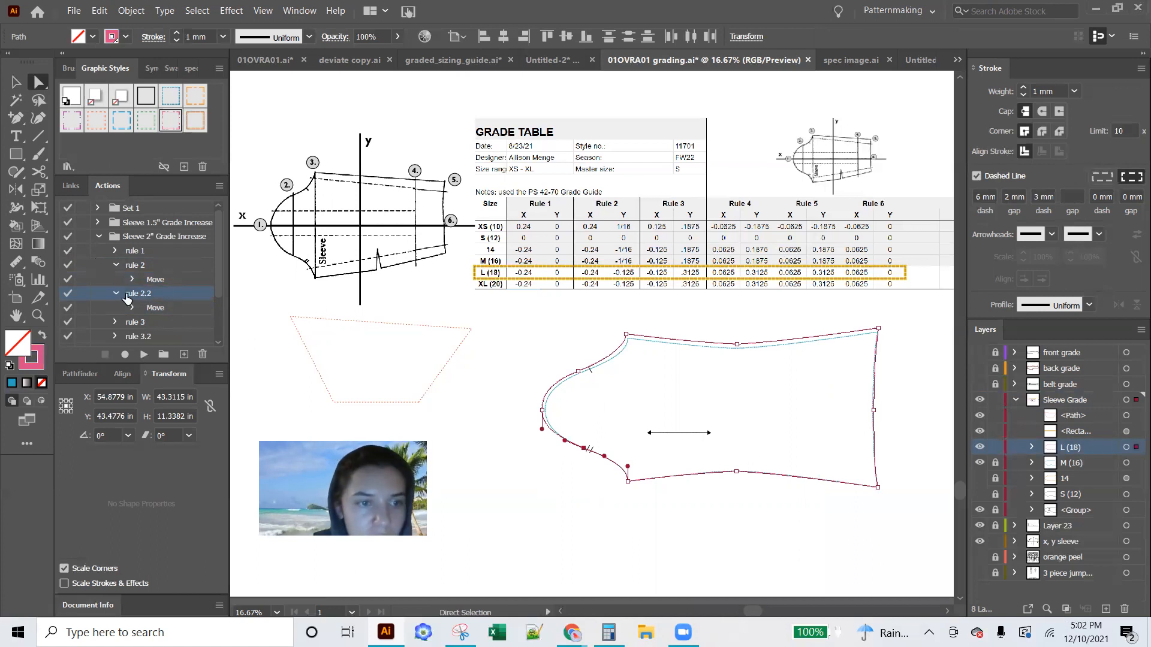
left_click(144, 355)
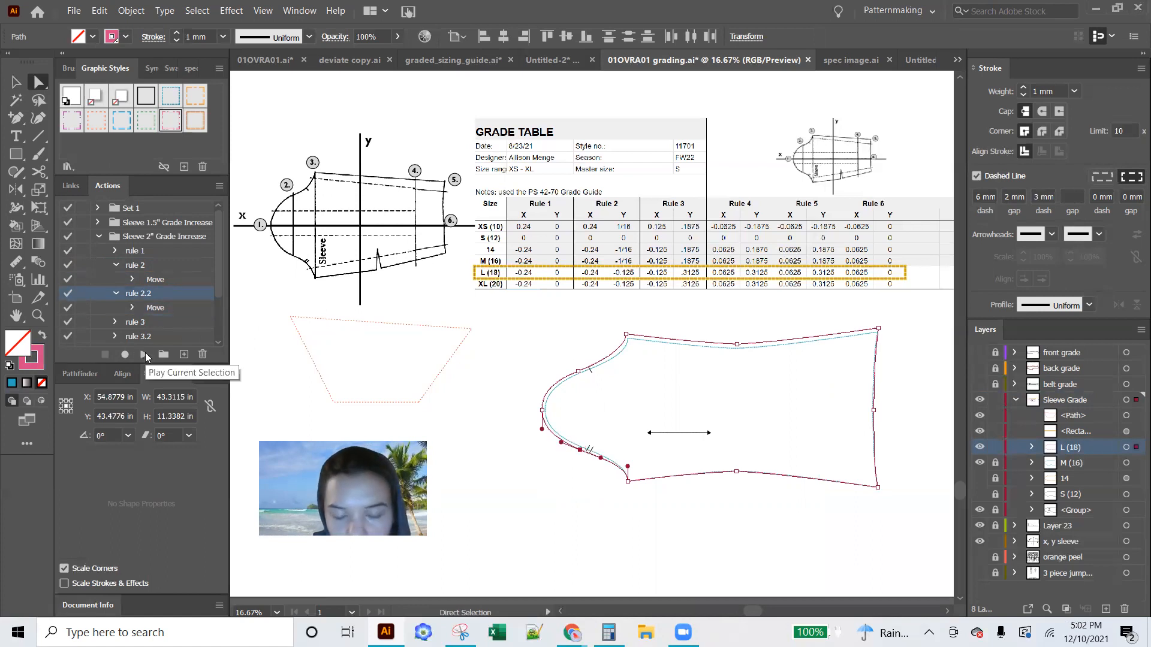
left_click(540, 469)
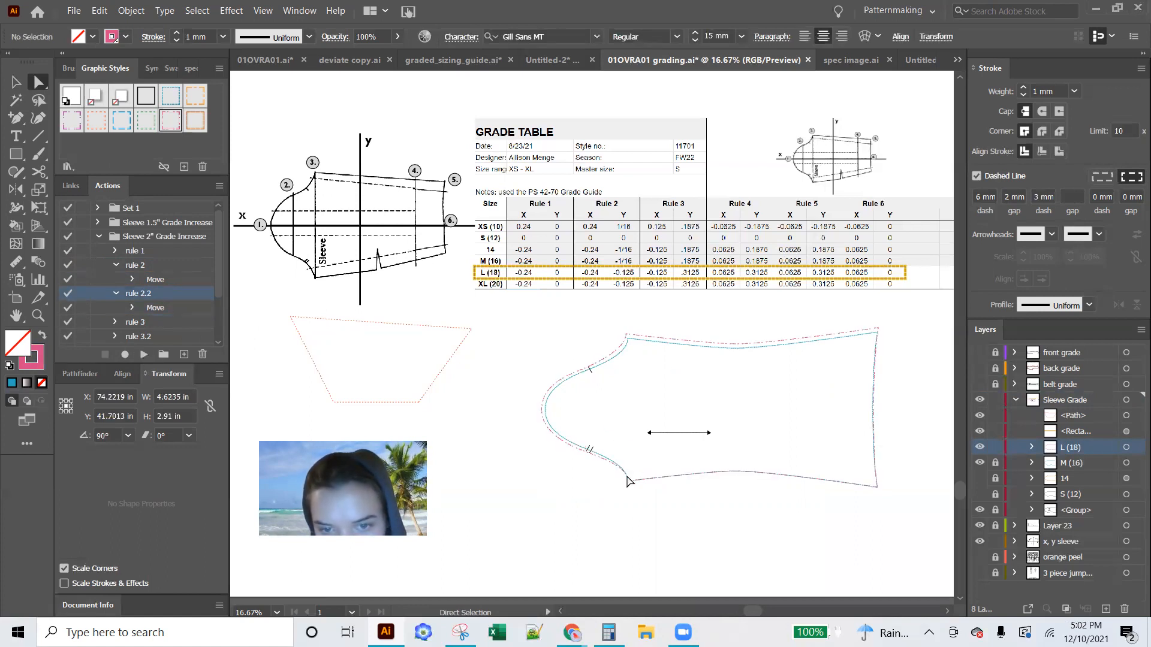
Turn Button Mode back on for the actions and play rule 5.2 on the lower wrist corner
left_click(219, 185)
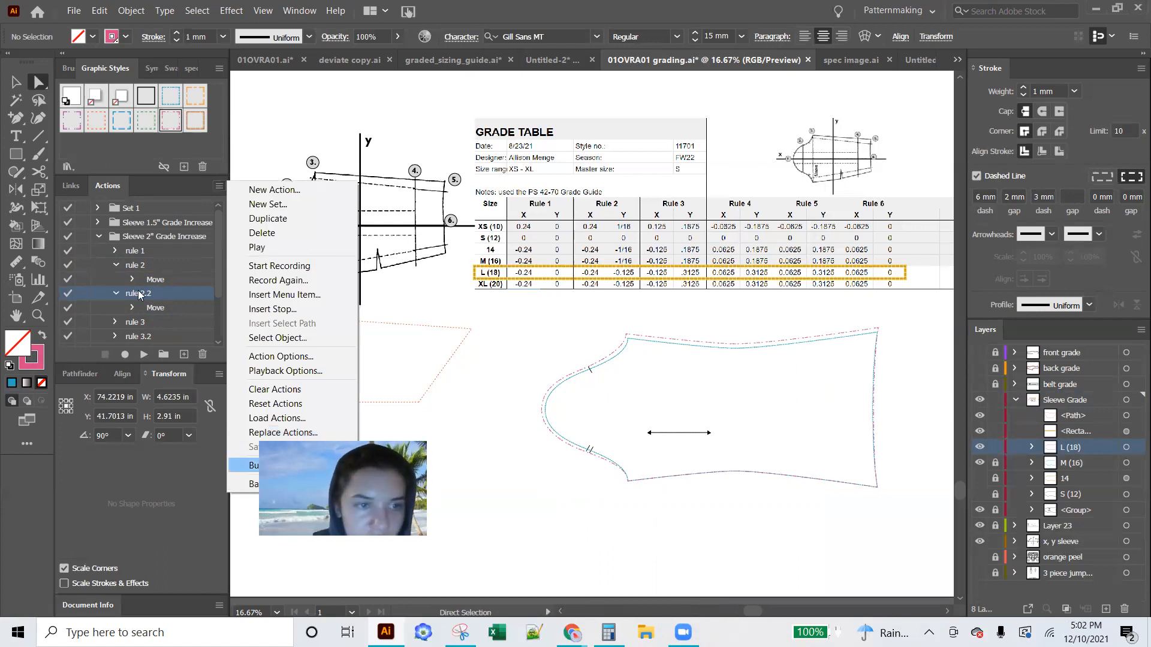
left_click(264, 466)
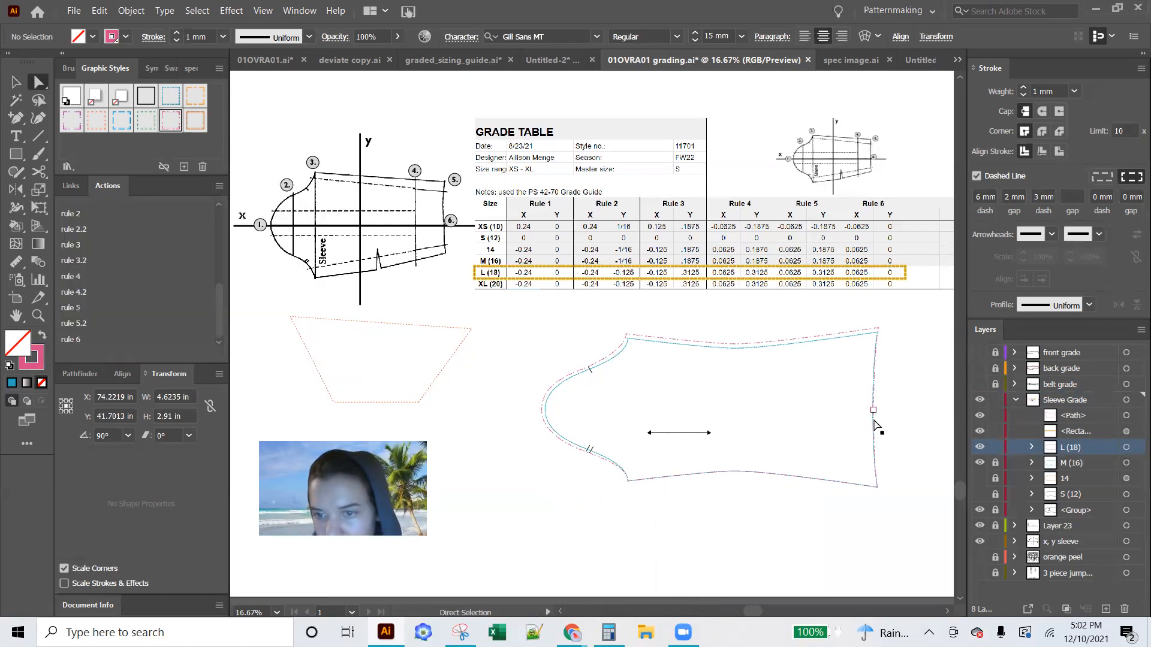
left_click(877, 488)
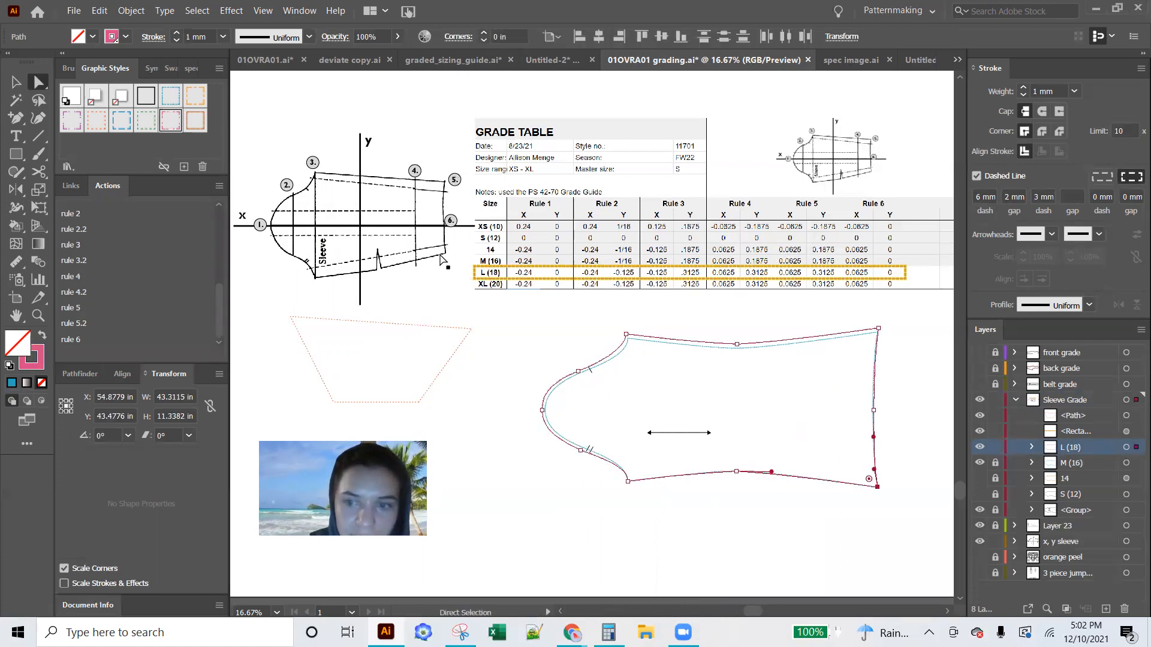
left_click(76, 323)
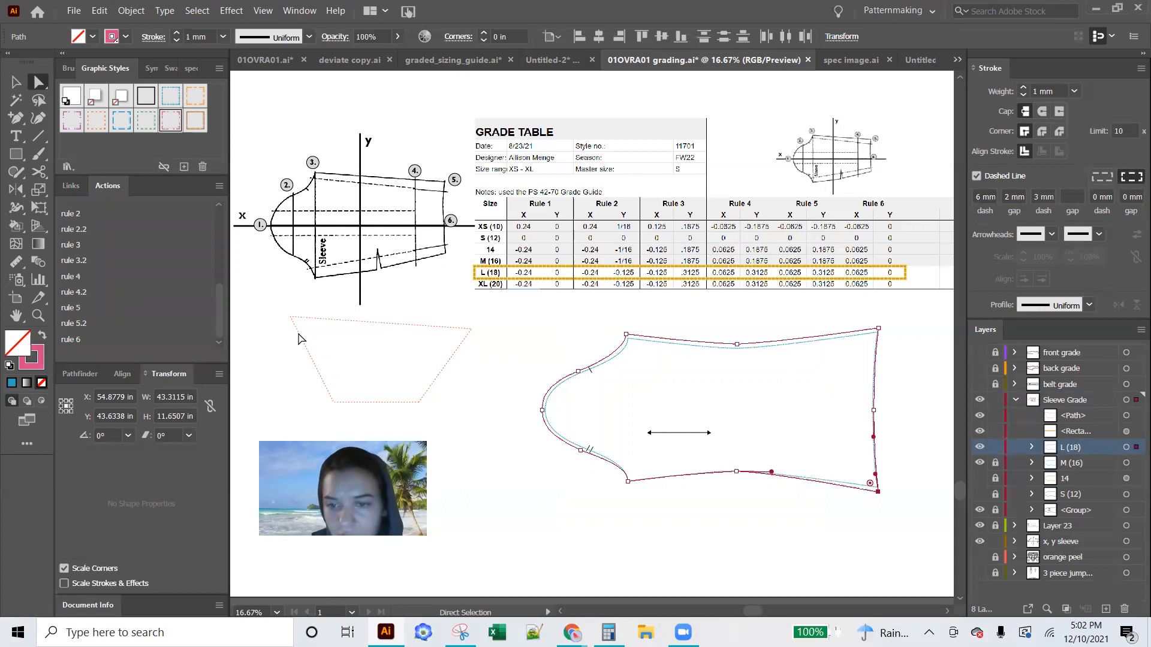
Play rule 4.2 on the middle point of the sleeve's lower edge and rule 3.2 on the lower underarm corner
left_click(737, 471)
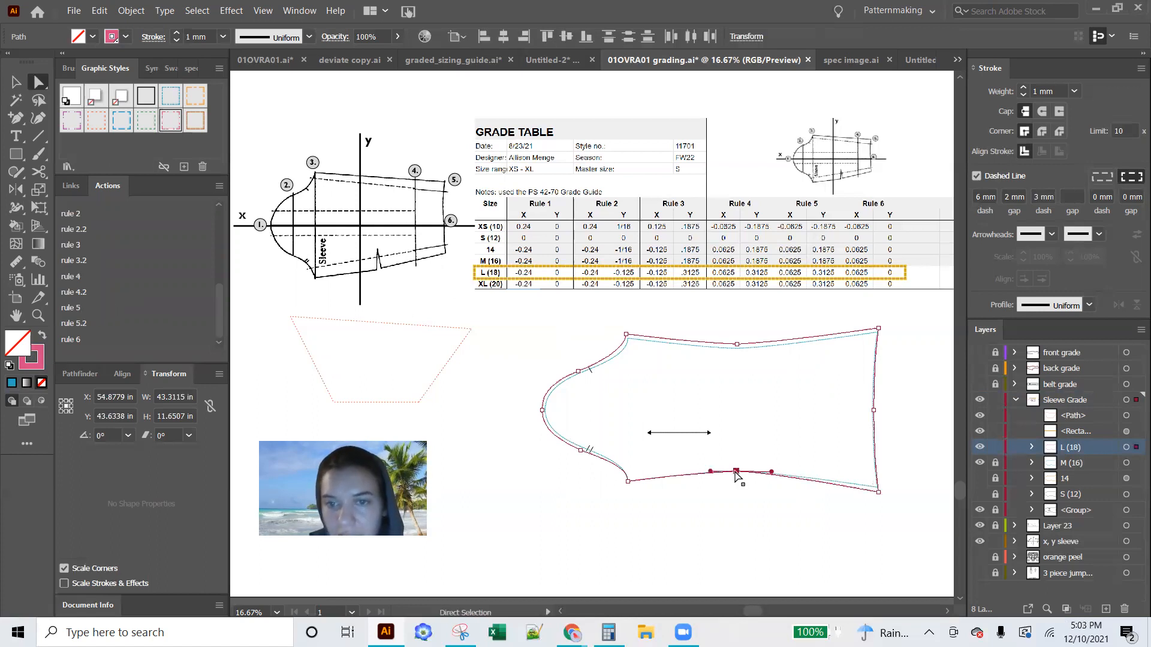
left_click(81, 292)
left_click(628, 482)
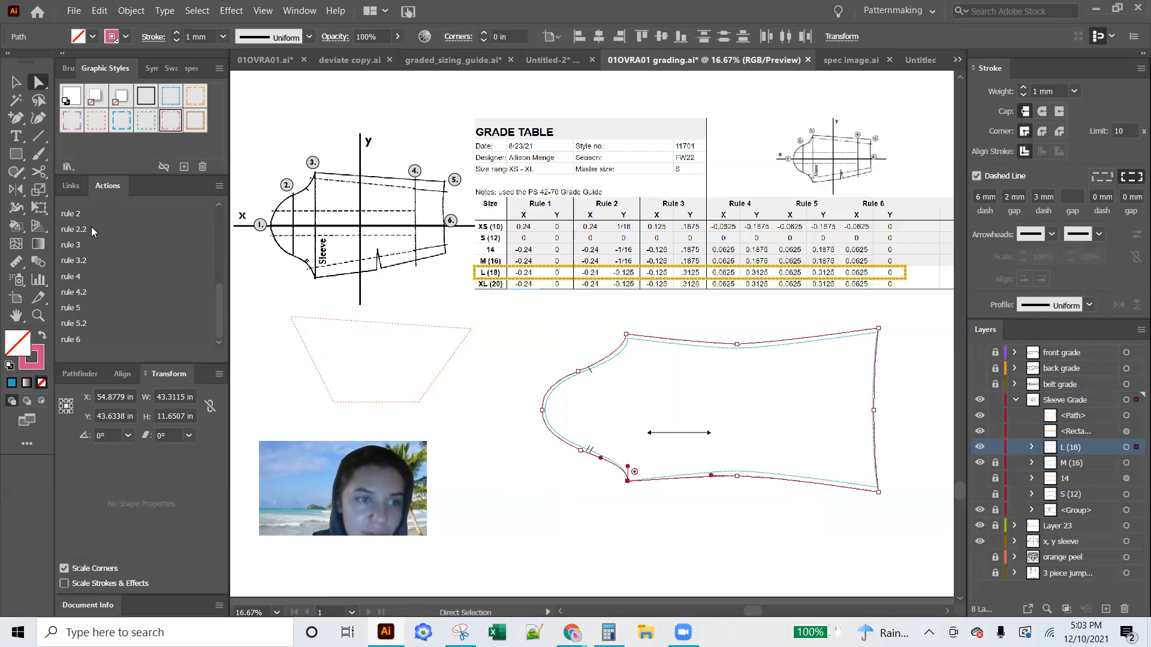
left_click(81, 260)
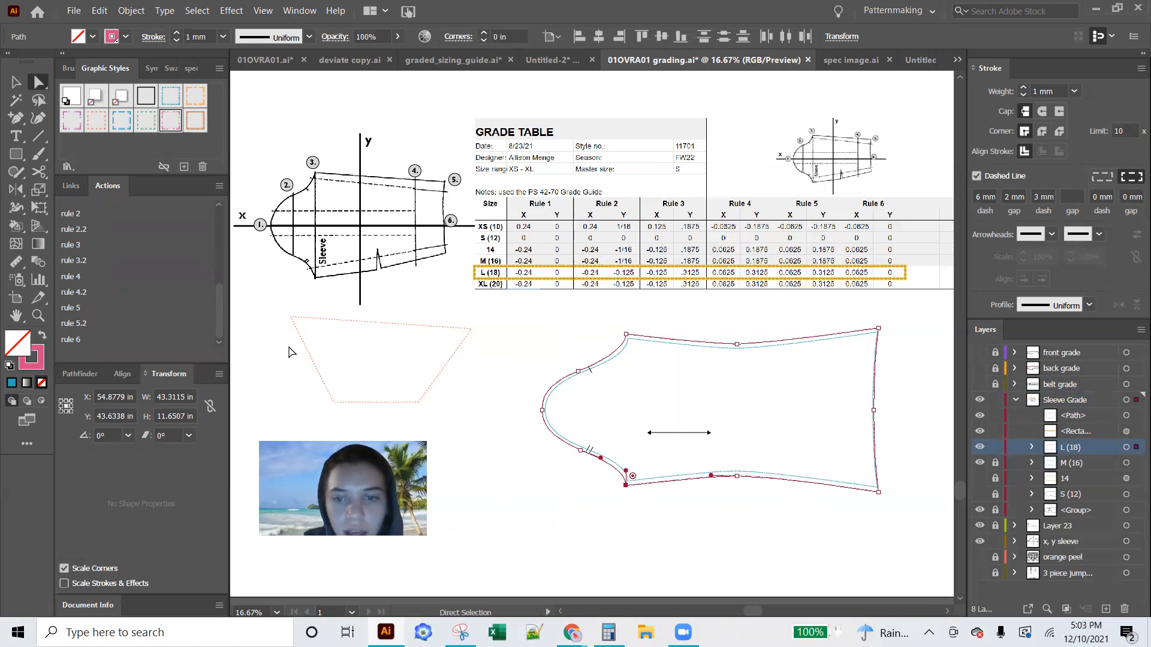
left_click(530, 471)
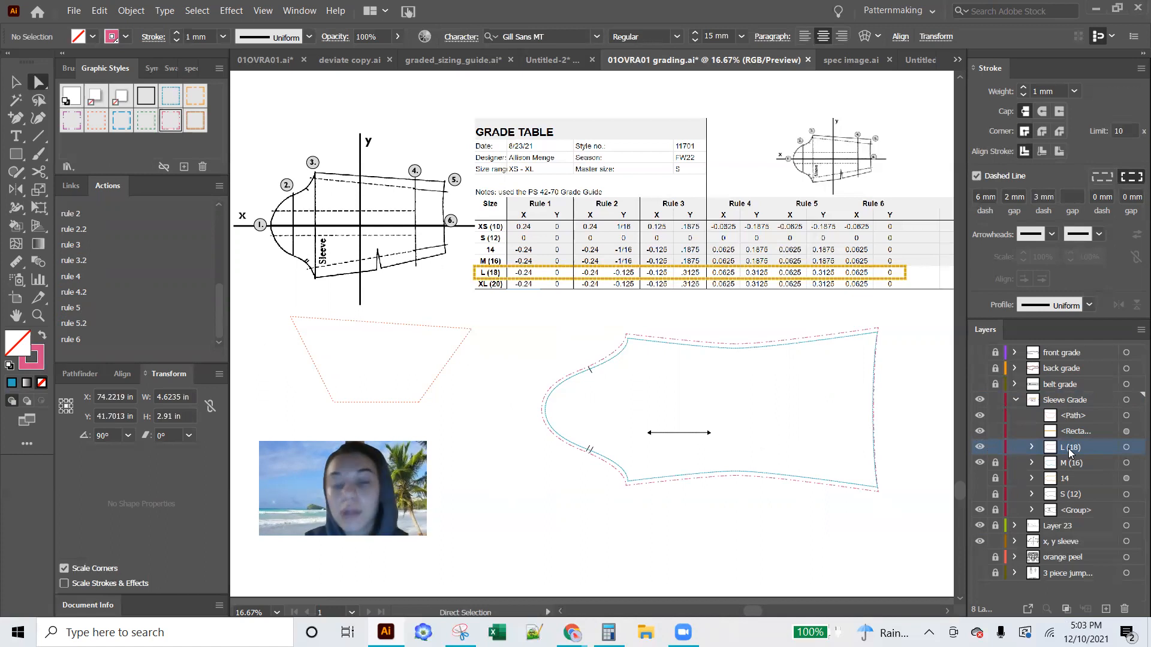
Duplicate the L (18) layer, lock the original and rename the copy XL (20)
left_click_drag(1068, 449, 1106, 609)
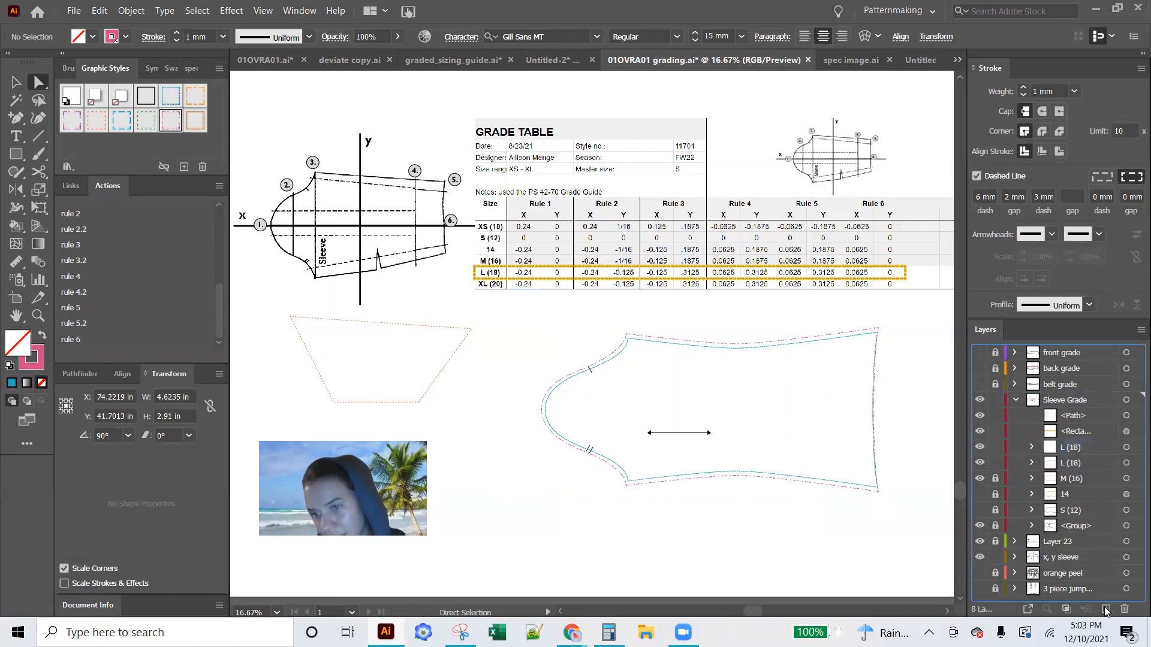
left_click(995, 463)
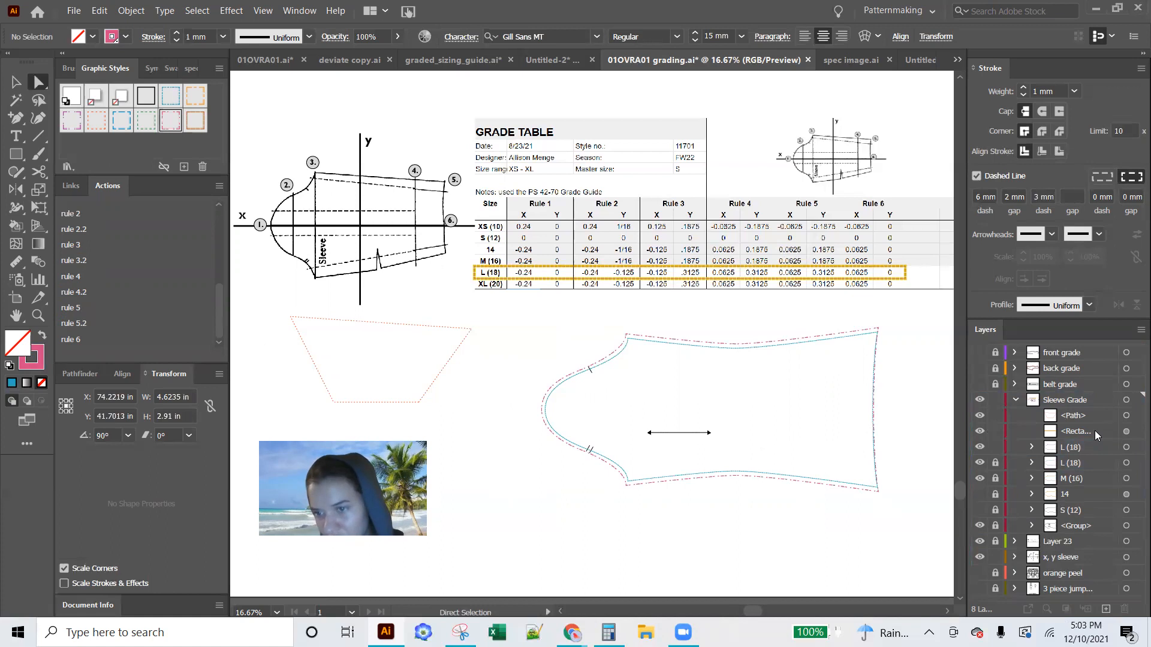
double_click(1065, 449)
left_click(1066, 447)
key("ctrl+a")
type("xl")
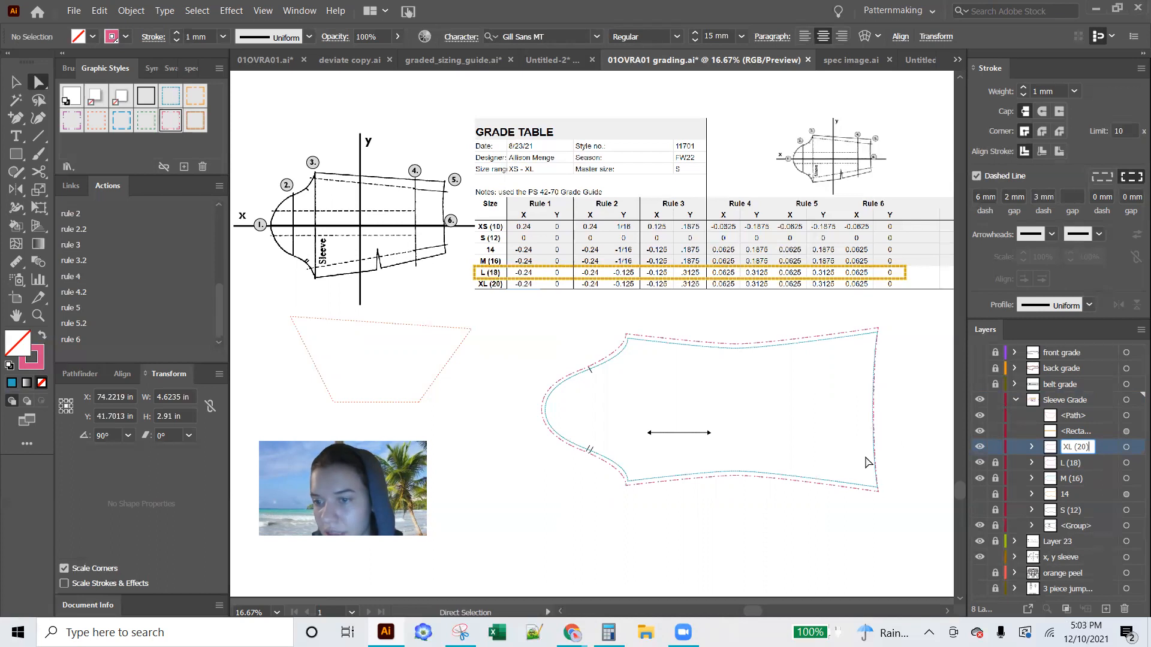
key("Return")
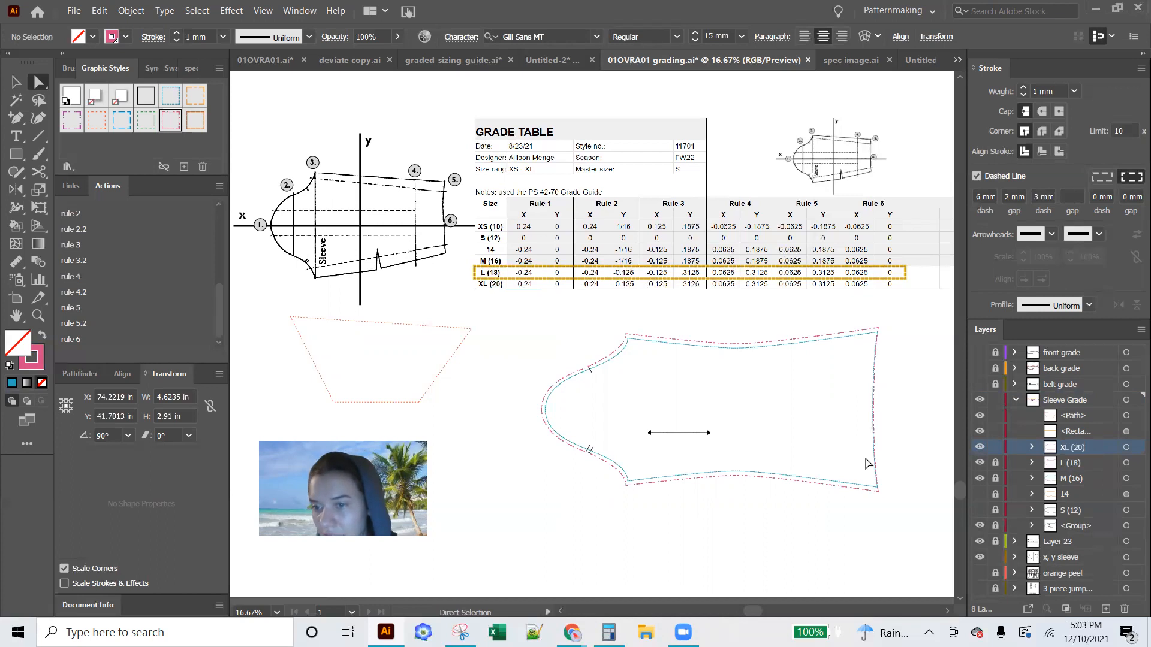
Apply the green dashed graphic style to the XL (20) sleeve and play rule 1 on its sleeve cap point
left_click(542, 412)
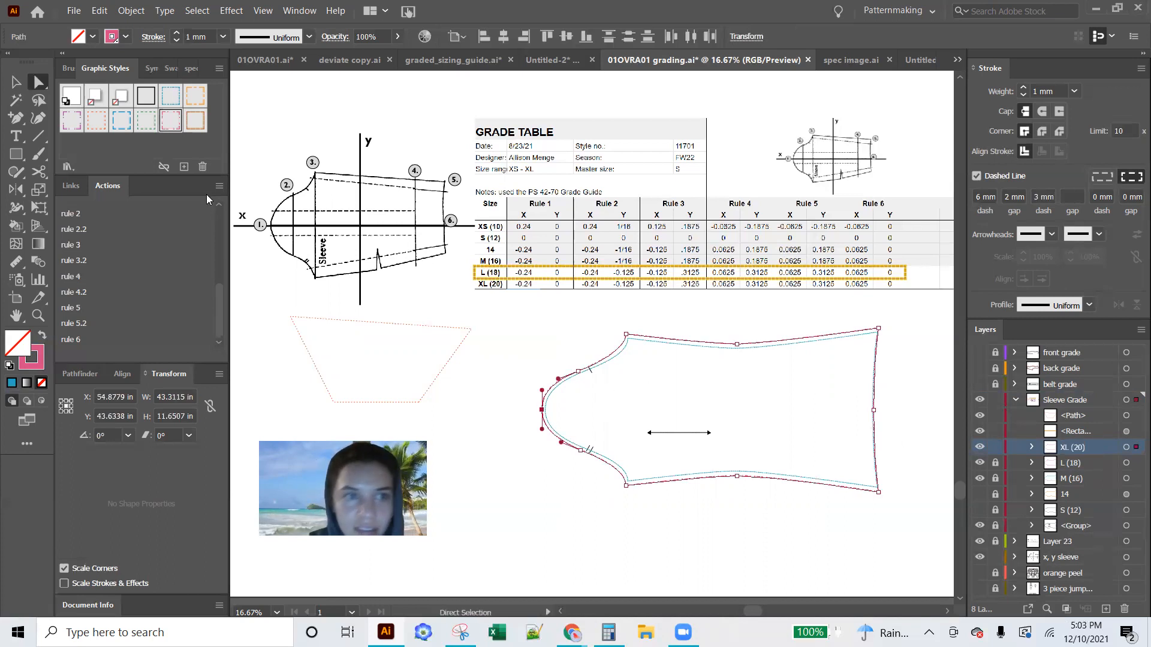
left_click(144, 120)
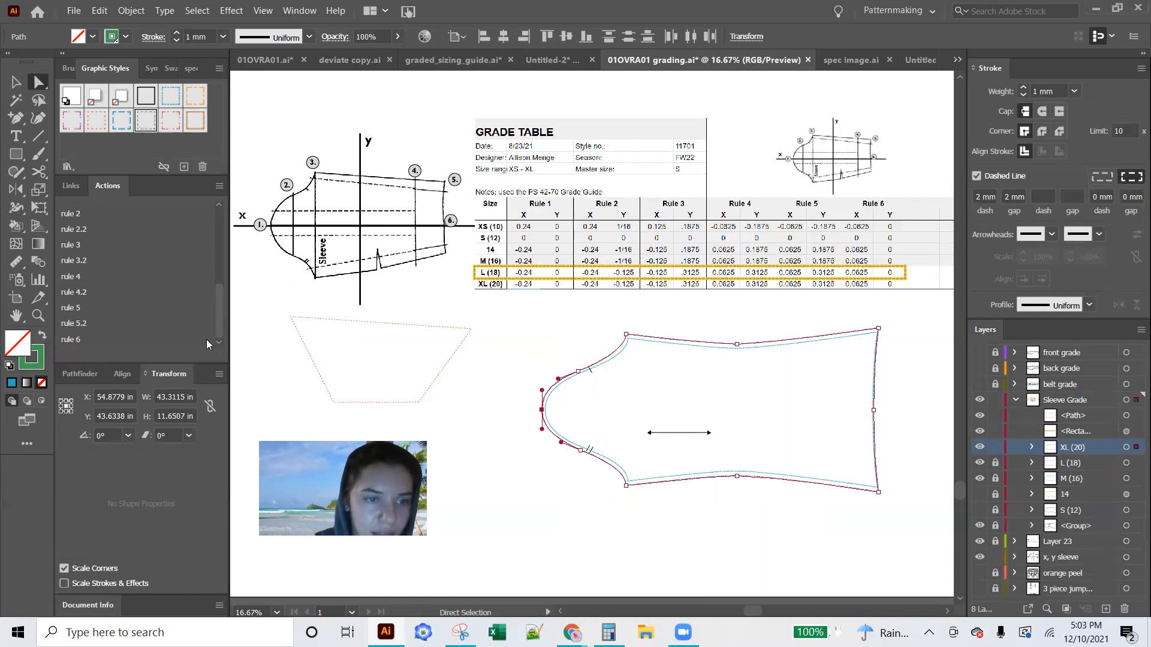
scroll(221, 314, "up", 1)
left_click(75, 213)
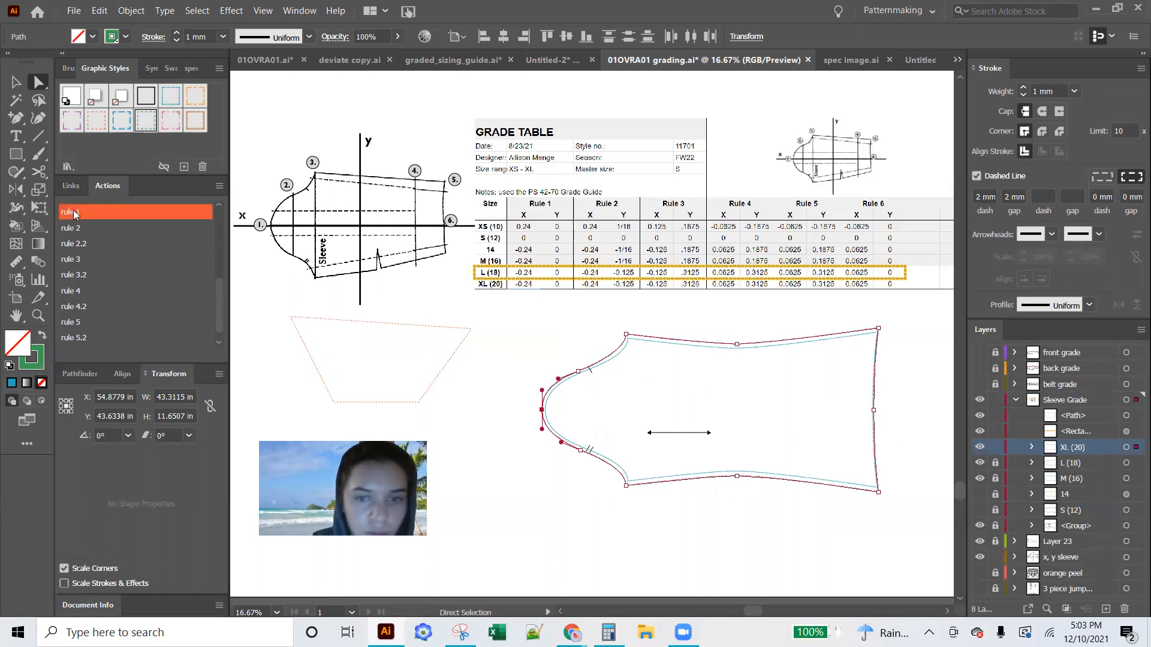
Play rule 2 on the upper cap notch point and rule 3 on the upper underarm corner
left_click(577, 371)
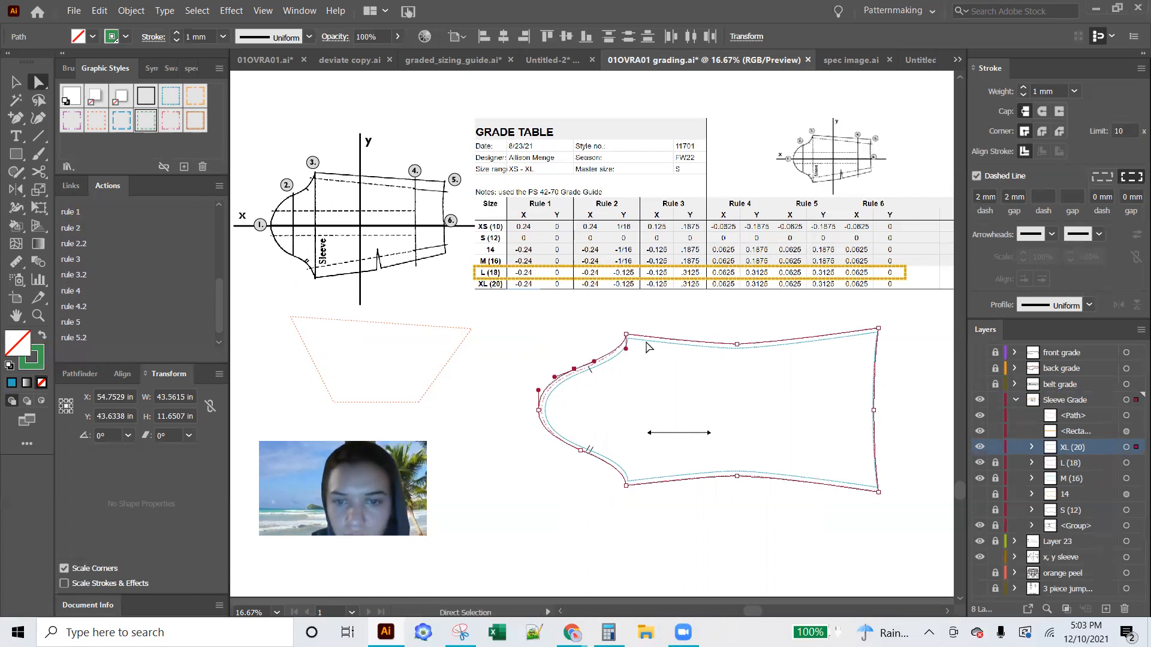
left_click(626, 334)
left_click(81, 262)
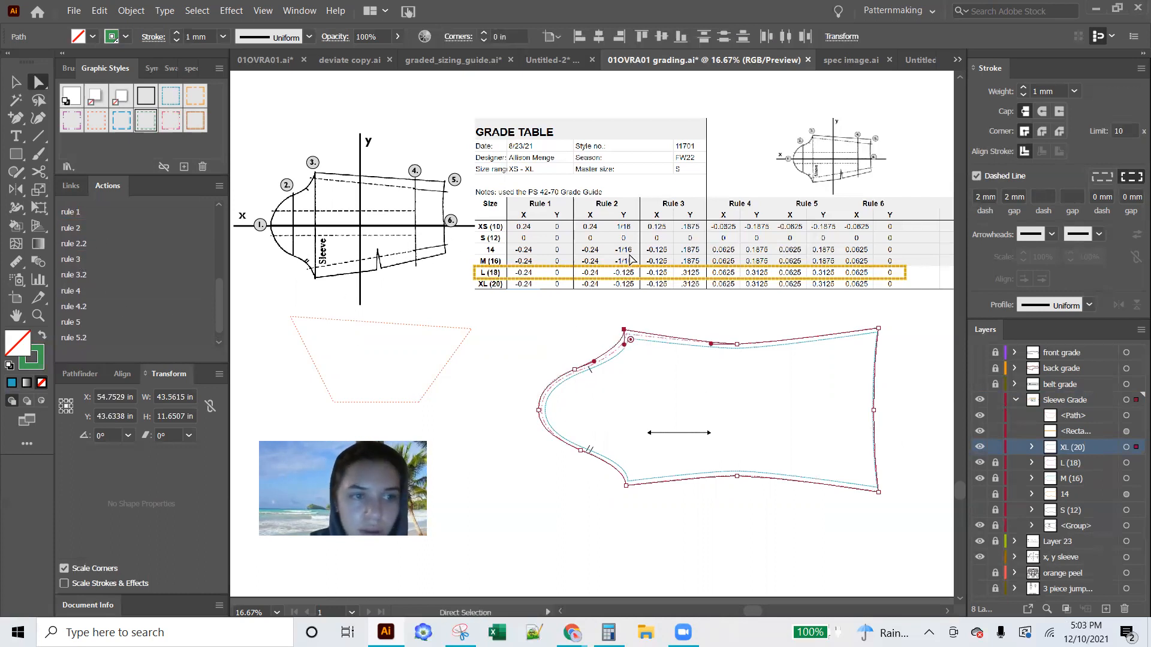
Play rule 4 on the middle point of the sleeve's upper edge and rule 5 on the upper wrist corner
left_click(736, 345)
left_click(70, 292)
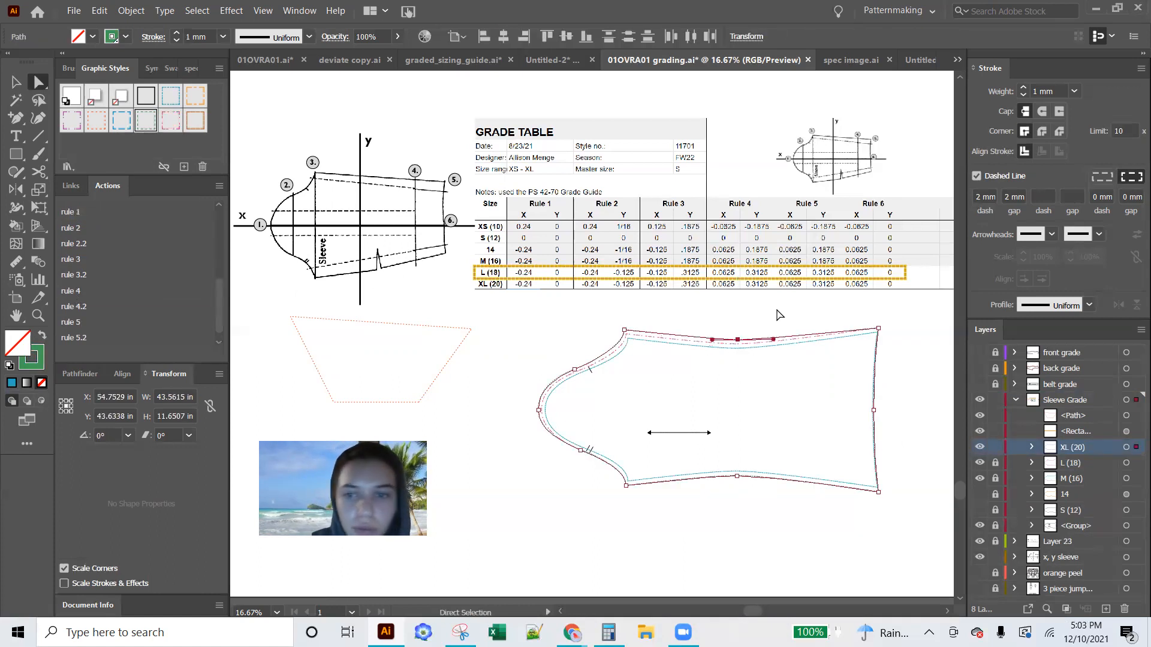
left_click(878, 328)
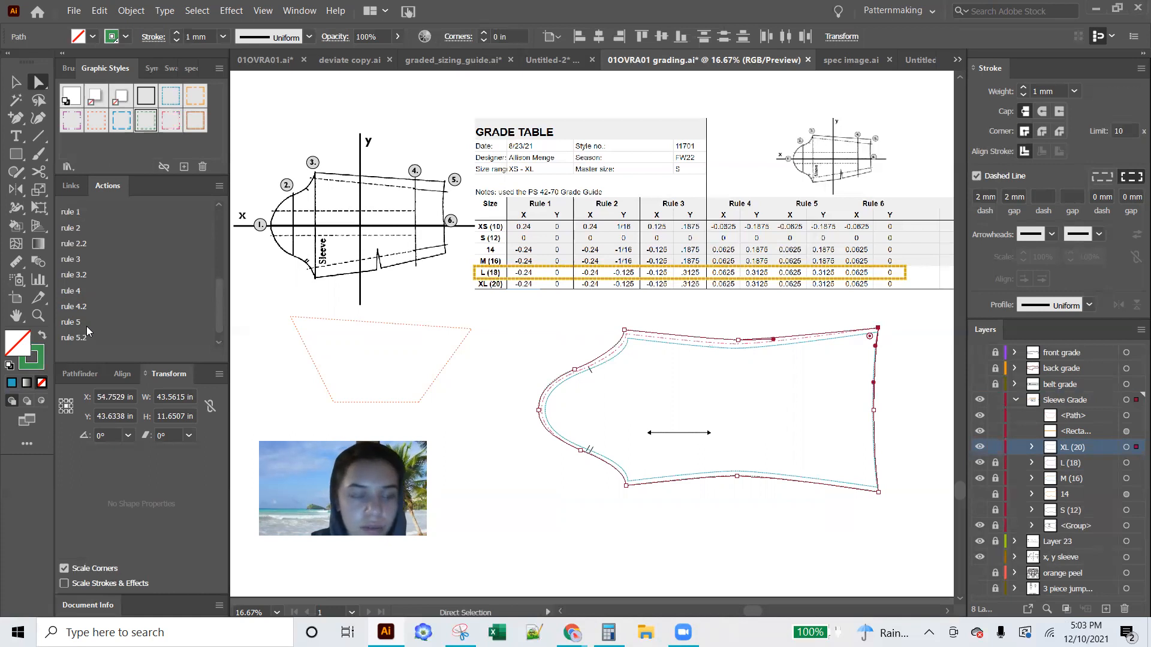
left_click(164, 325)
Play rule 6 on the middle point of the sleeve hem and rule 5.2 on the lower wrist corner
left_click(872, 412)
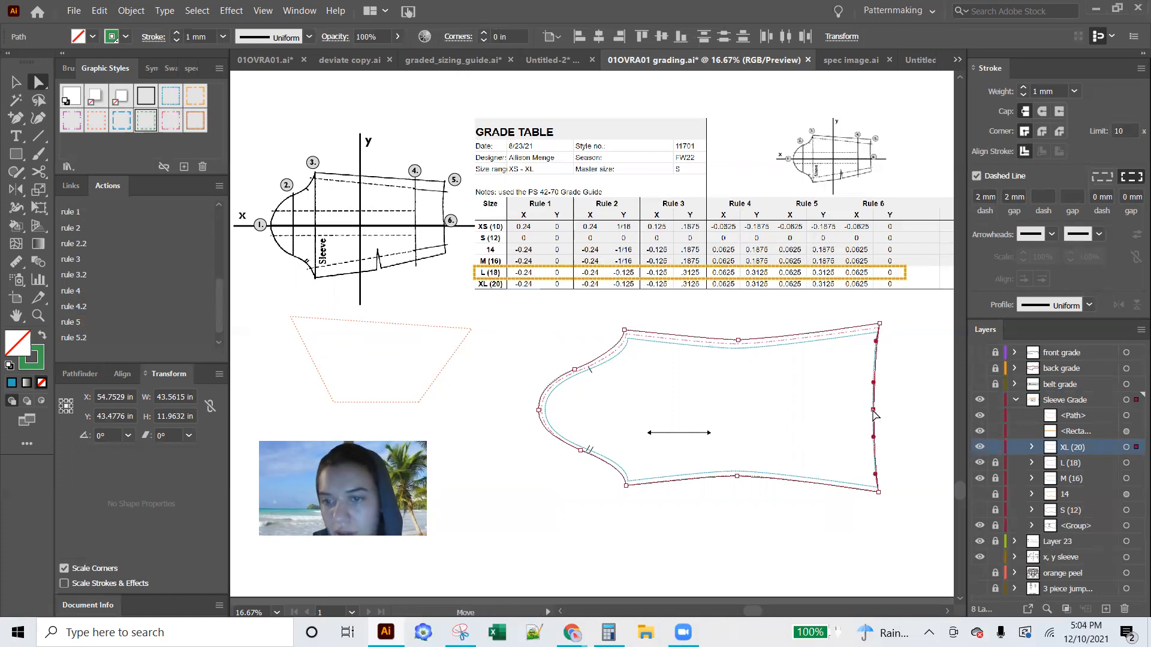
scroll(137, 306, "down", 1)
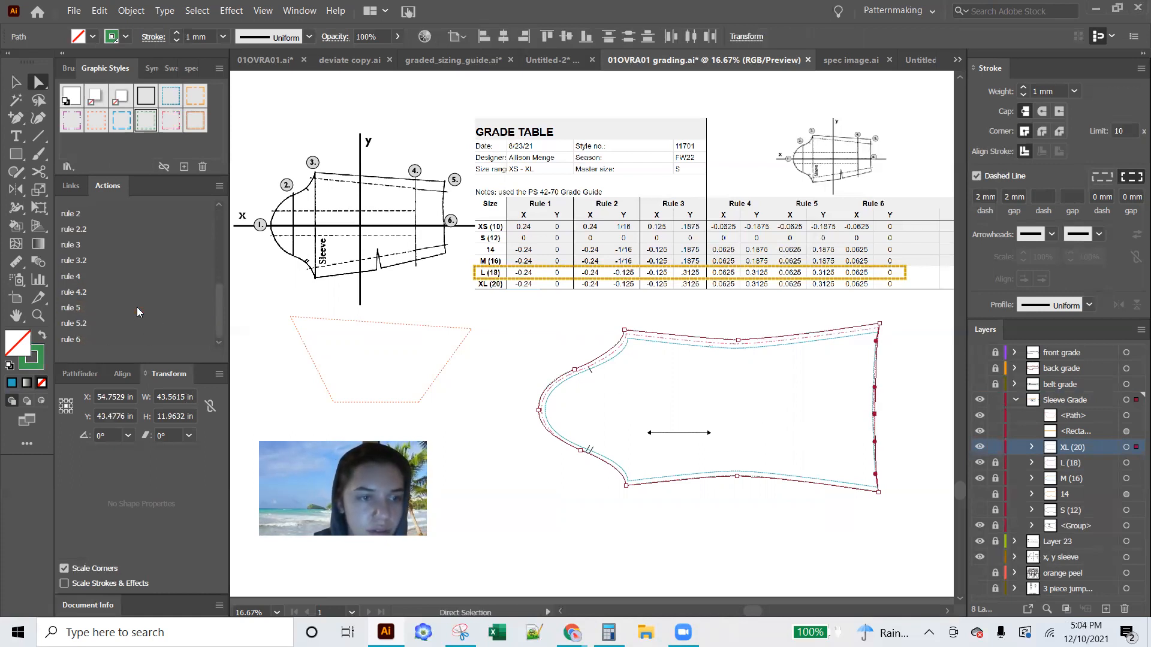
left_click(82, 340)
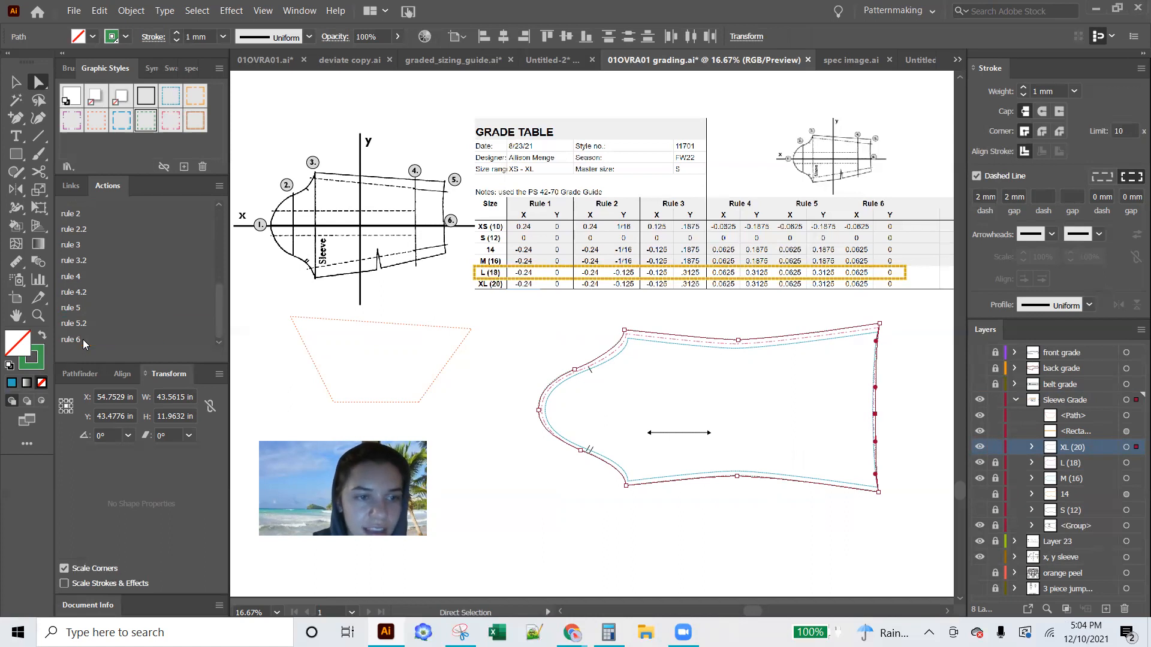
left_click(878, 491)
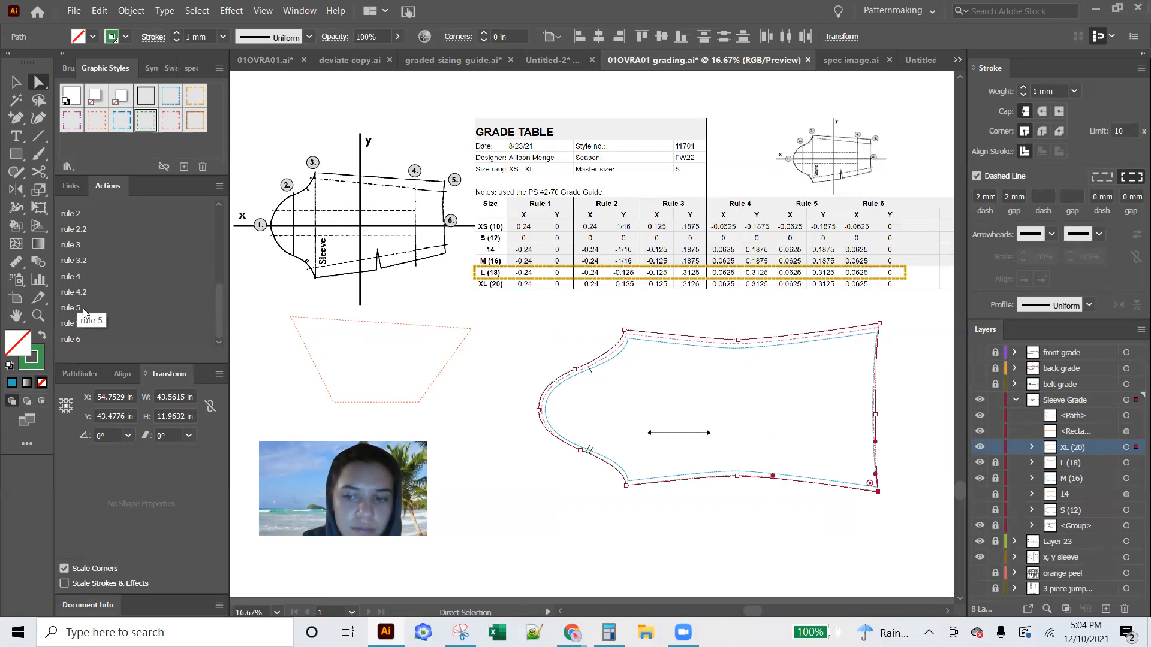
left_click(82, 327)
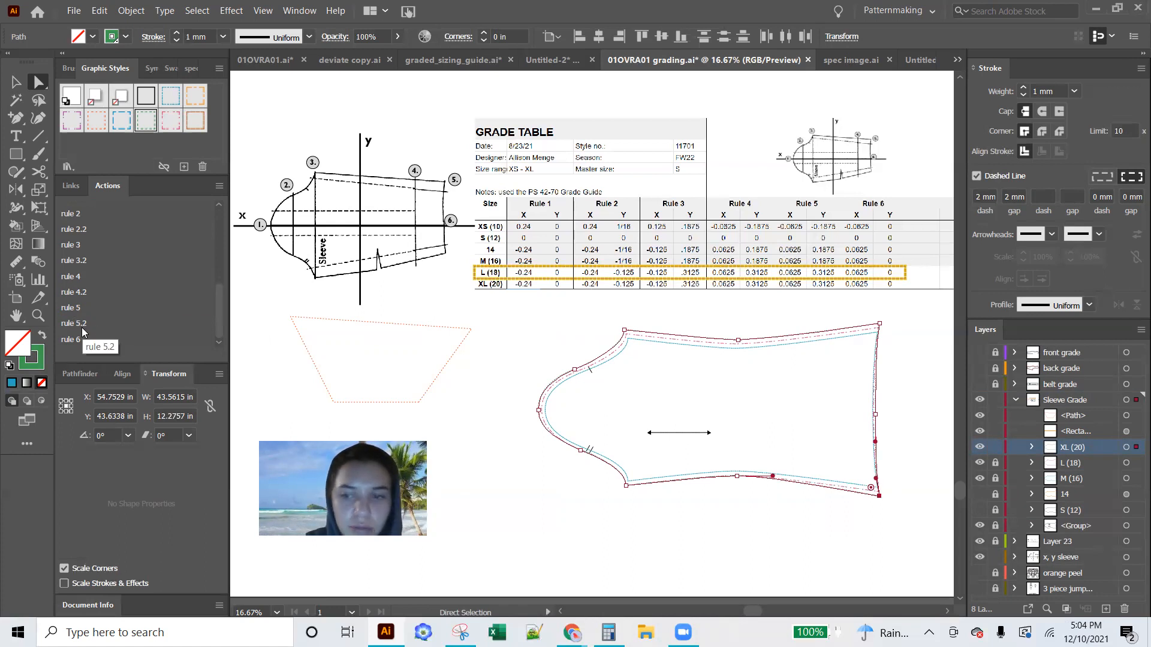
Play rule 4.2 on the middle point of the sleeve's lower edge and rule 3.2 on the lower underarm corner
left_click(737, 476)
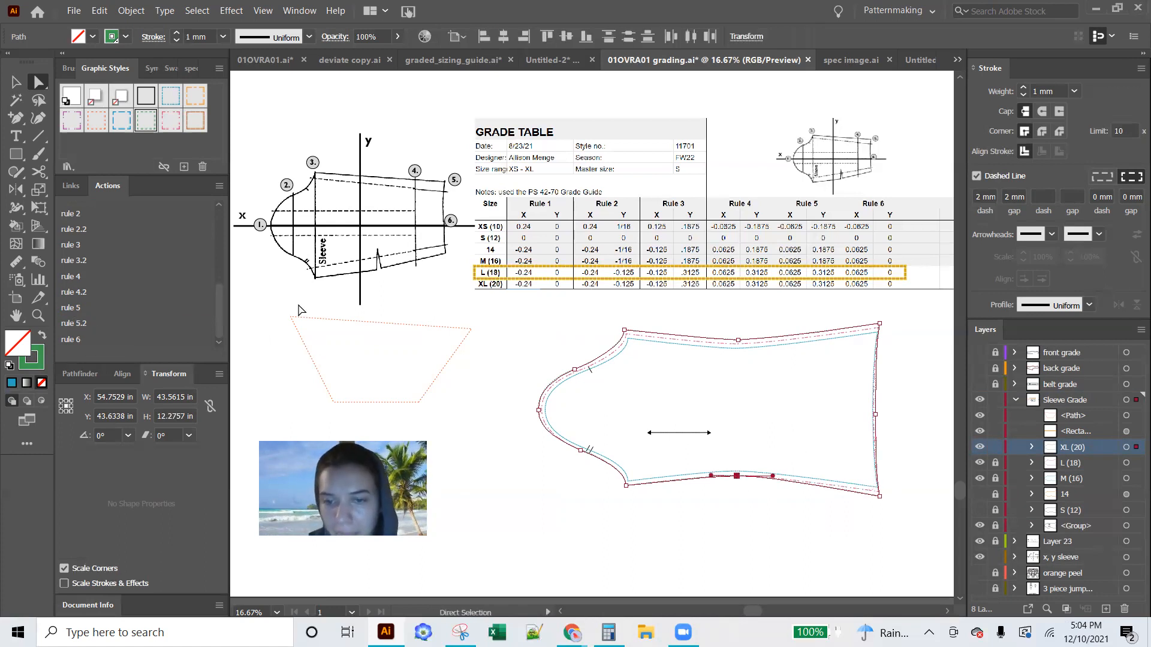
left_click(80, 295)
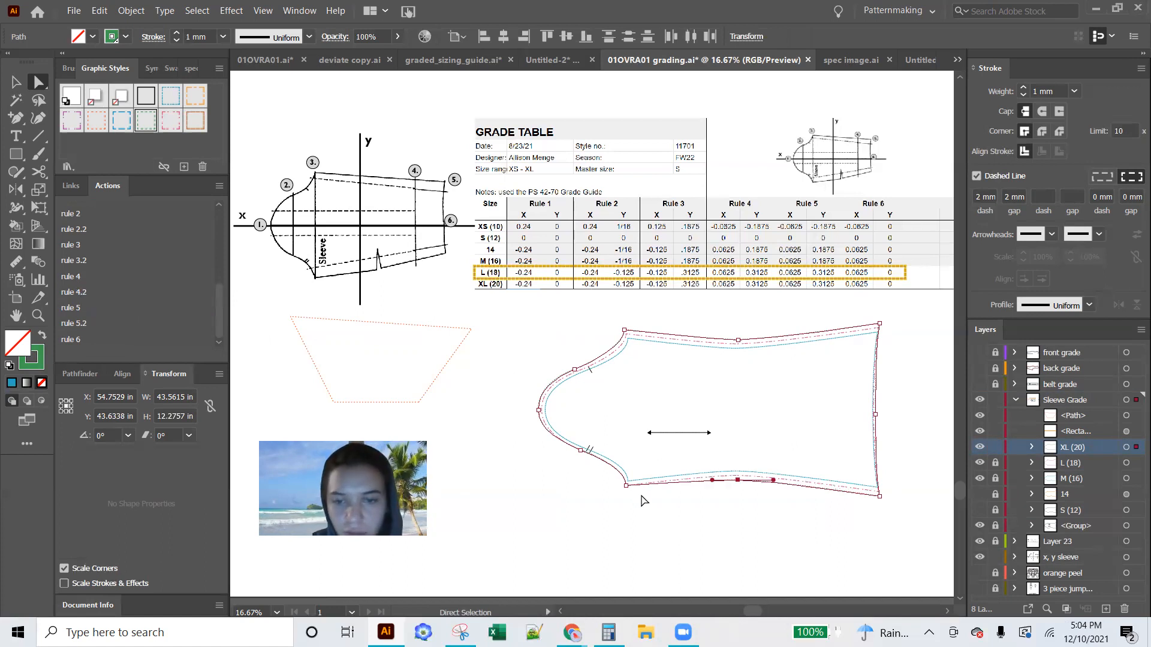
left_click(627, 484)
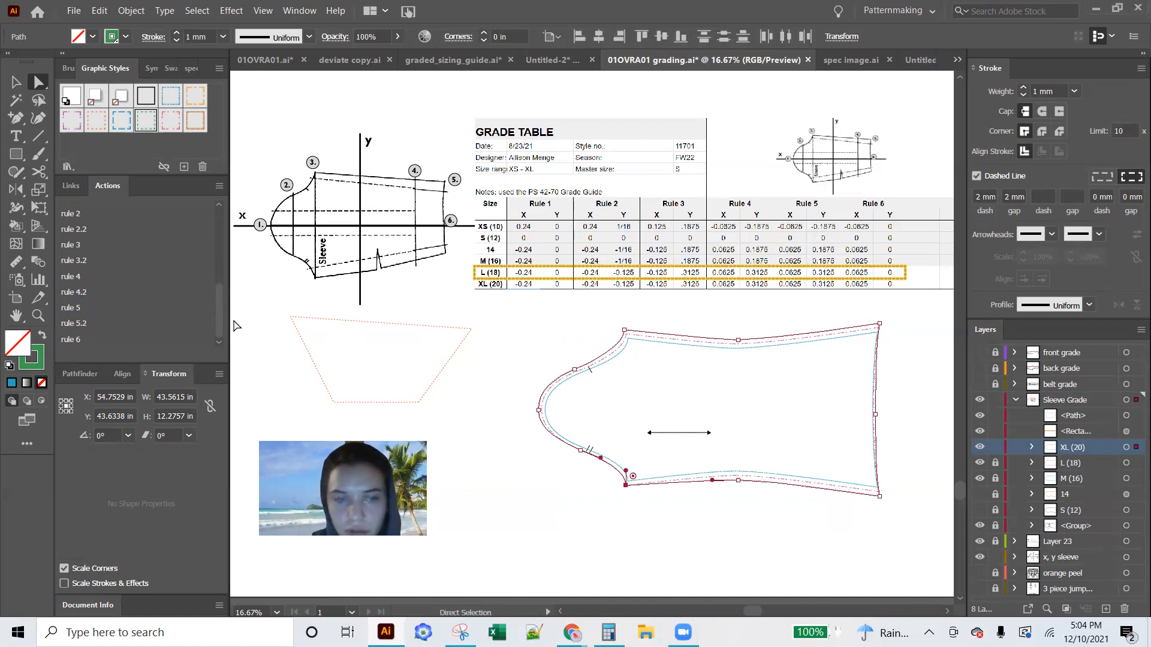
left_click(80, 259)
Play rule 2.2 on the lower cap notch point, deselect the sleeve, and show the 14 and S (12) sizes
left_click(580, 451)
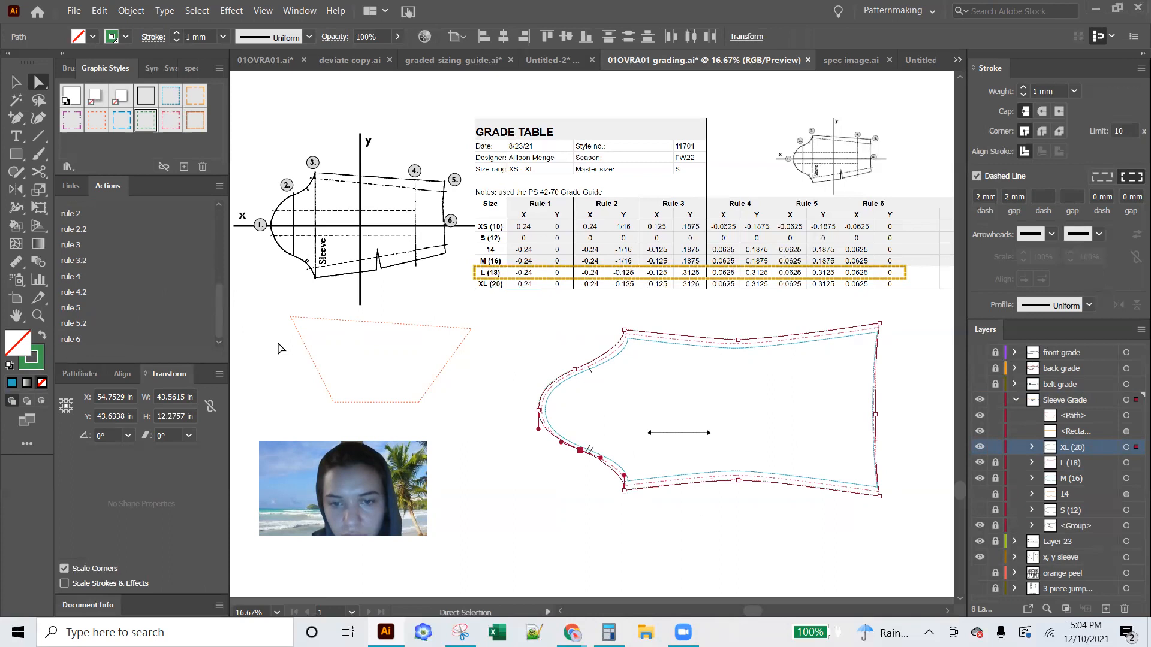
left_click(85, 227)
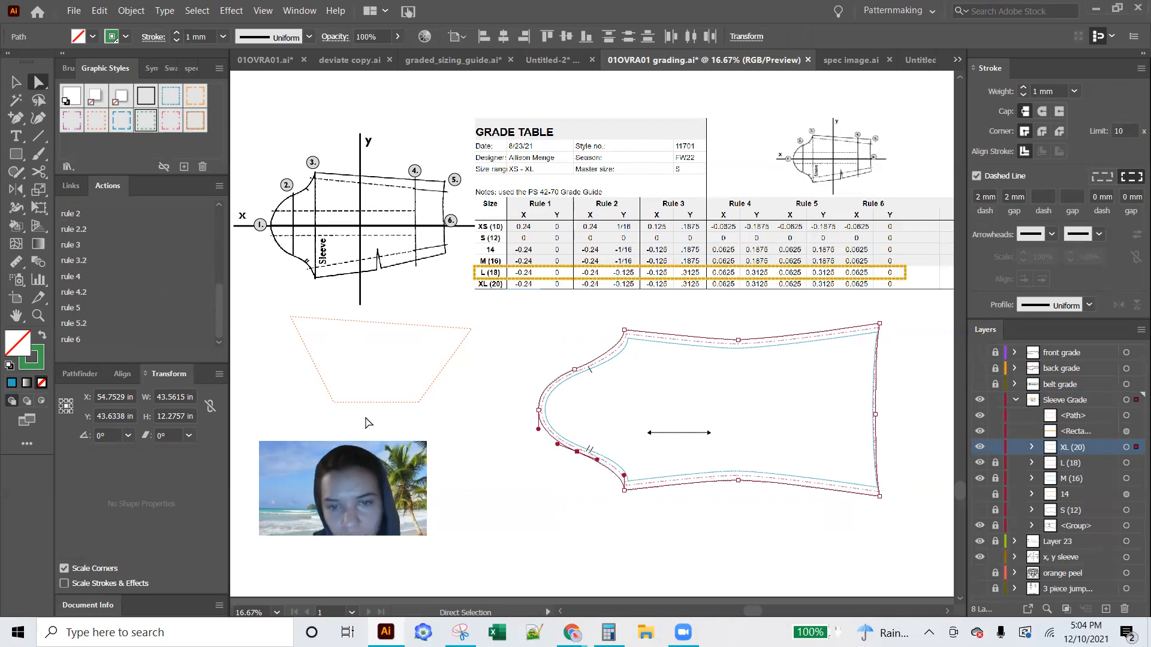
left_click(451, 535)
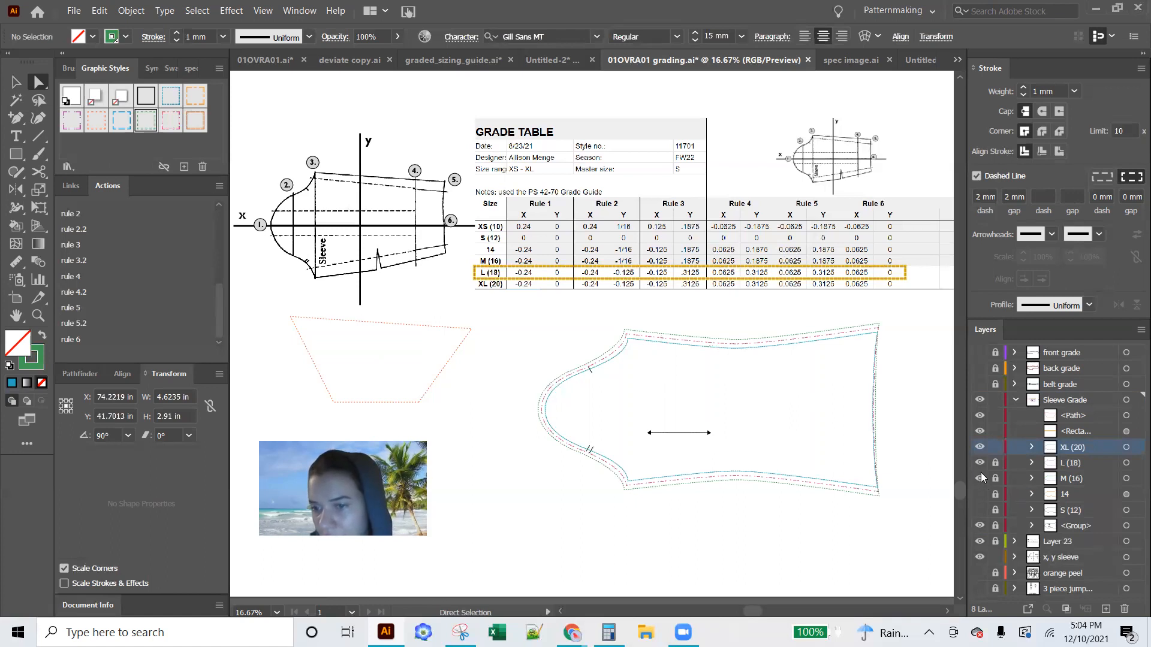
left_click(979, 510)
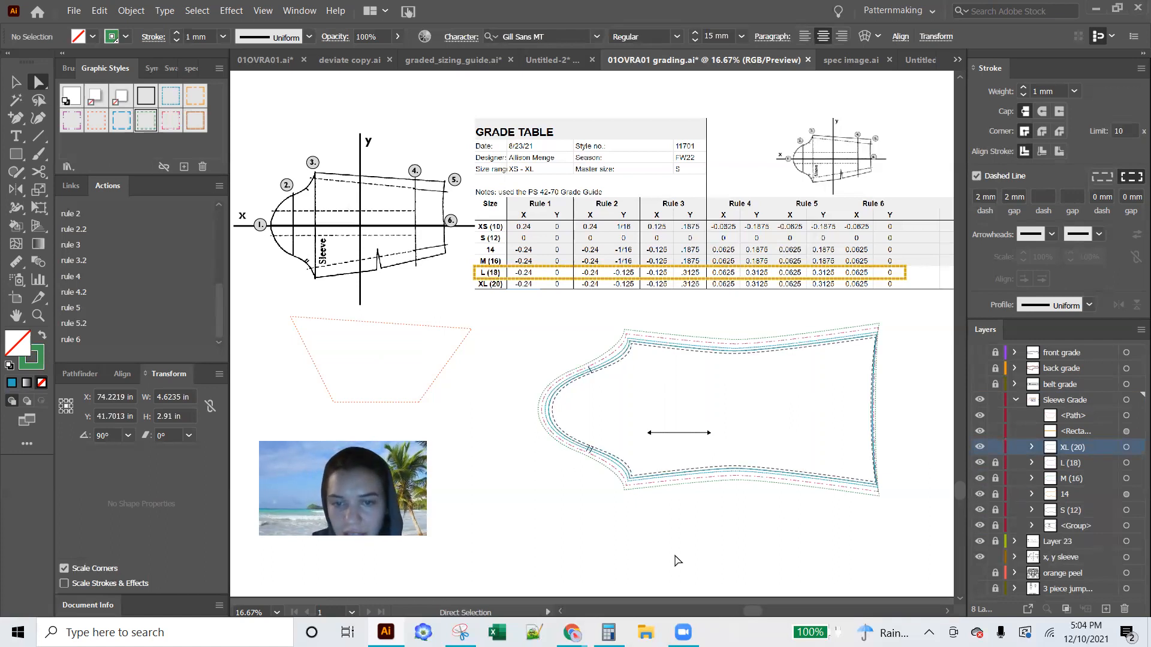
Examine the nested size outlines up close along the wrist hem, underarm corners and sleeve cap
key("ctrl+equal")
key("ctrl+equal")
key("ctrl+equal")
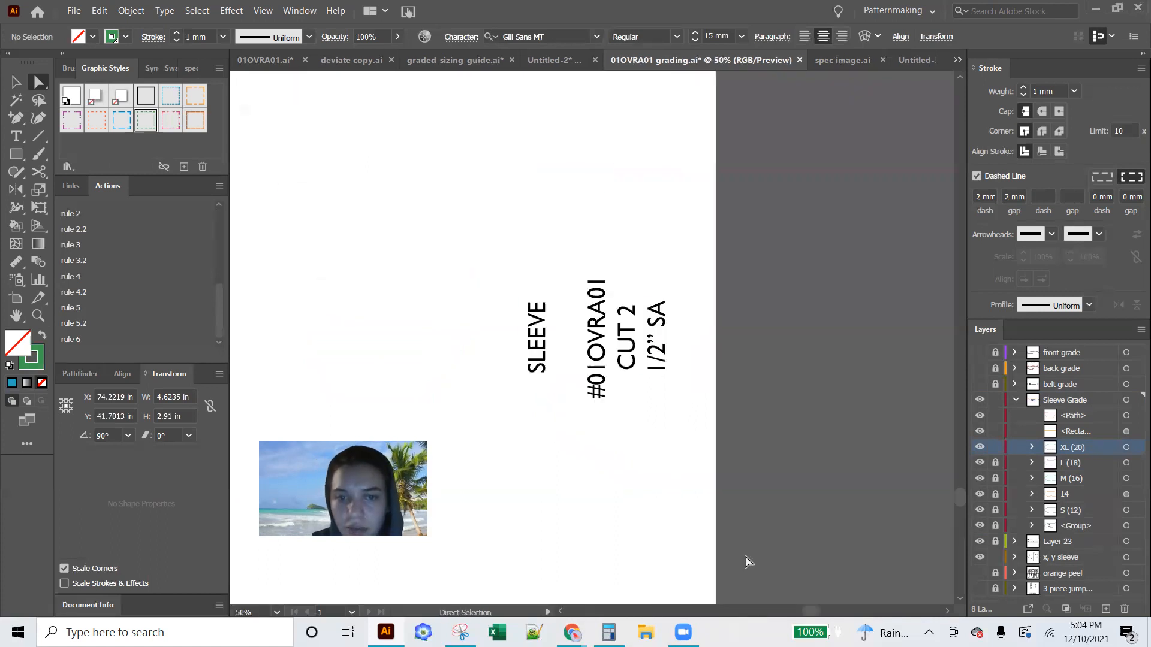
key("ctrl+minus")
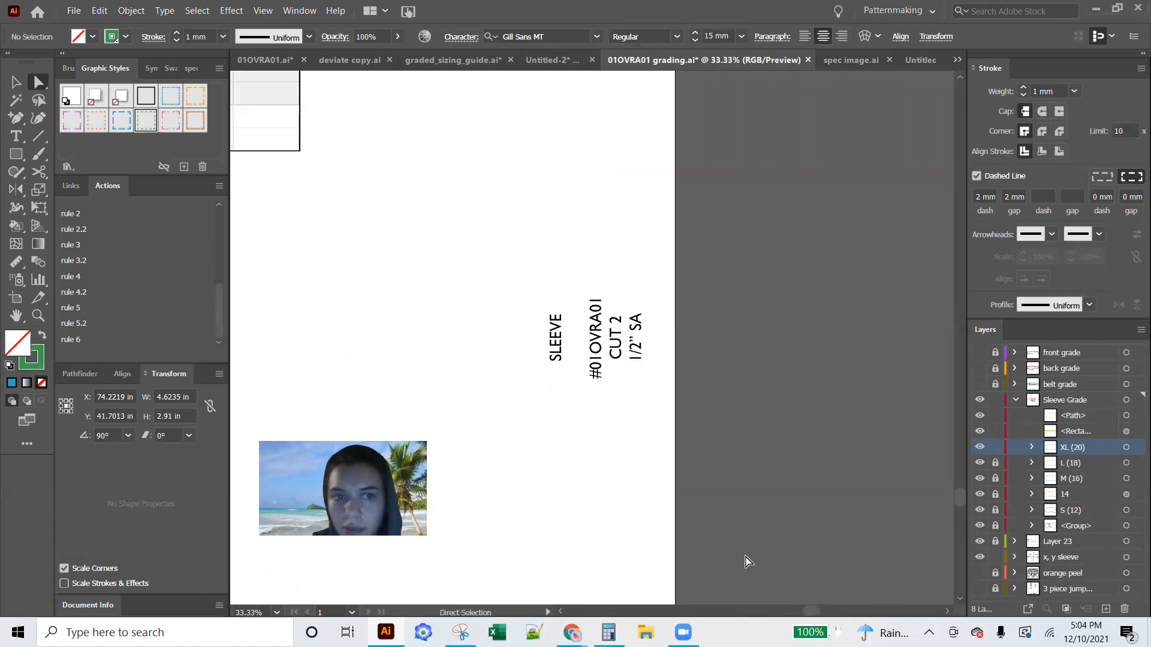
scroll(747, 562, "left", 10)
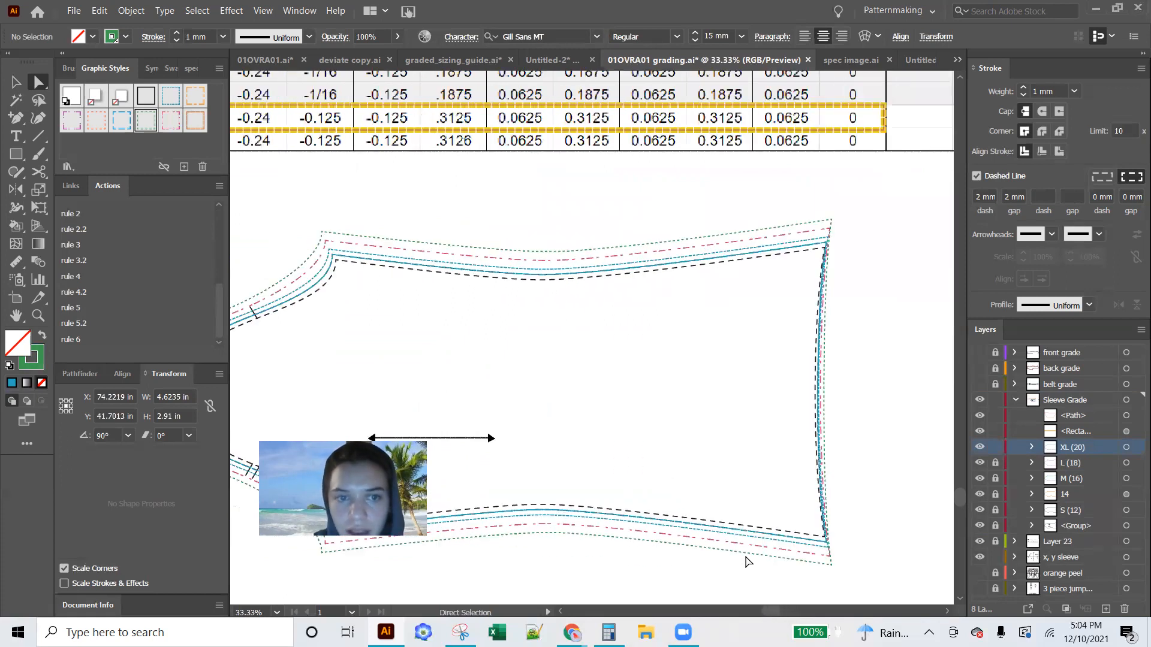
scroll(748, 562, "left", 2)
key("ctrl+equal")
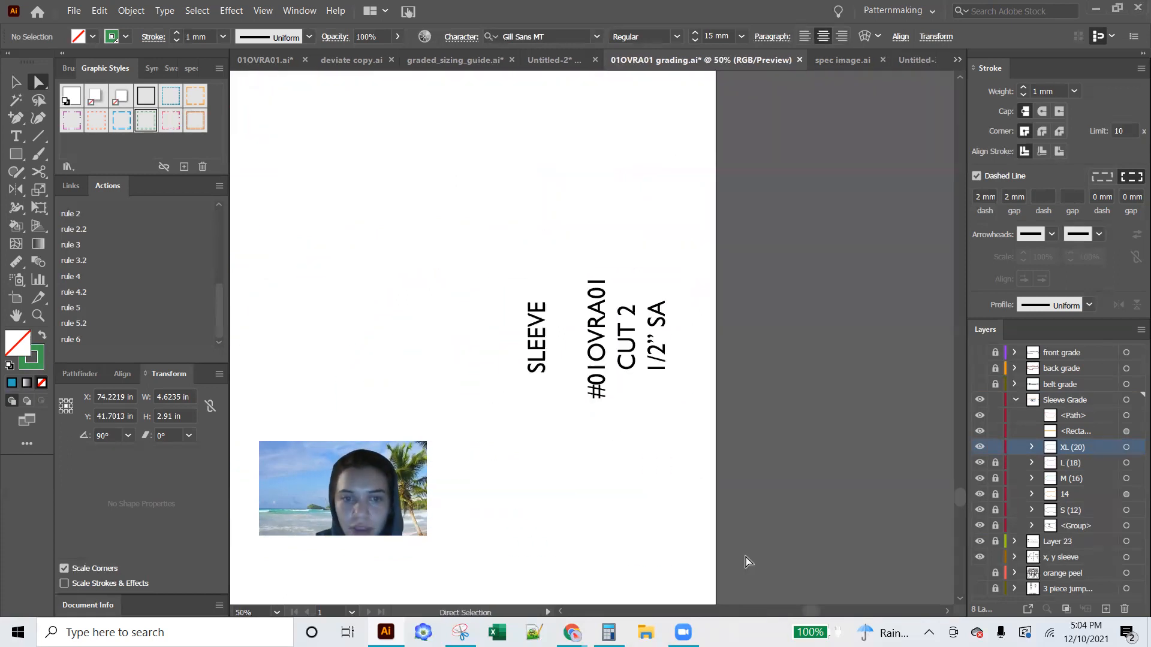
scroll(747, 562, "left", 8)
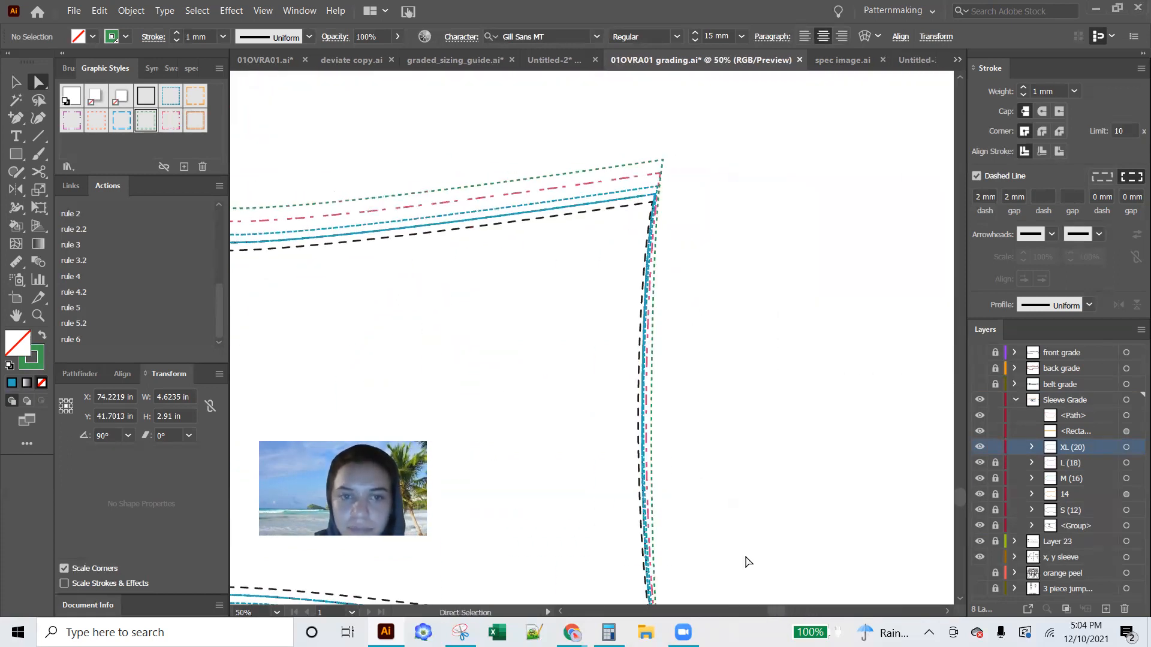
scroll(473, 452, "left", 3)
scroll(473, 452, "left", 5)
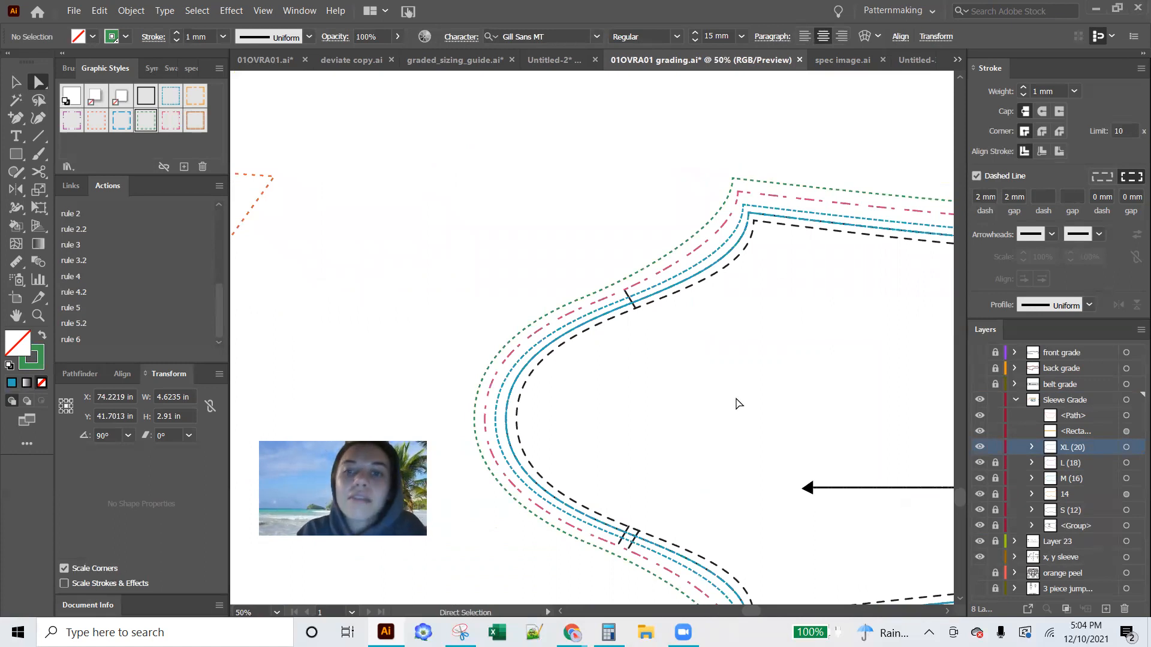
scroll(592, 463, "right", 3)
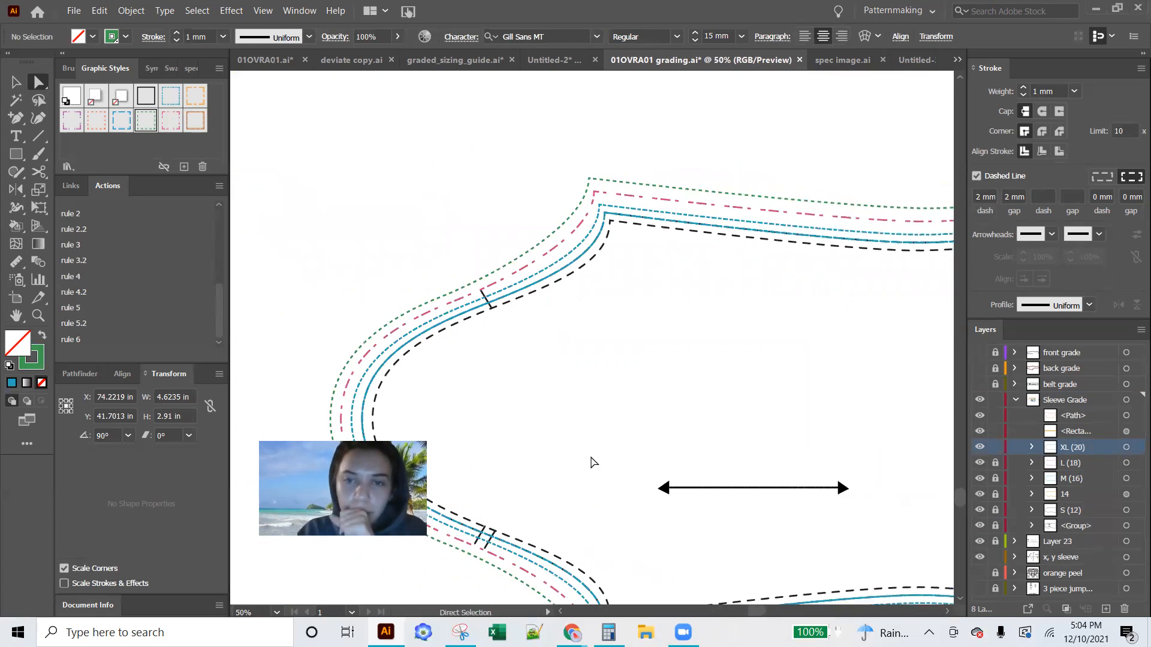
scroll(592, 463, "left", 4)
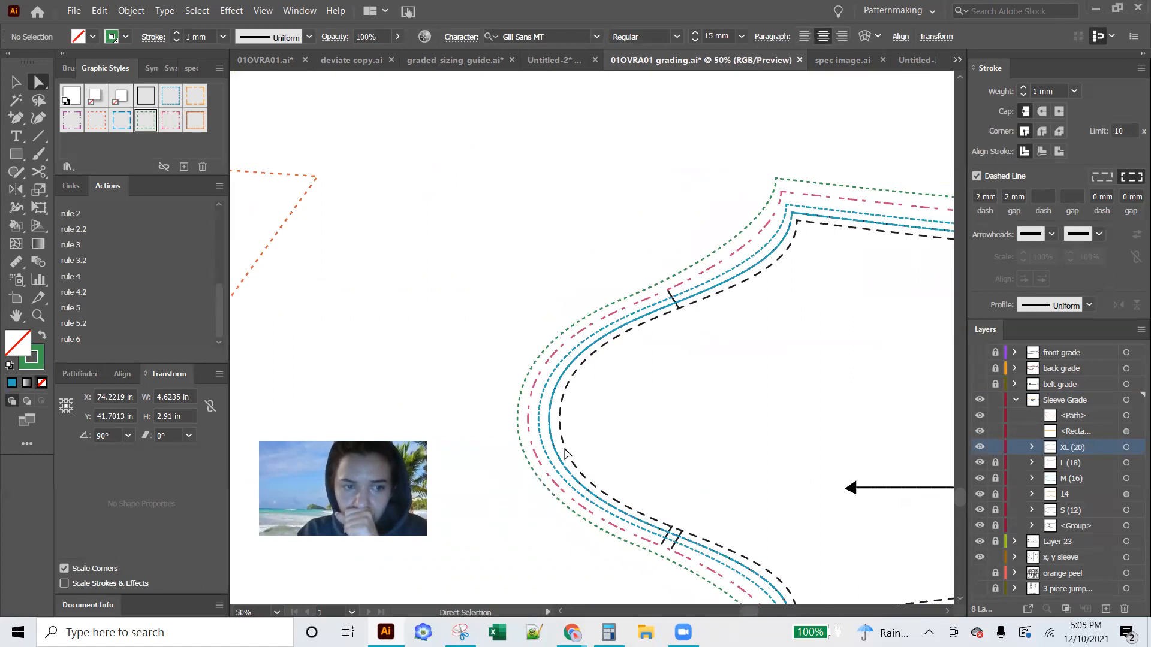
Unlock the XL (20), L (18), M (16), 14 and S (12) sleeves together with the label group
left_click(995, 447)
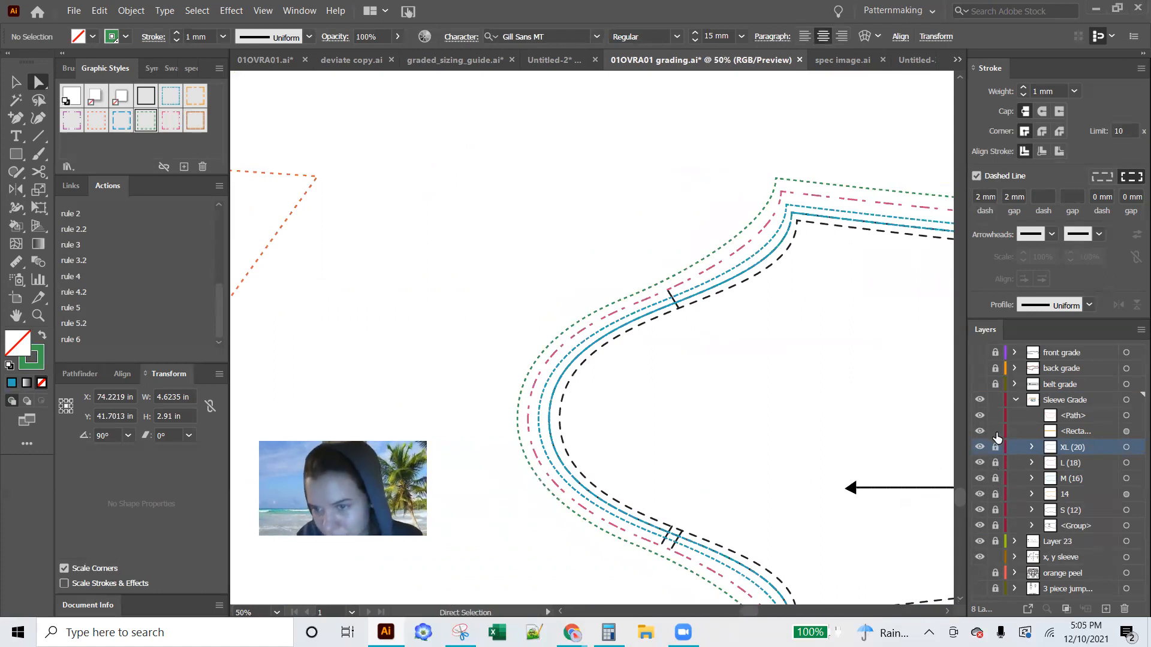
left_click_drag(995, 449, 995, 525)
key("ctrl+alt+2")
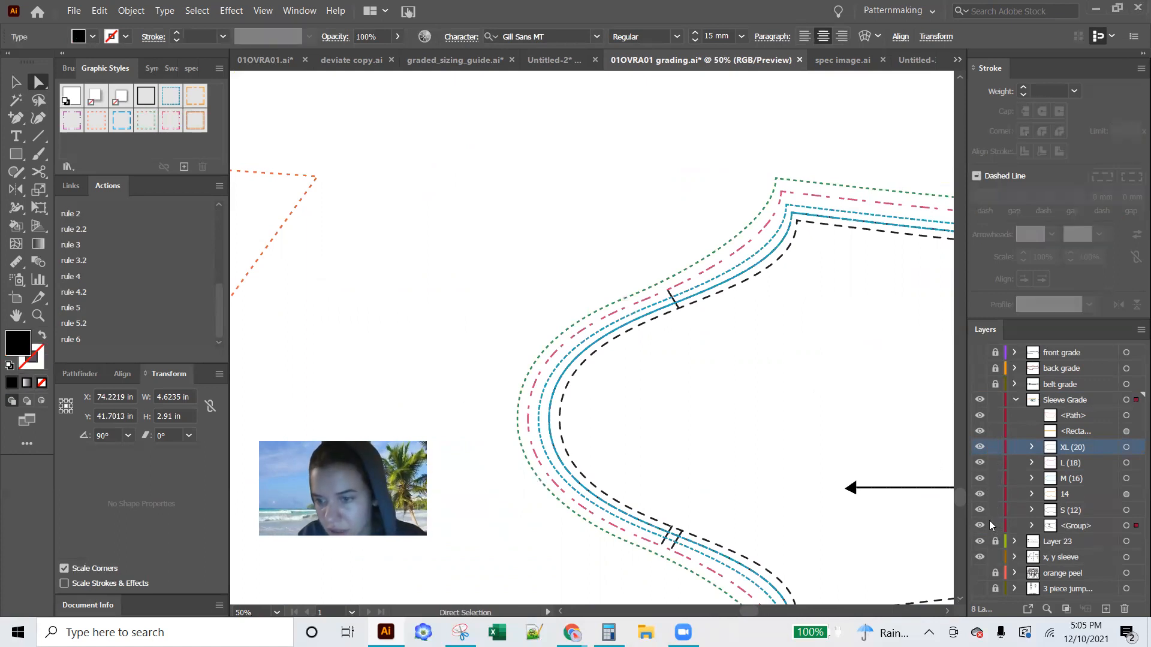
Move the SLEEVE label text inside the sleeve, just above the grainline arrow, and deselect it
key("ctrl+minus")
key("ctrl+minus")
key("ctrl+minus")
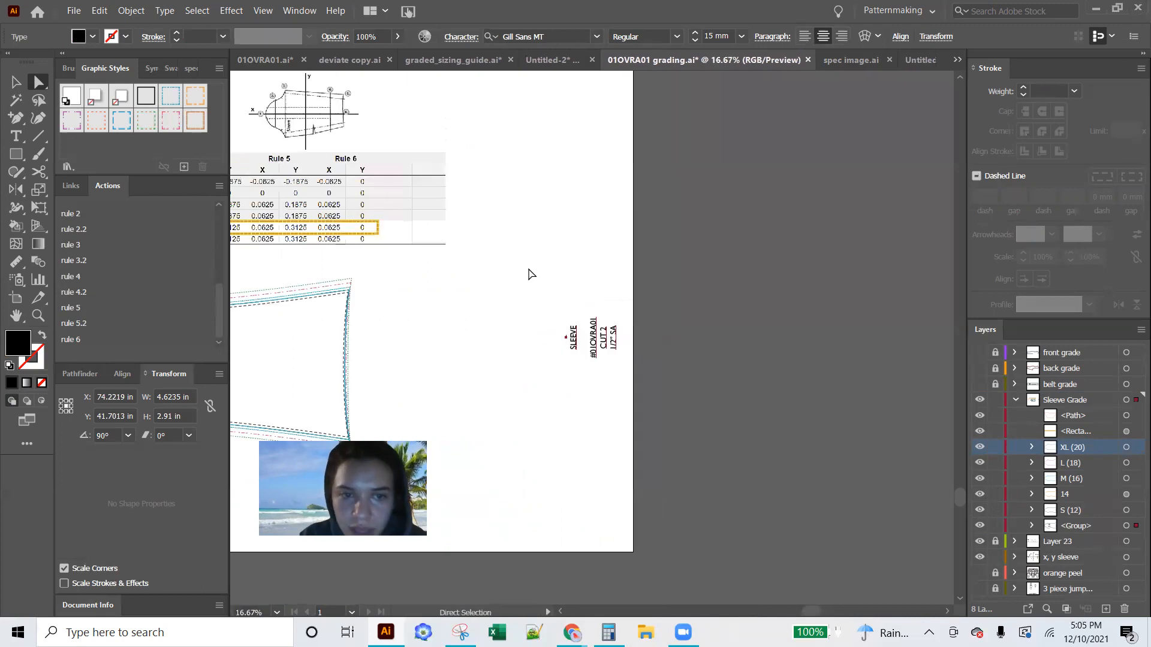
scroll(529, 274, "left", 5)
key("v")
left_click_drag(781, 350, 341, 365)
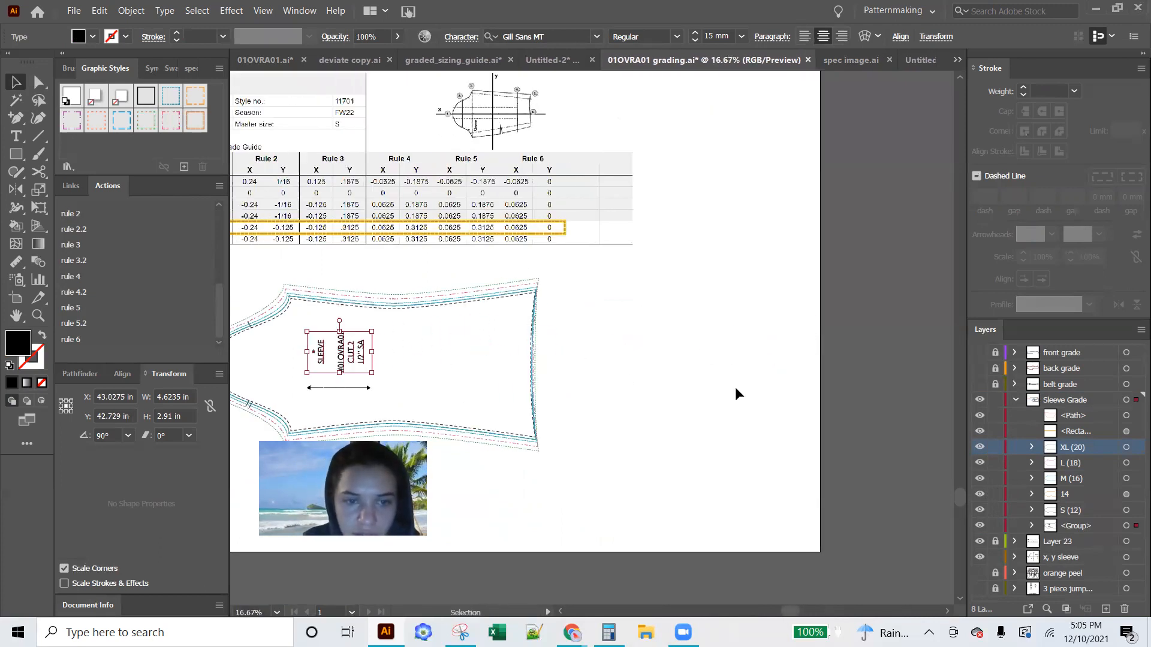
key("super+s")
key("Escape")
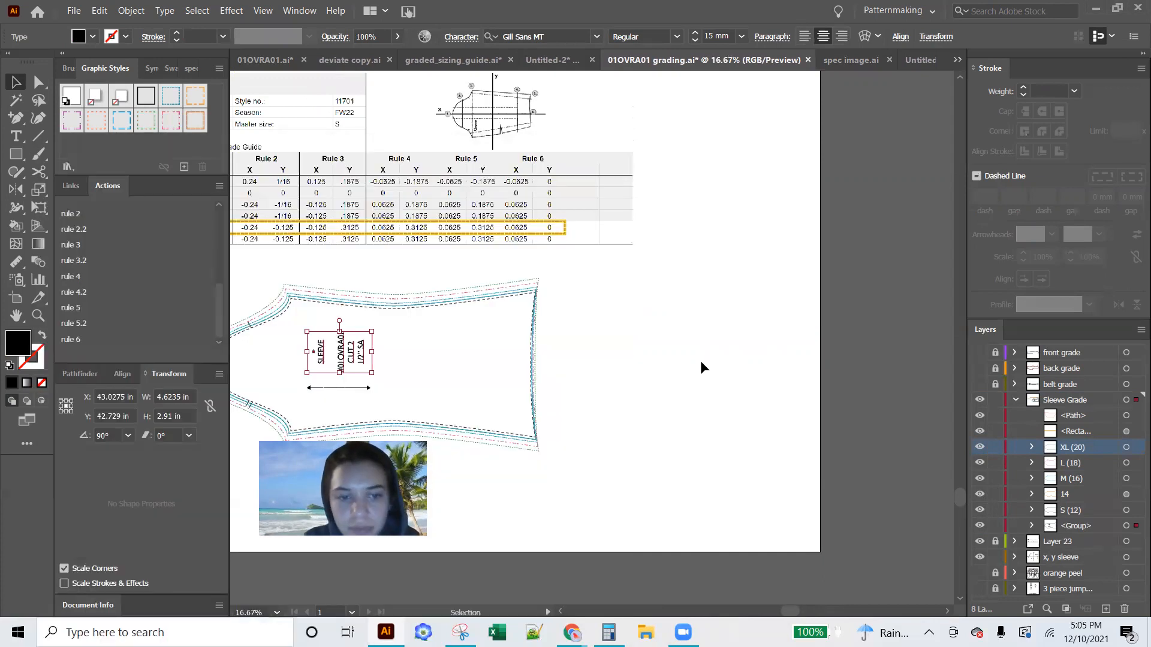
scroll(700, 361, "left", 5)
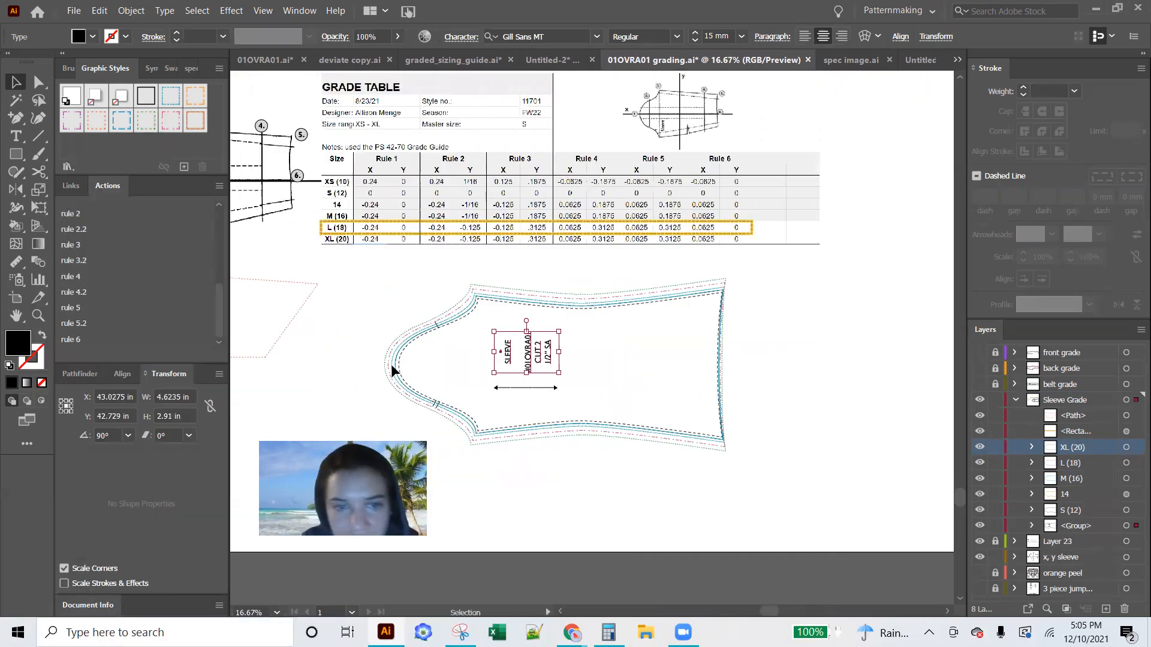
left_click(378, 327)
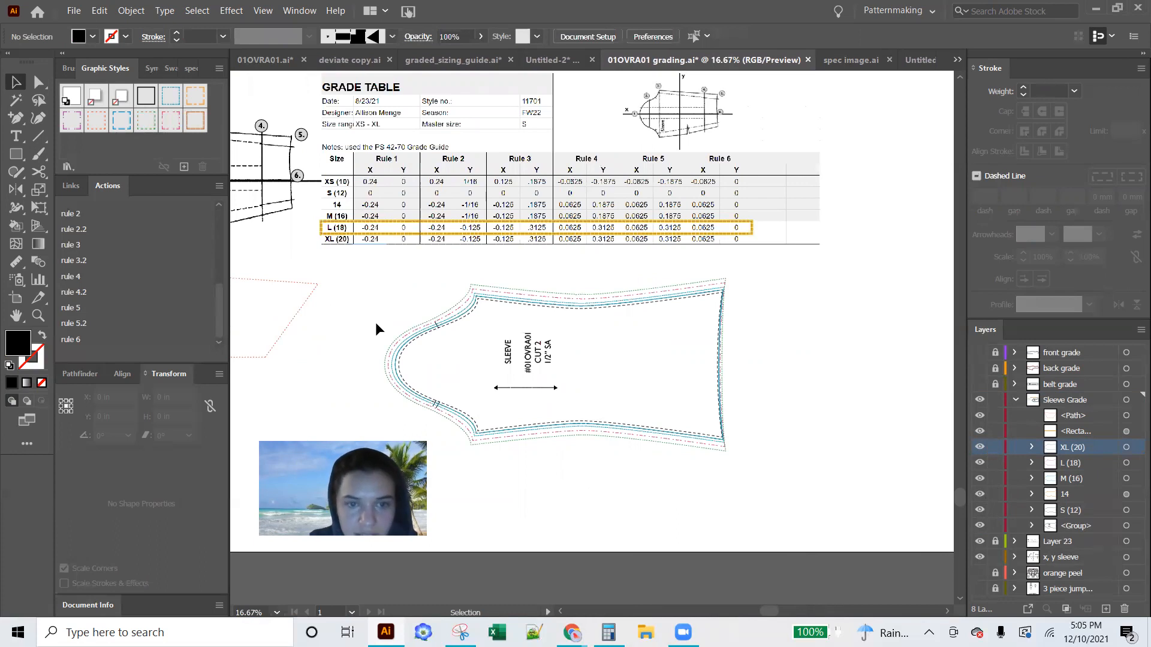
Align the five sleeve size outlines by their left edges so they stack at the cap, leaving out the label text
left_click(444, 428)
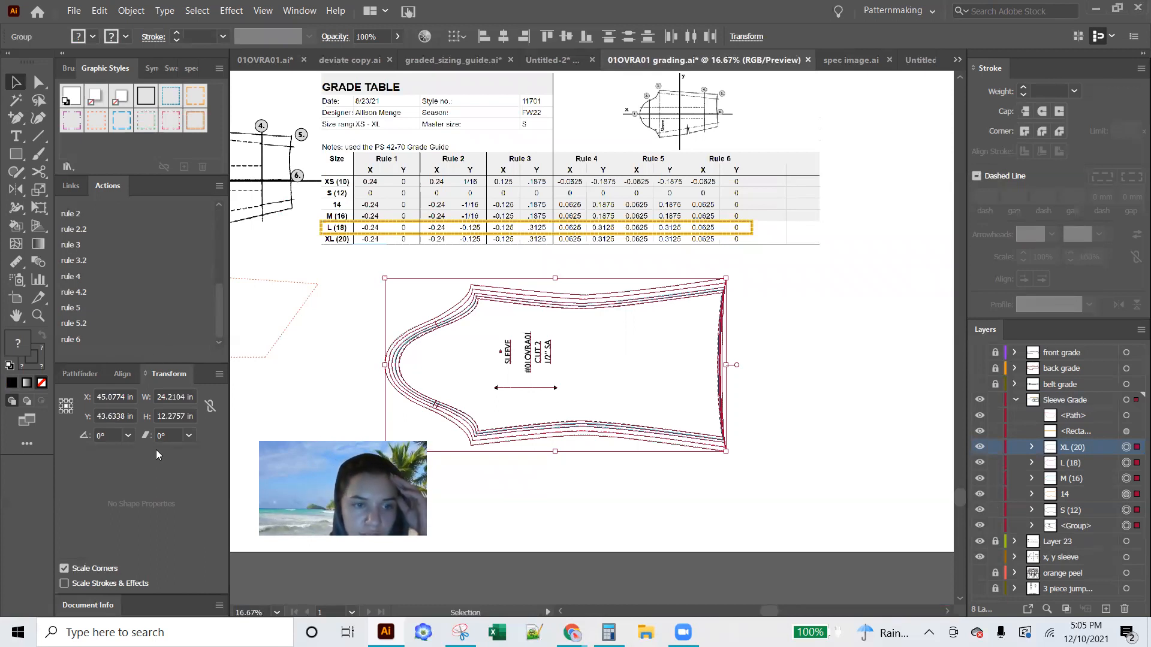
left_click(112, 374)
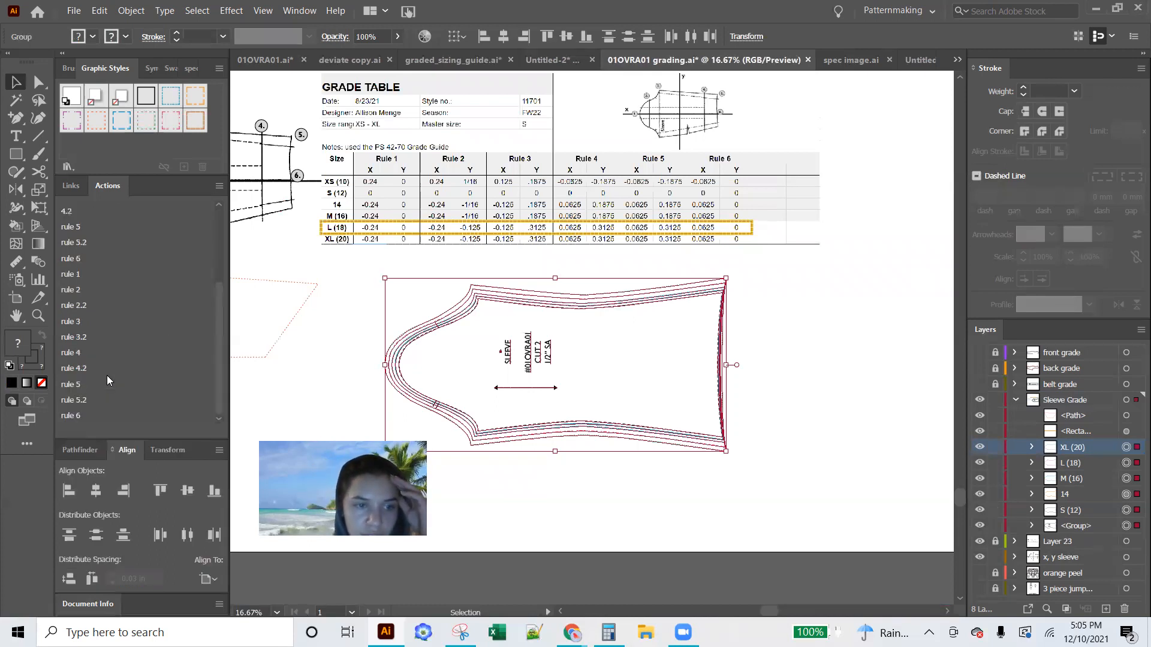
left_click(313, 322)
left_click(408, 404)
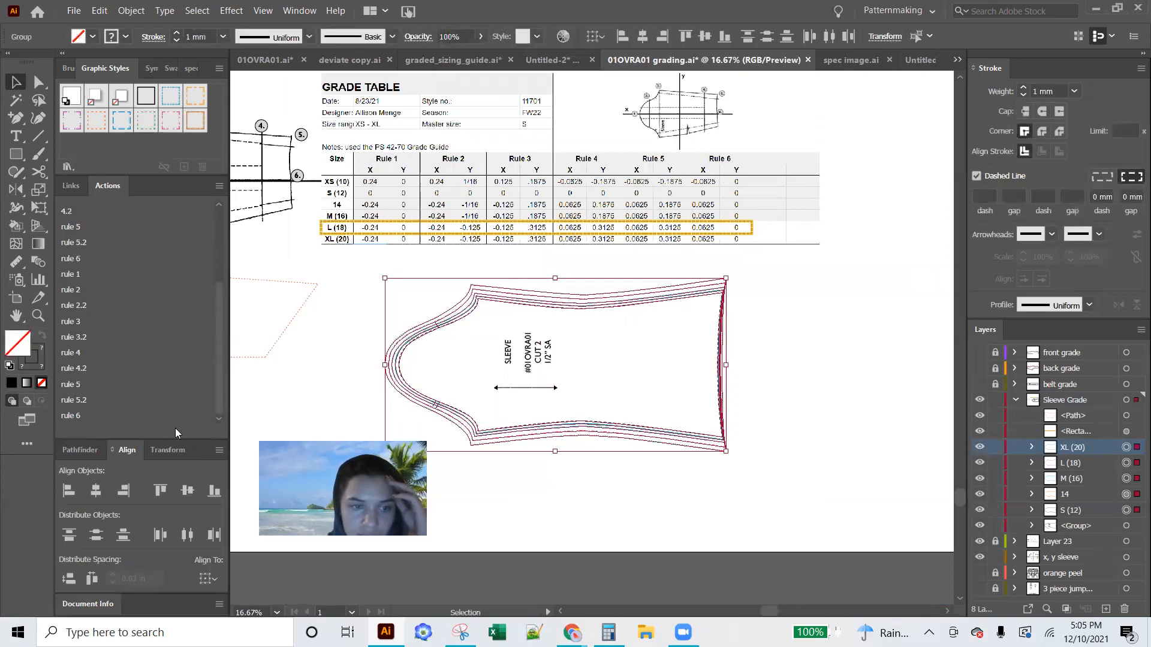
left_click(62, 492)
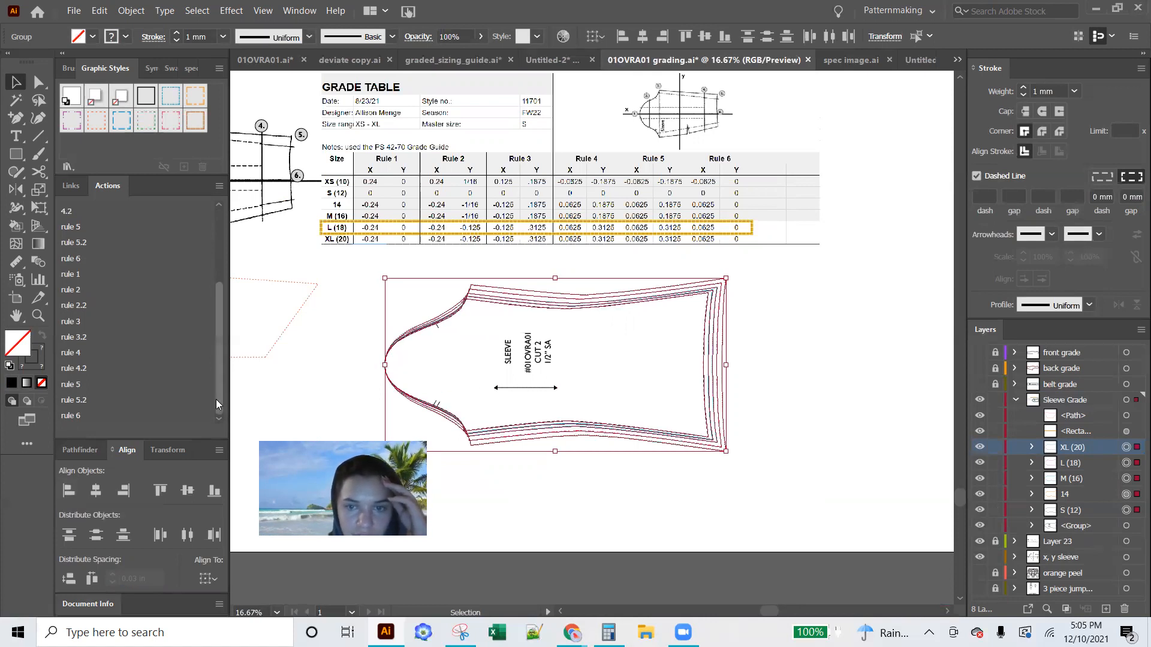
left_click(808, 447)
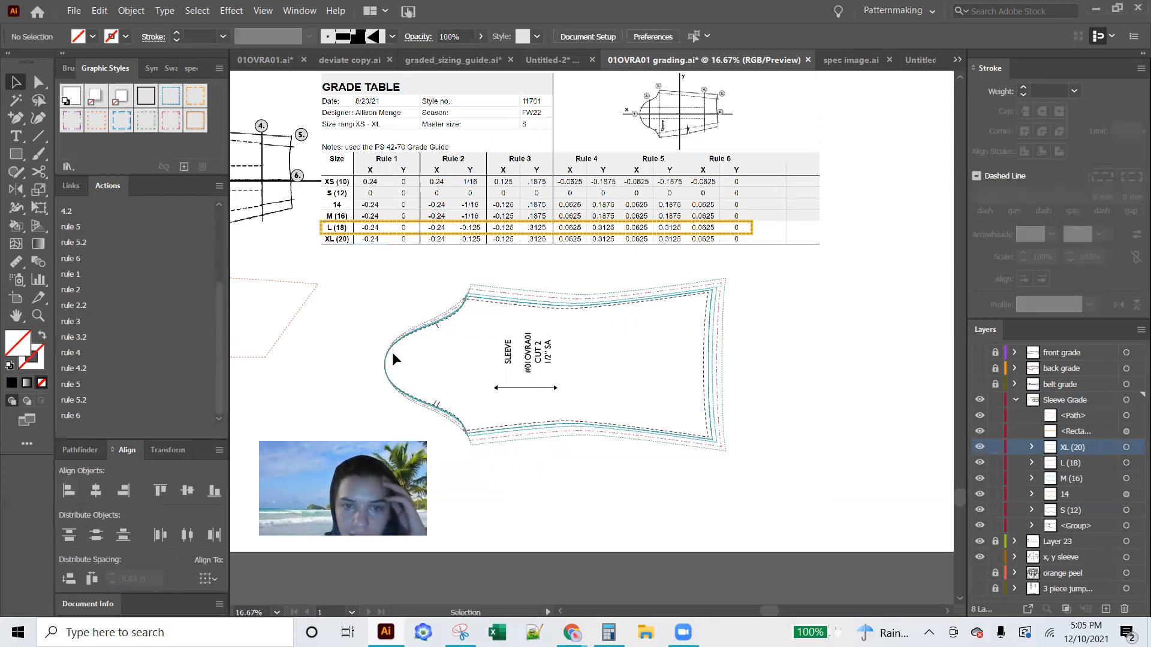
Examine the aligned size outlines up close around the sleeve cap and underarm corner
key("ctrl+equal")
key("ctrl+equal")
key("ctrl+equal")
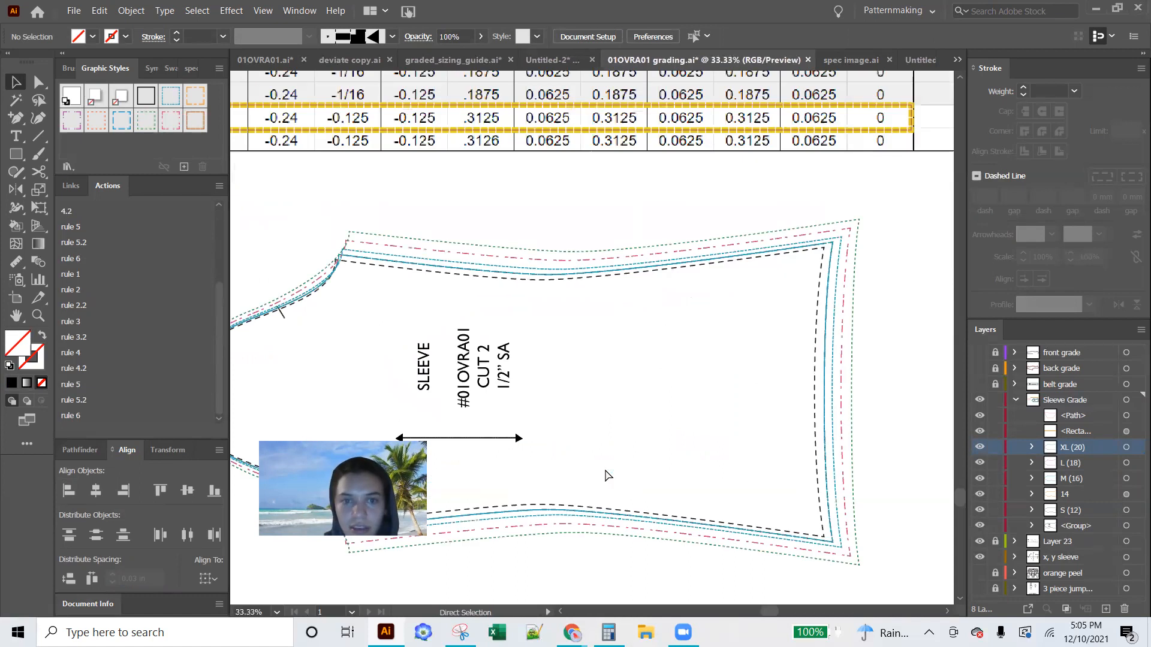
scroll(605, 470, "left", 3)
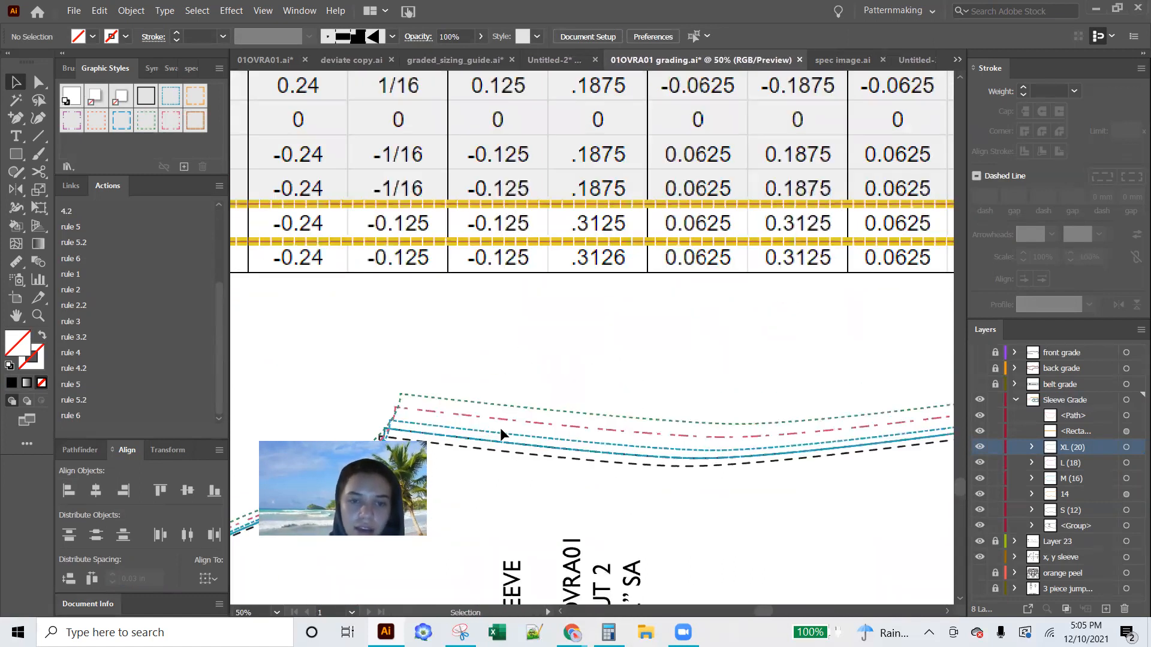
scroll(500, 427, "left", 3)
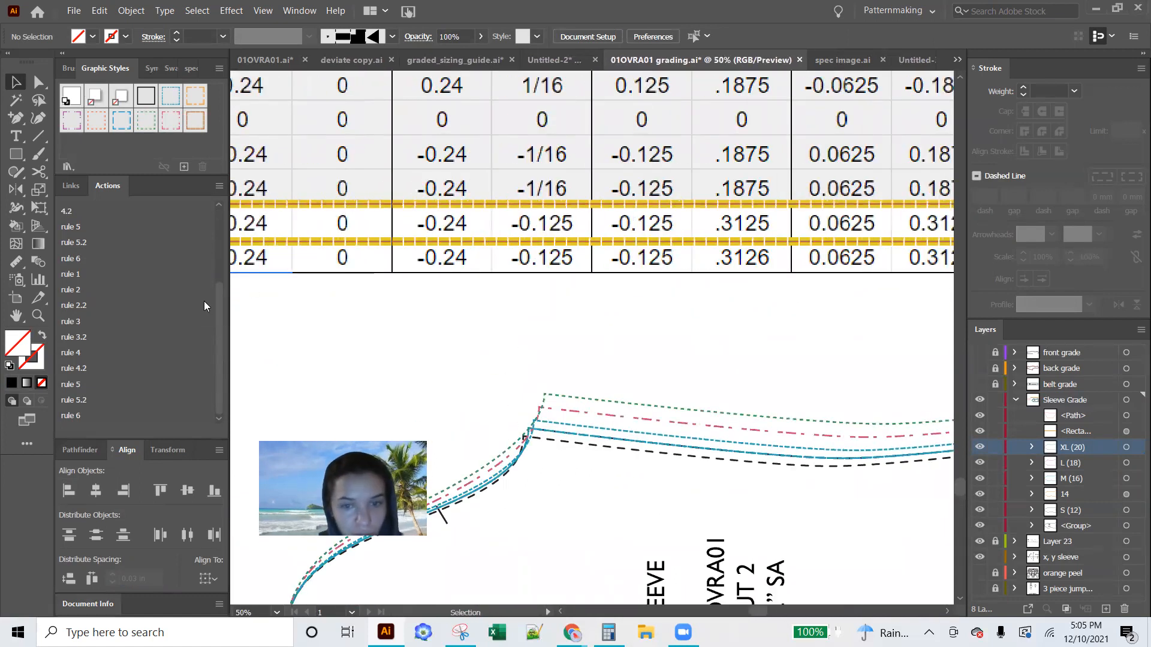
key("ctrl+plus")
key("ctrl+plus")
key("ctrl+minus")
key("ctrl+minus")
key("ctrl+minus")
key("ctrl+minus")
key("ctrl+minus")
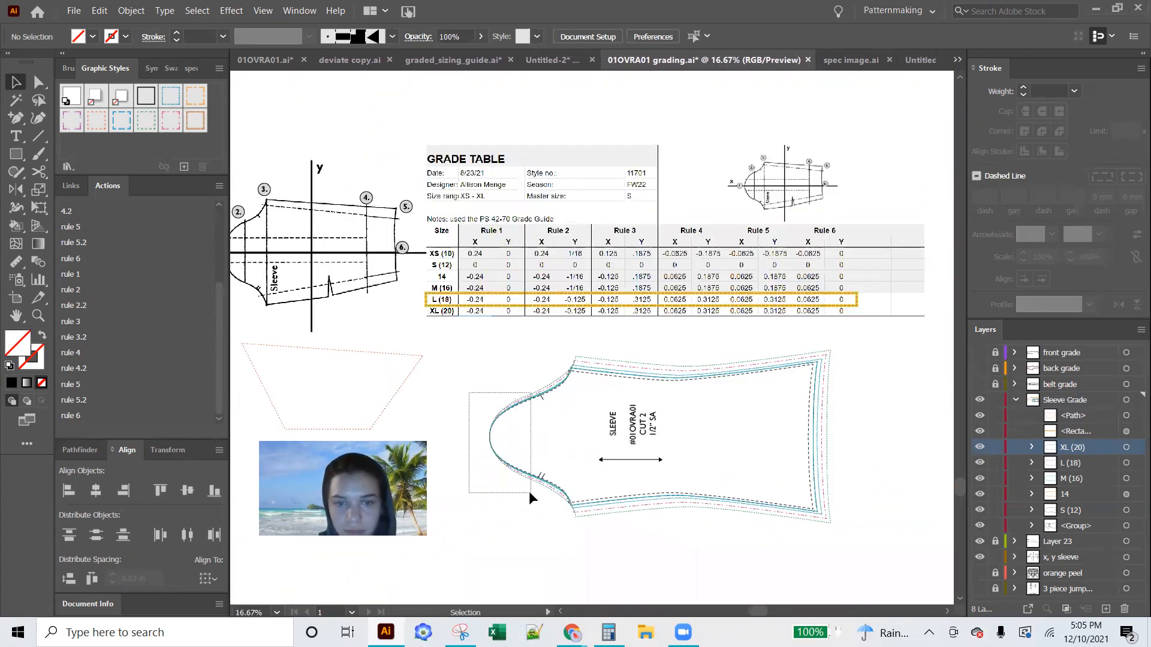
Set the stroke weight of all five sleeve size outlines to 2 mm and deselect them
left_click_drag(529, 495, 809, 590)
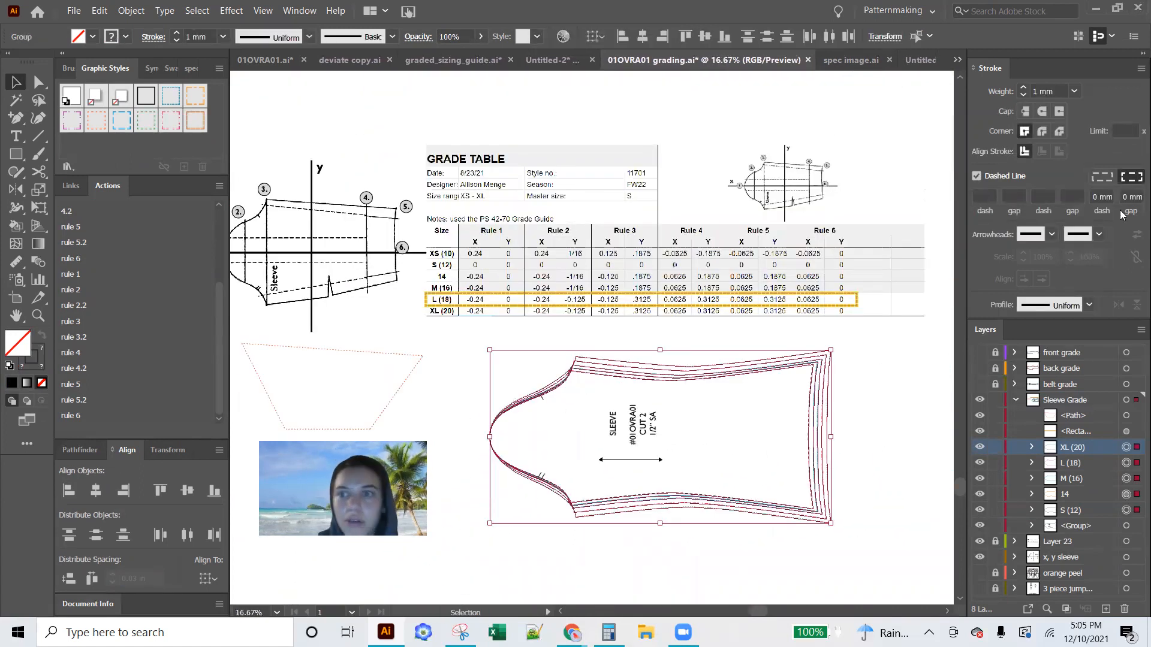
left_click(1023, 88)
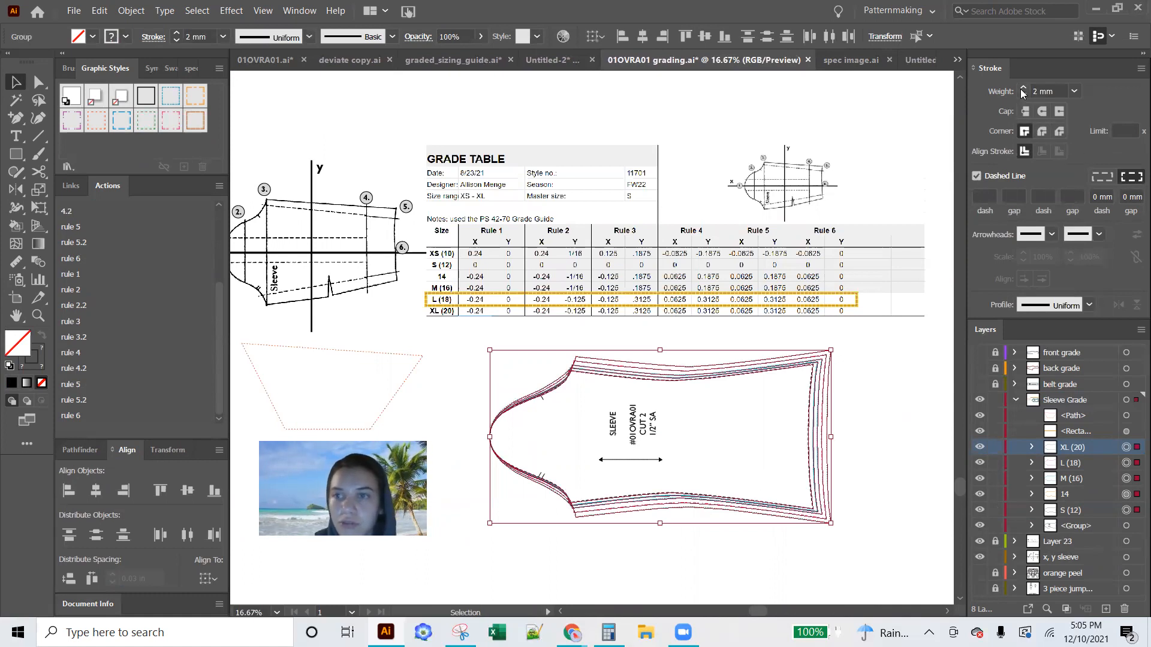
key("ctrl+plus")
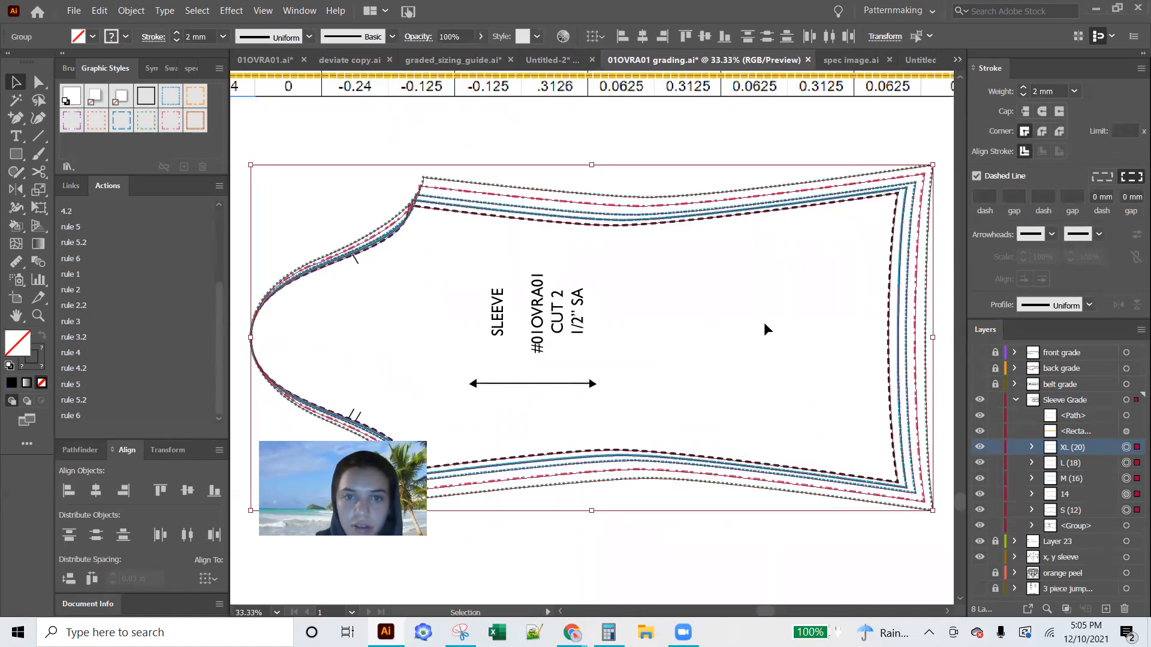
left_click(764, 322)
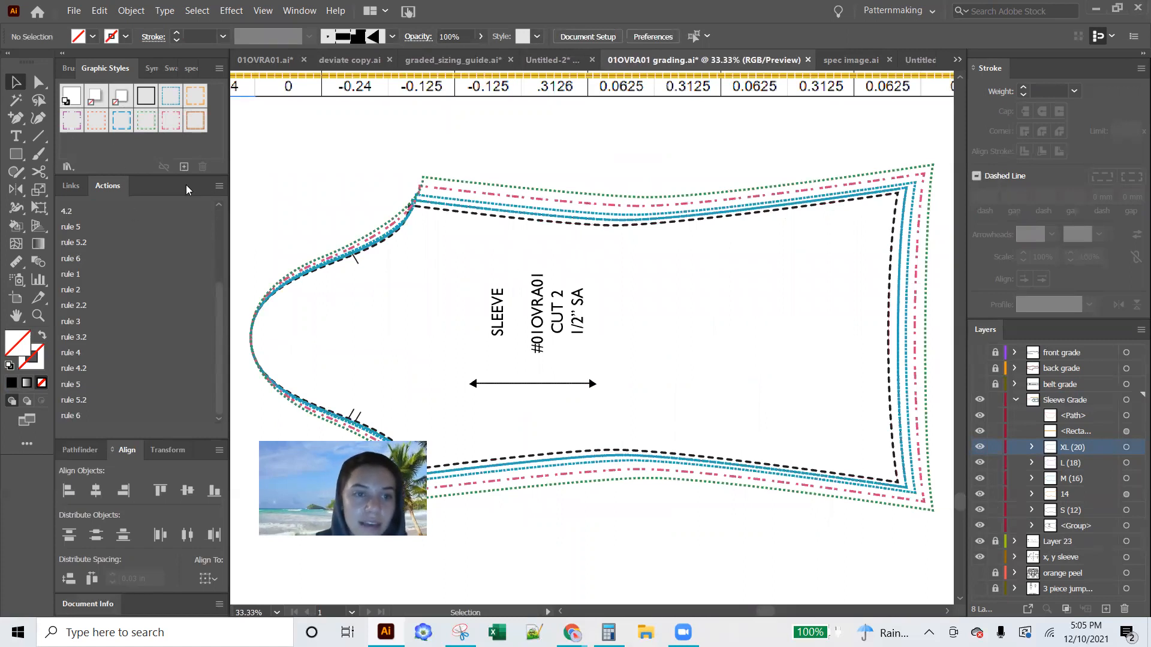
Turn off Button Mode for the recorded actions so they are listed in their sets, leaving no action set selected
left_click(220, 186)
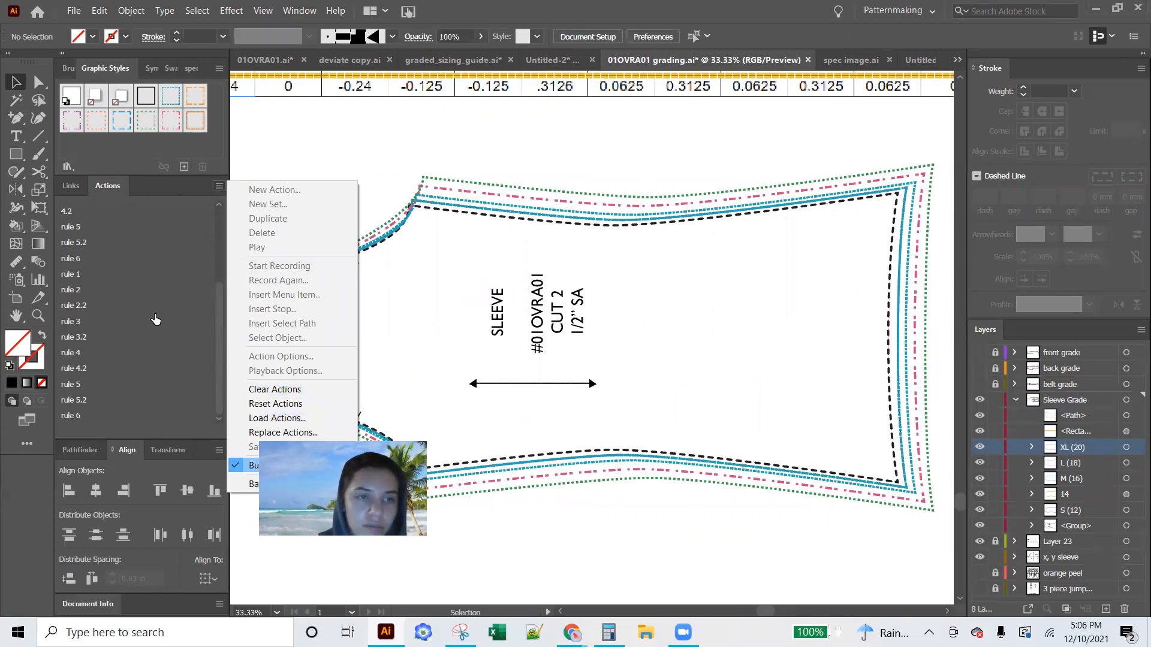
left_click(100, 238)
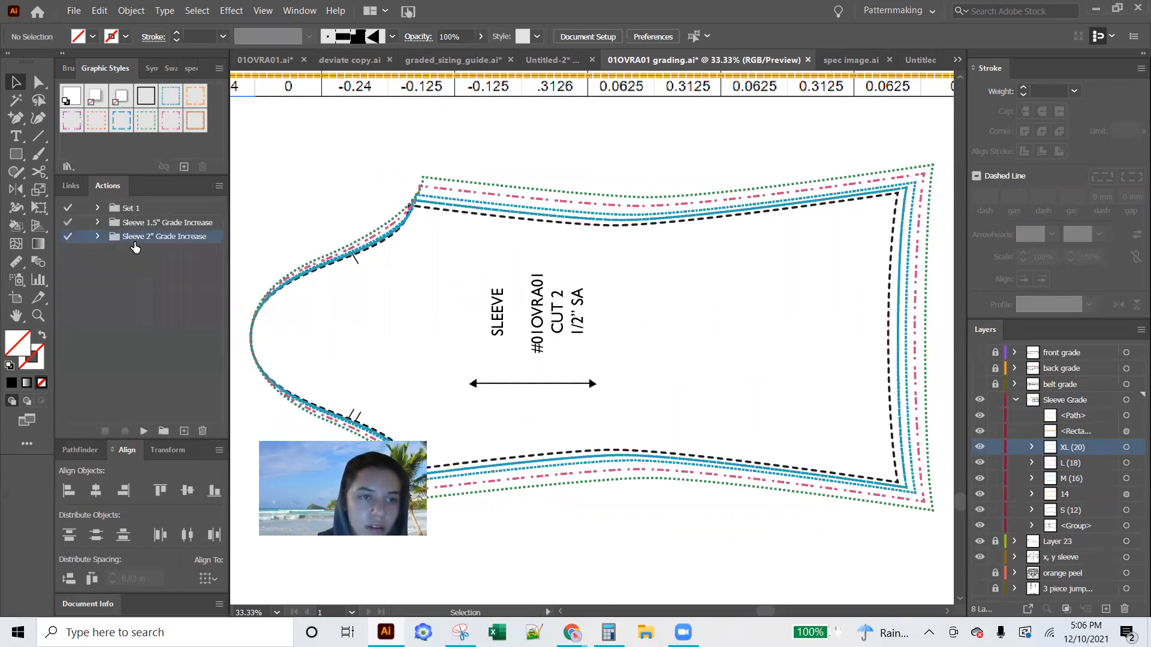
left_click(218, 187)
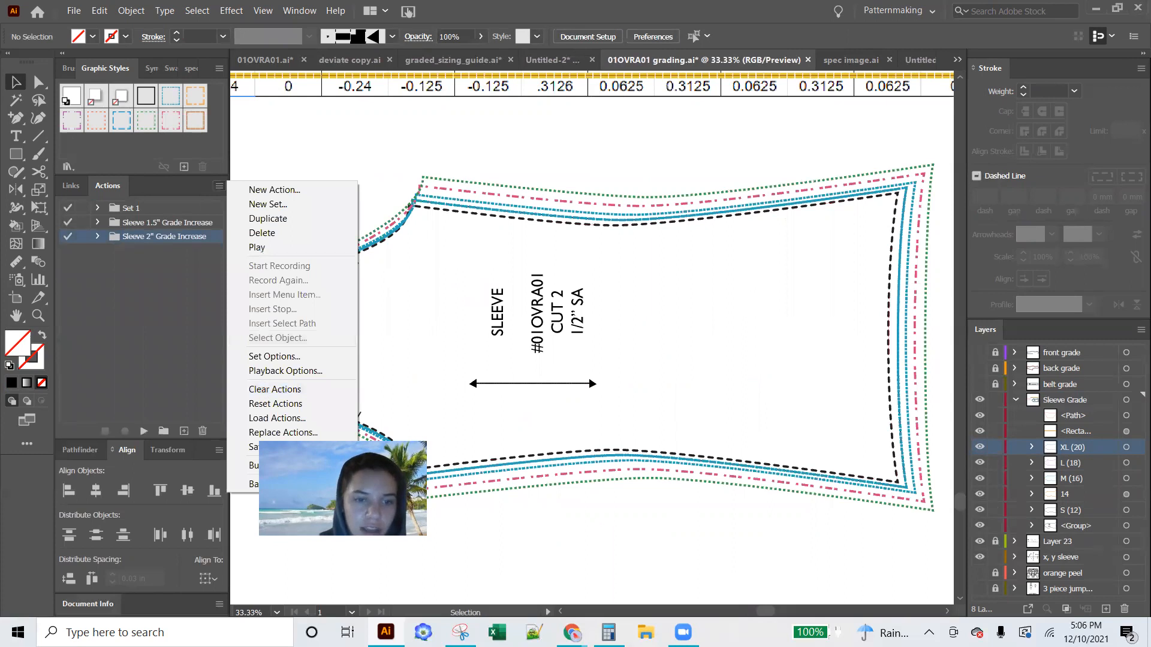
left_click(157, 350)
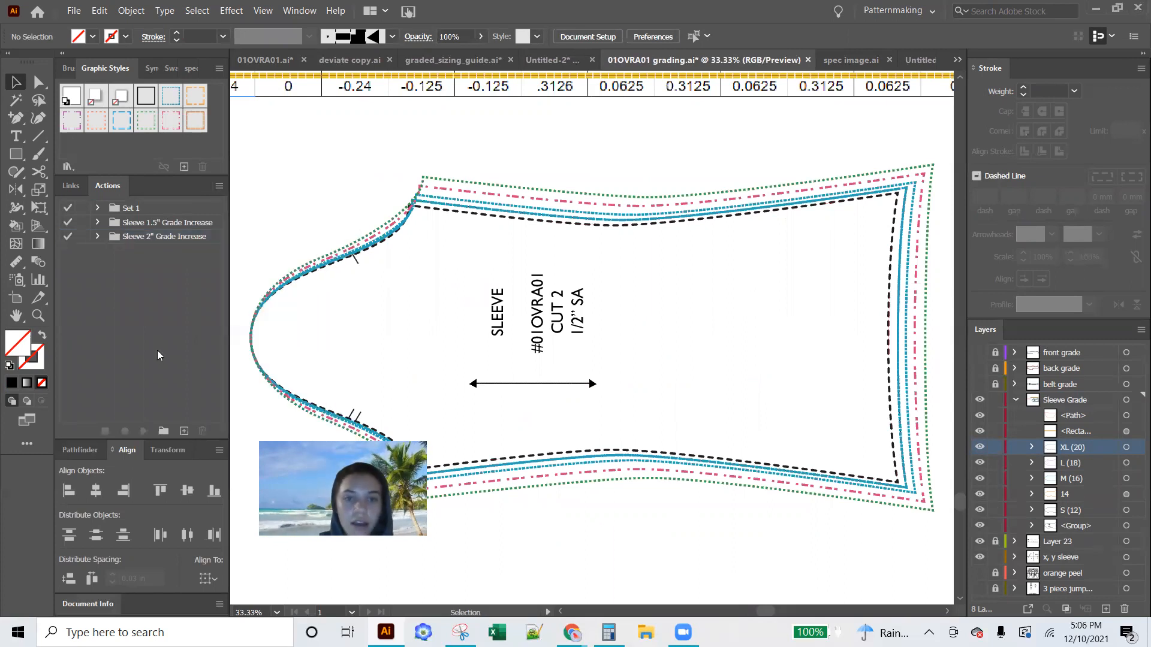
scroll(432, 257, "up", 3)
scroll(432, 258, "left", 3)
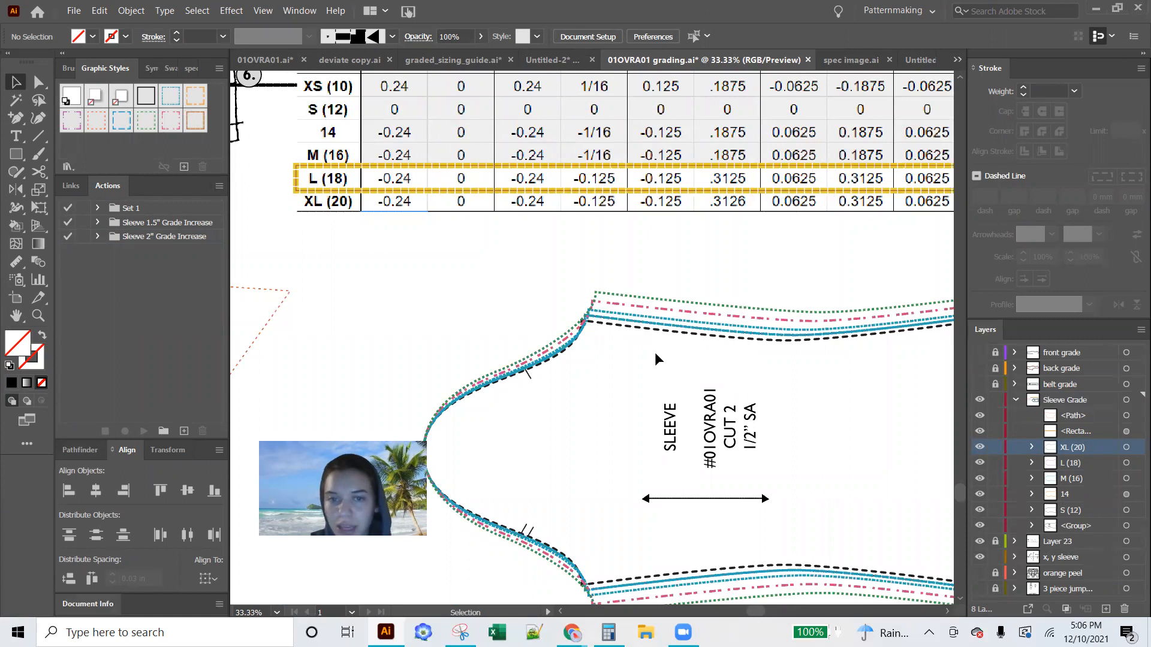
scroll(656, 355, "down", 1)
scroll(656, 355, "down", 1)
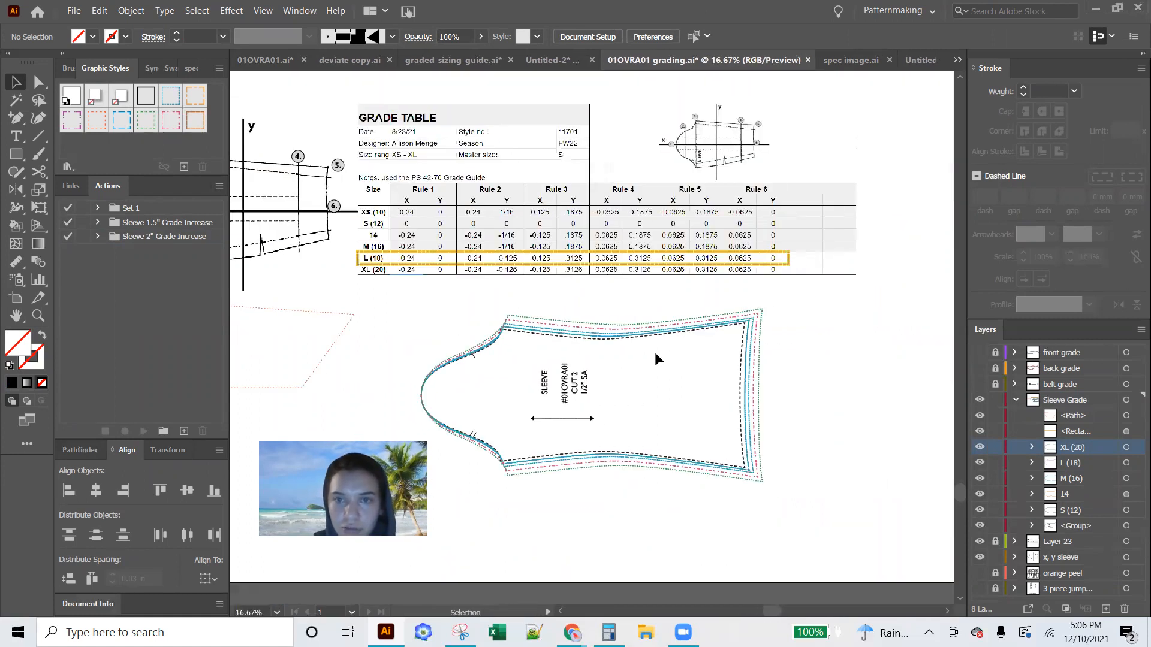